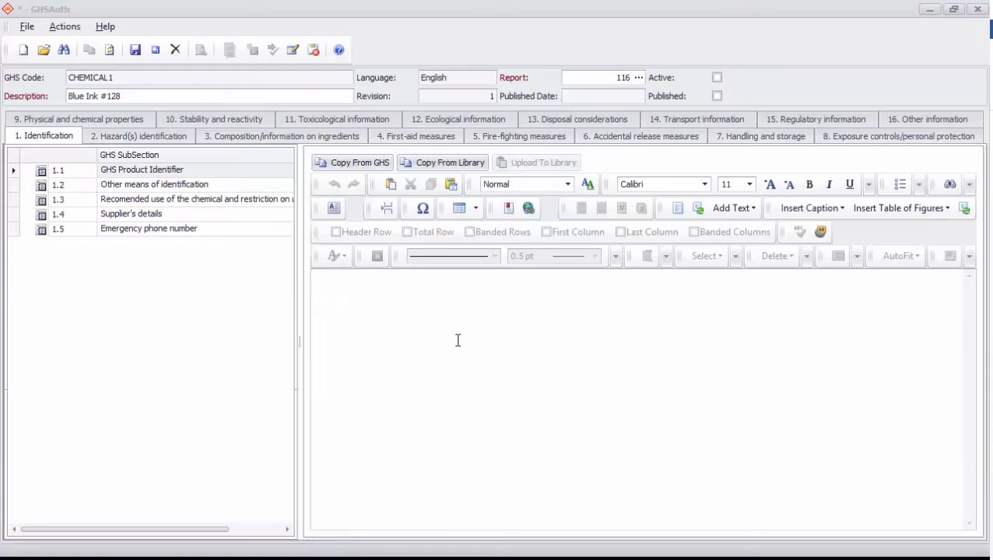
Enter CHEMICAL1 as the text of subsection 1.1, GHS Product Identifier, in the Identification section
click(47, 137)
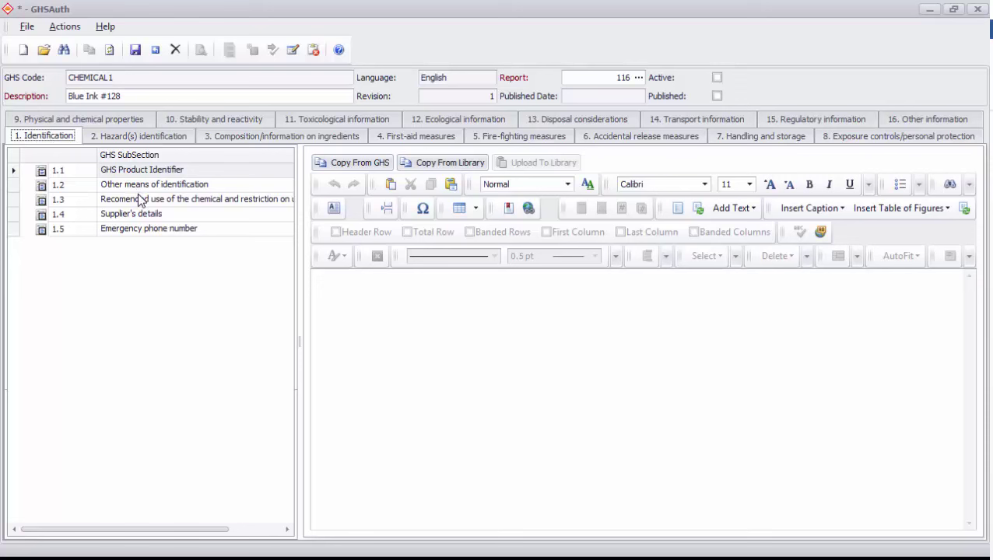
click(418, 312)
text(CHEMICAL1)
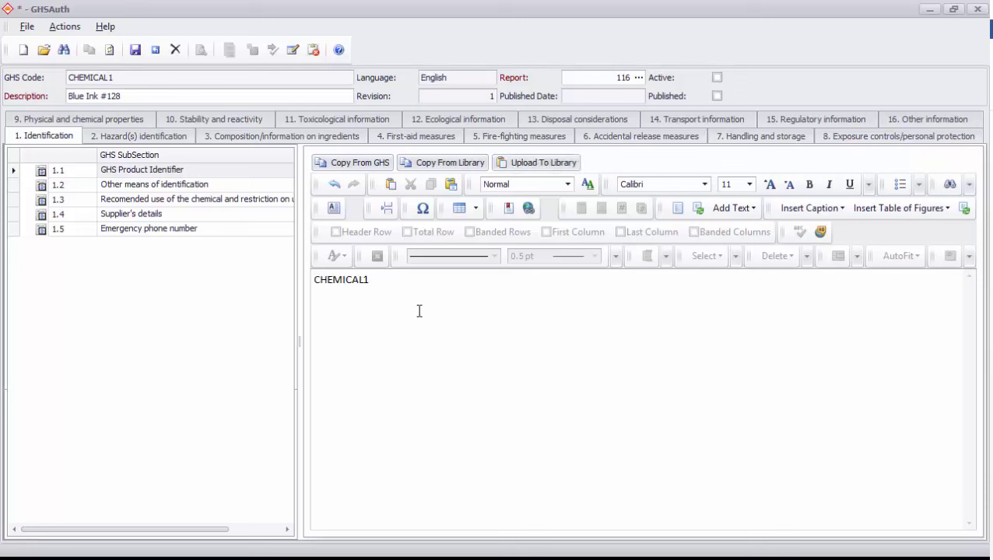
Paste the copied eye contact, inhalation, skin contact and ingestion text into subsection 4.1, Description of necessary first-aid measures
click(415, 138)
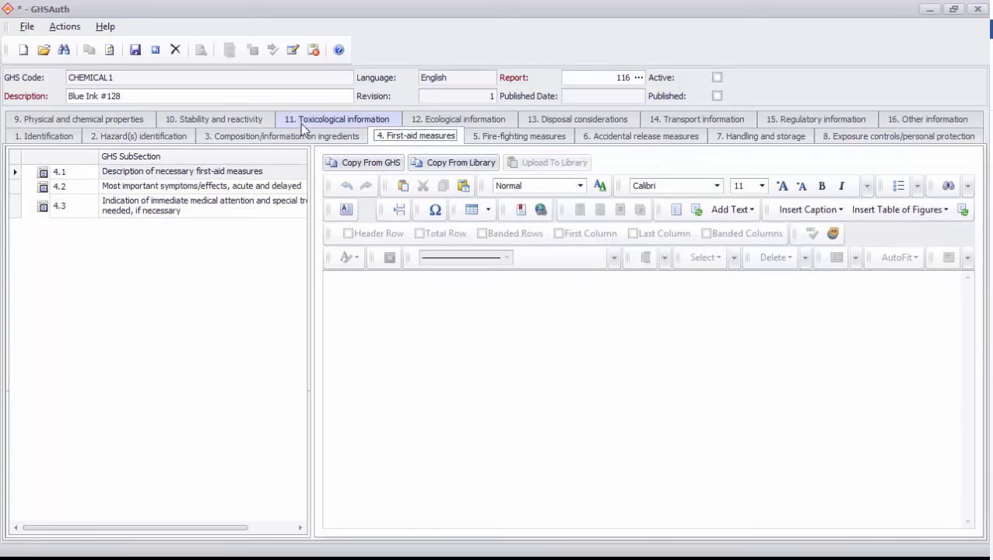
click(379, 312)
key(ctrl+v)
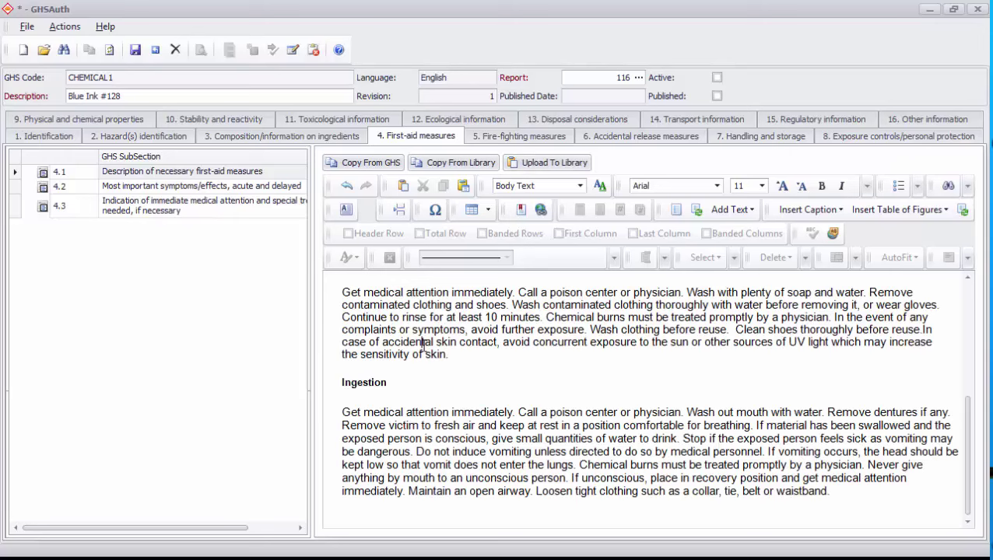
scroll(422, 347, up, 5)
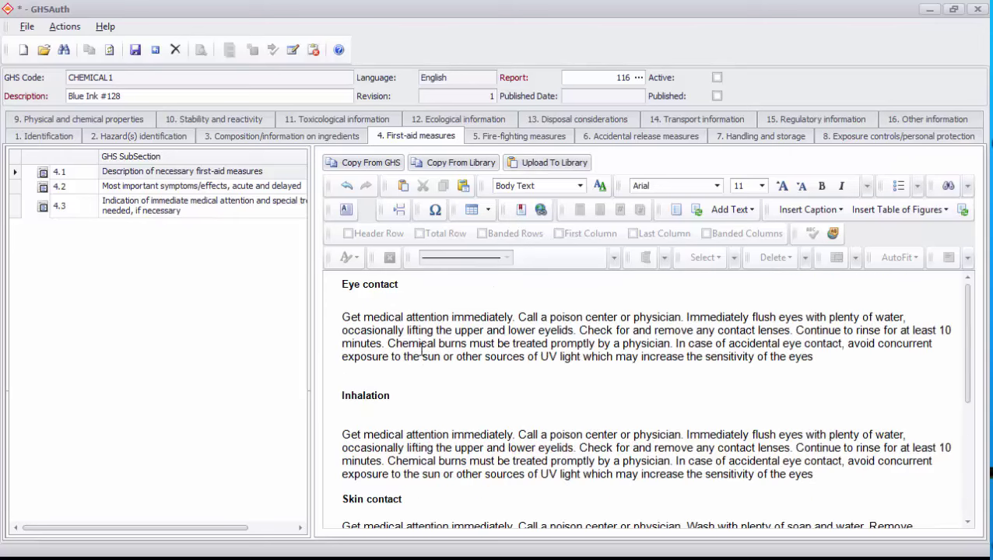
click(406, 317)
drag(401, 285, 322, 288)
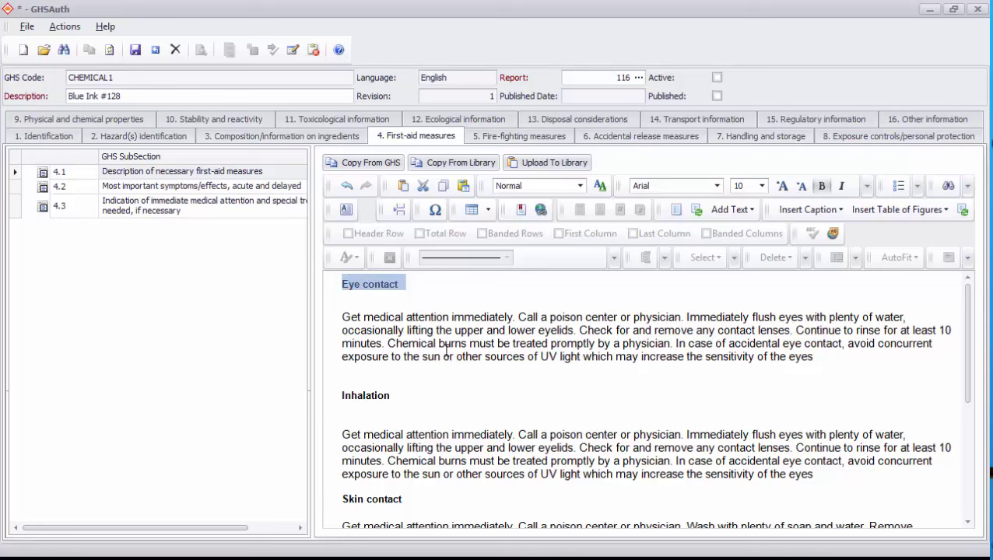
drag(503, 356, 436, 332)
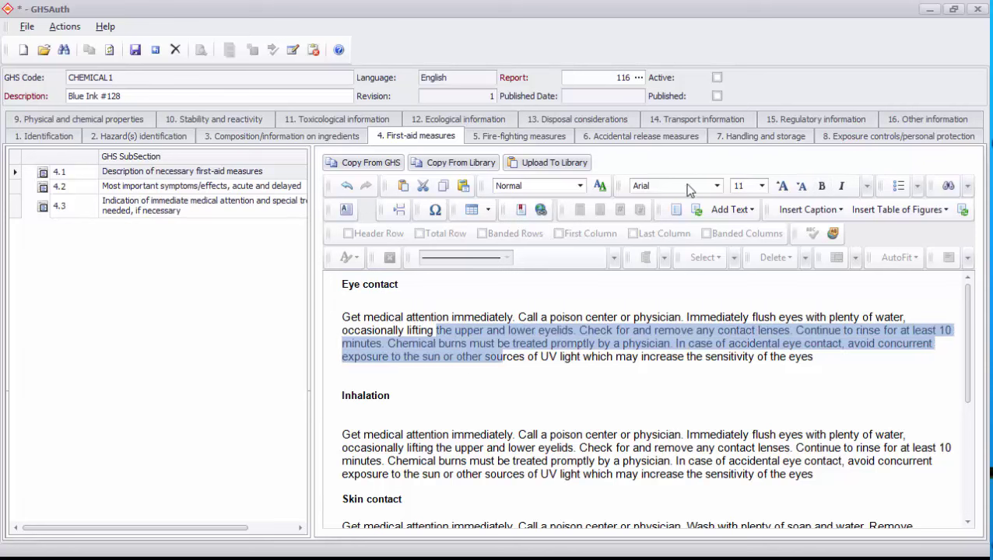
click(537, 370)
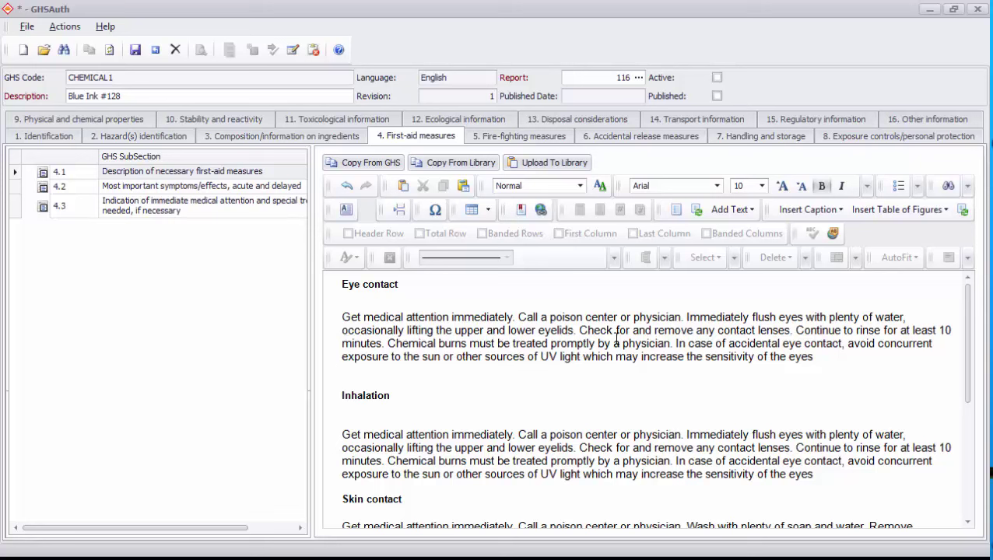
click(462, 349)
Set the signal word to Danger in the GHS label elements subsection of section 2, Hazard(s) identification
click(146, 139)
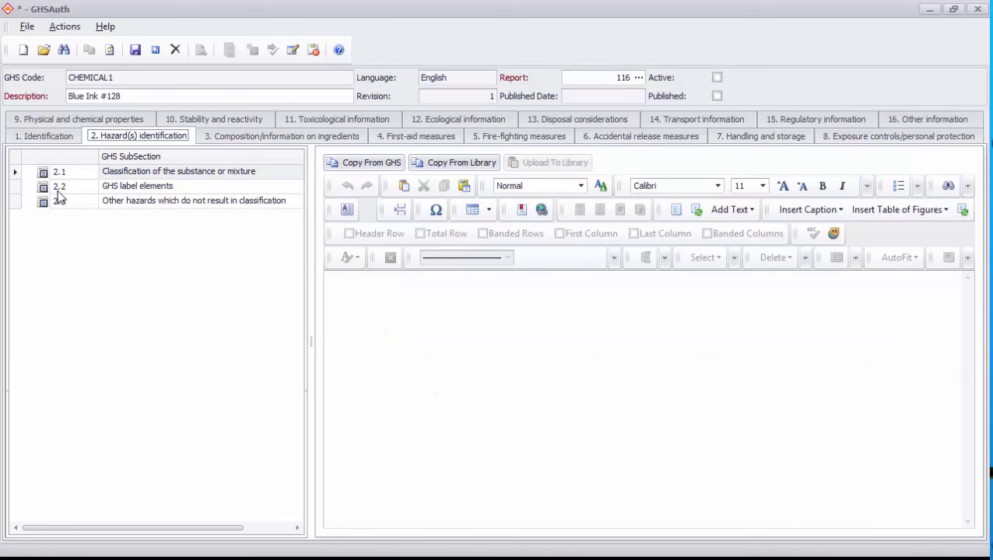
click(159, 186)
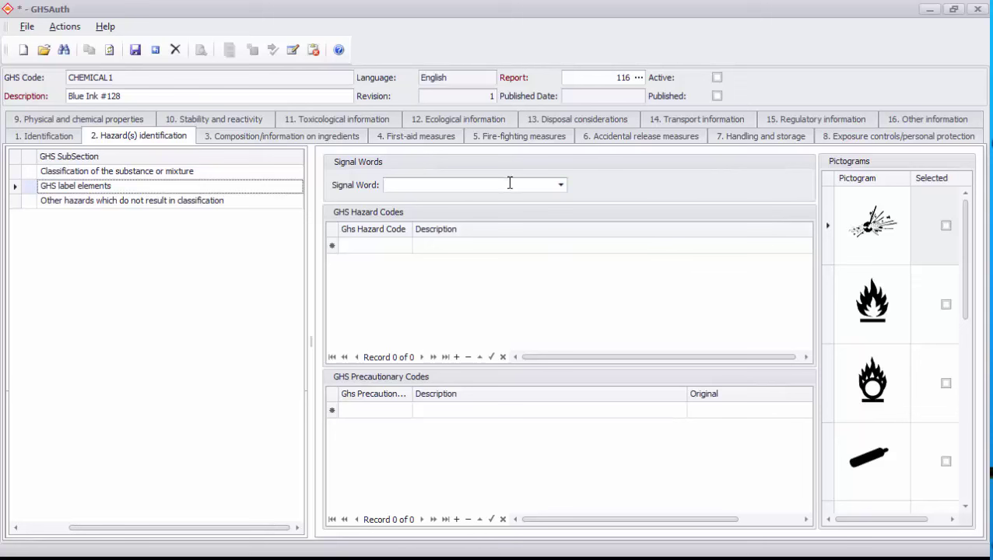
click(554, 184)
click(560, 186)
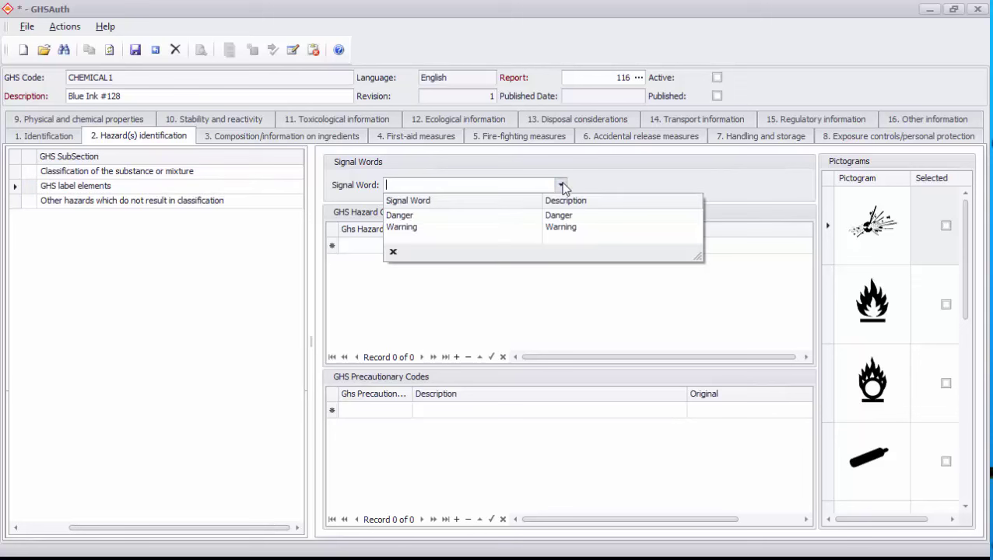
click(432, 214)
click(424, 279)
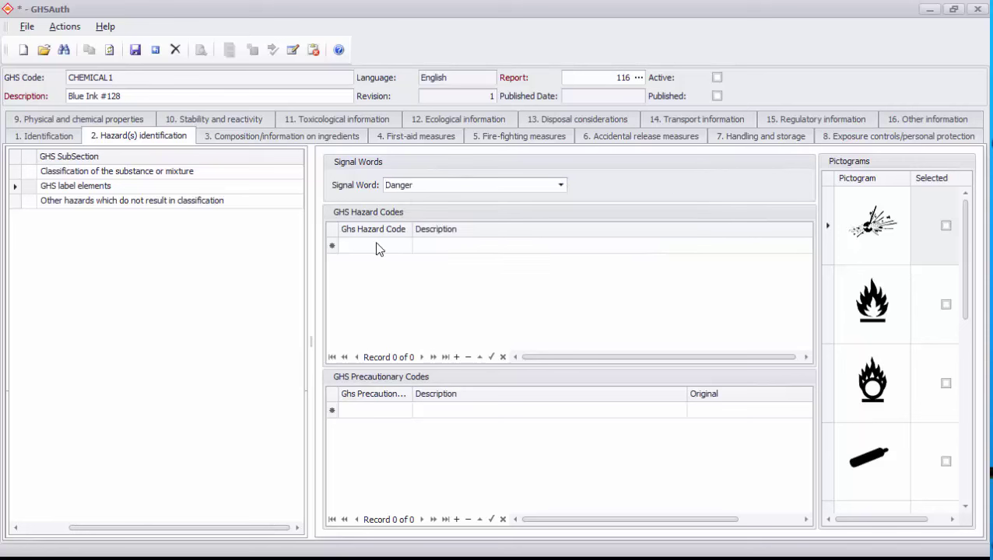
Look up hazard code H315 (Causes skin irritation) and add it to the GHS hazard codes
click(373, 245)
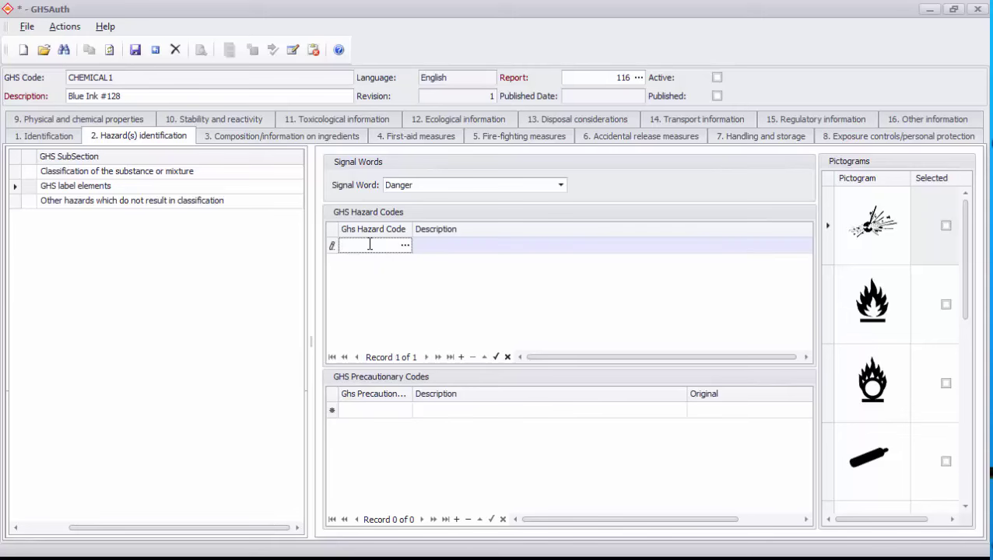
click(404, 245)
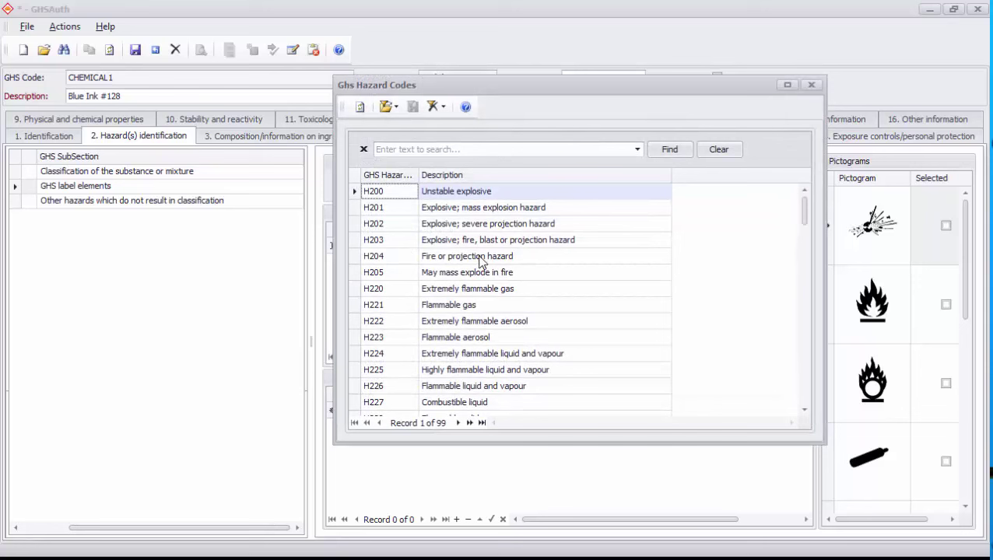
click(400, 307)
scroll(398, 315, down, 4)
scroll(399, 319, down, 10)
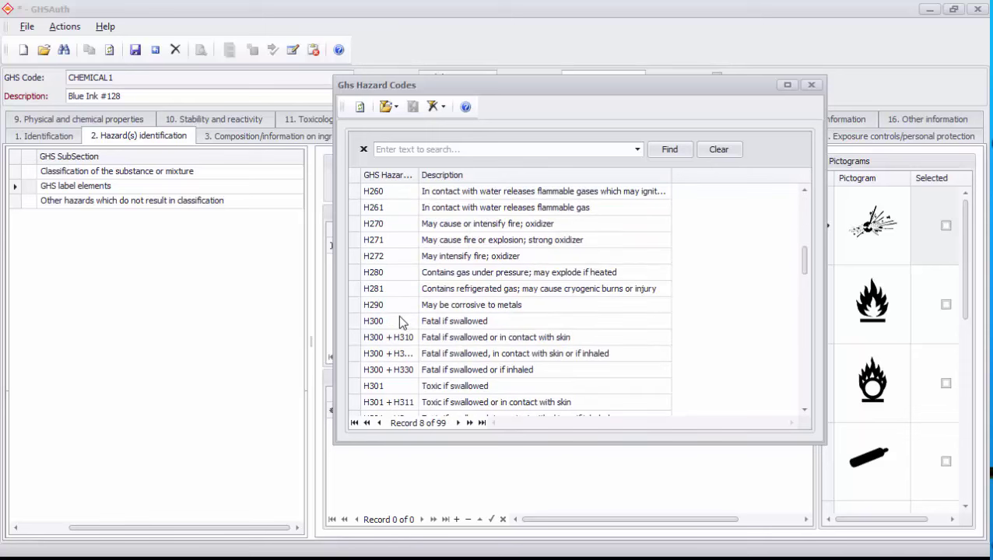
scroll(399, 319, down, 4)
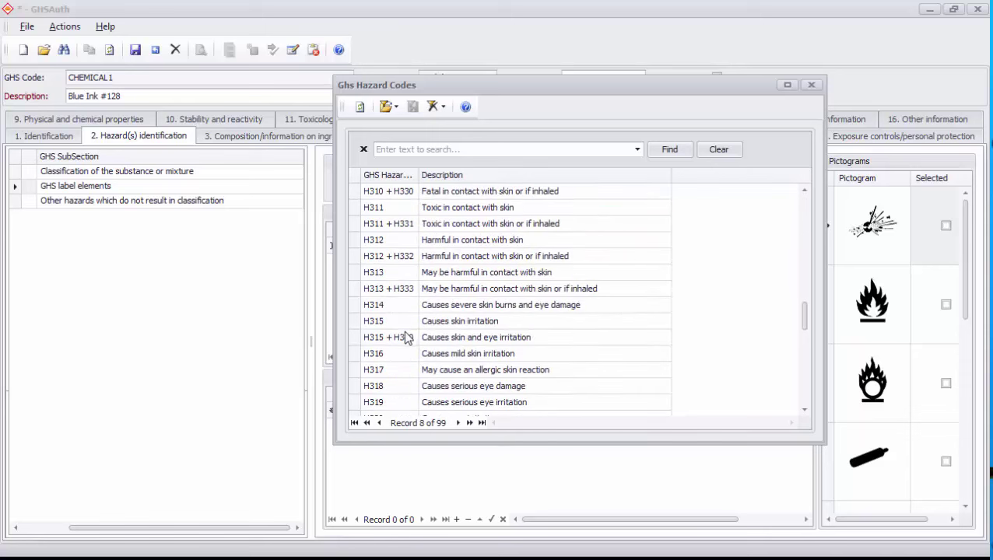
click(502, 323)
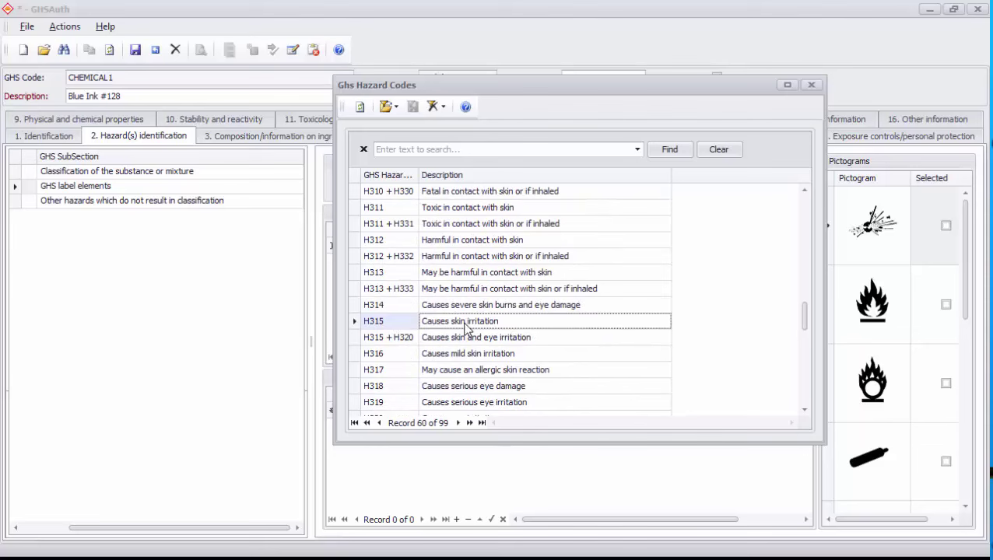
double_click(465, 325)
Add hazard codes H317 and H318 as further rows of the GHS hazard codes
click(373, 263)
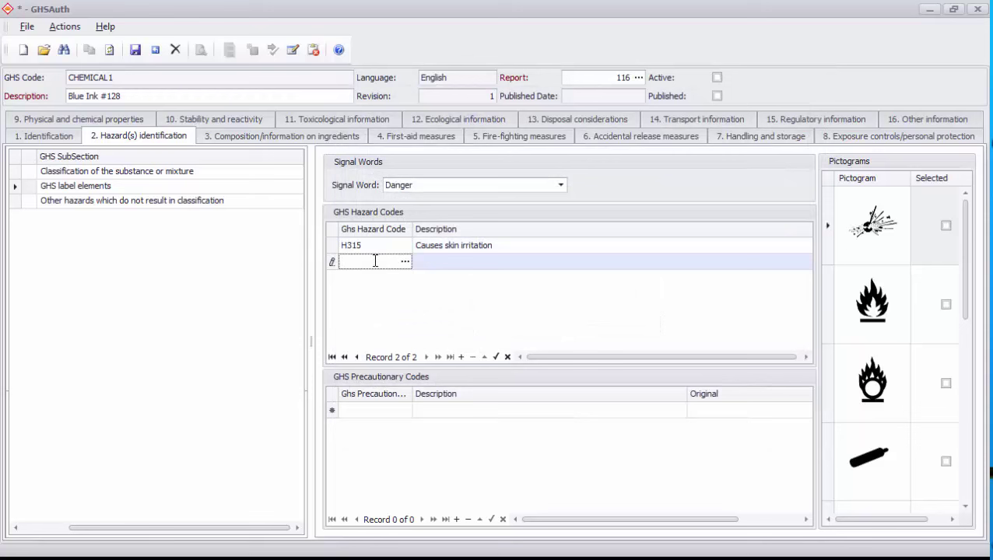
text(H317)
key(Return)
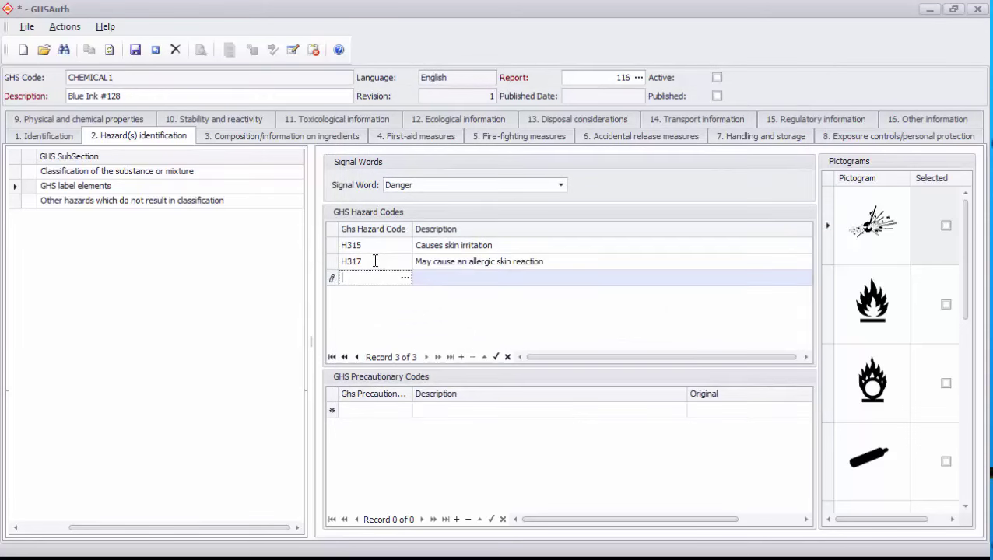
text(H318)
click(375, 261)
click(414, 346)
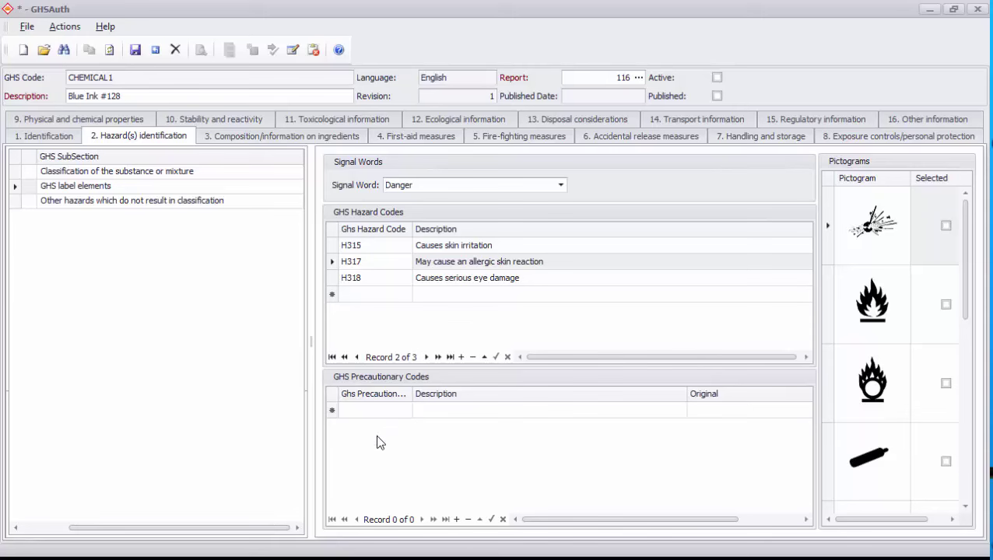
Look up precautionary code P261 (Avoid breathing dust/fume/gas/mist/vapours/spray) and add it to the GHS precautionary codes
click(375, 409)
click(403, 410)
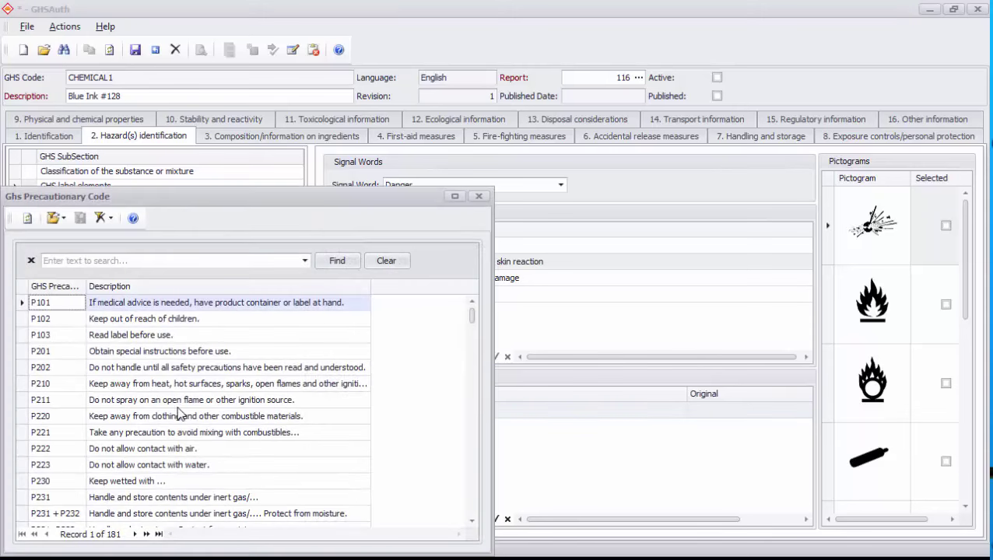
click(190, 418)
scroll(193, 422, down, 5)
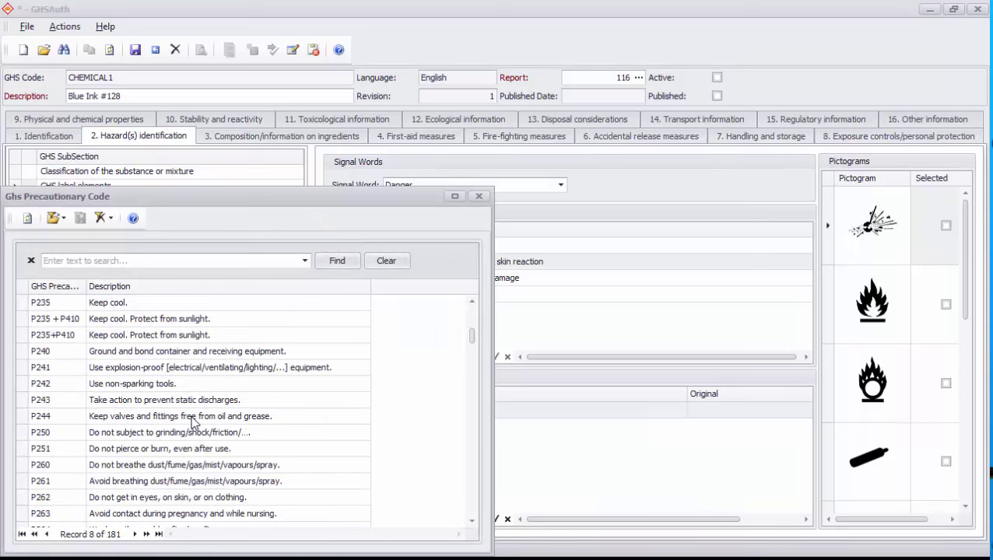
double_click(153, 483)
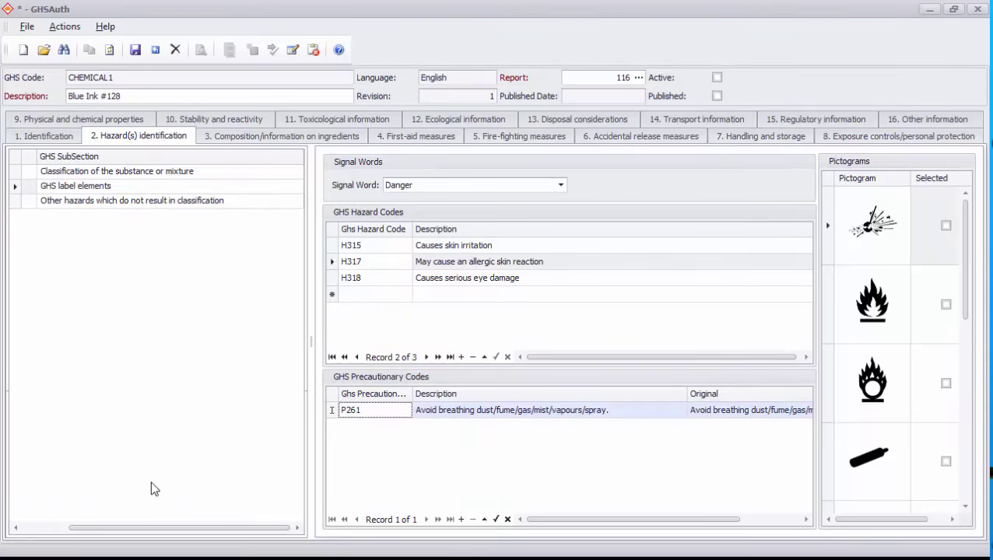
Add precautionary code P264 and change its description to "Wash hands thoroughly after handling."
click(386, 427)
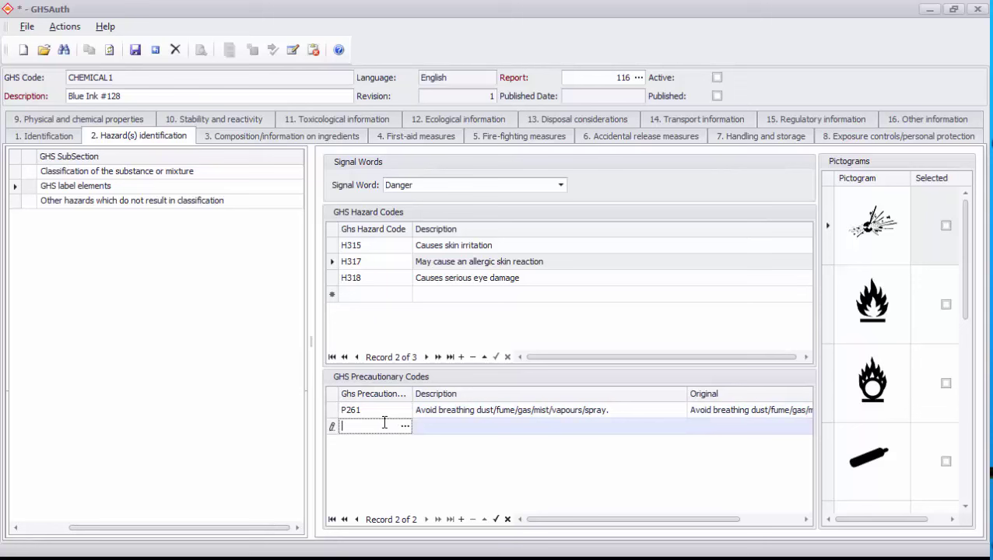
text(P264)
key(Tab)
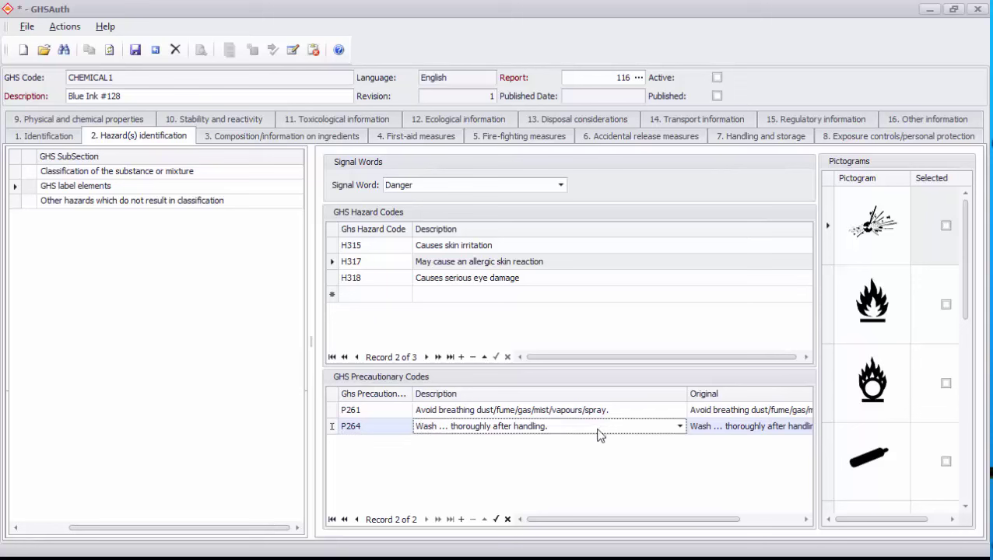
click(457, 432)
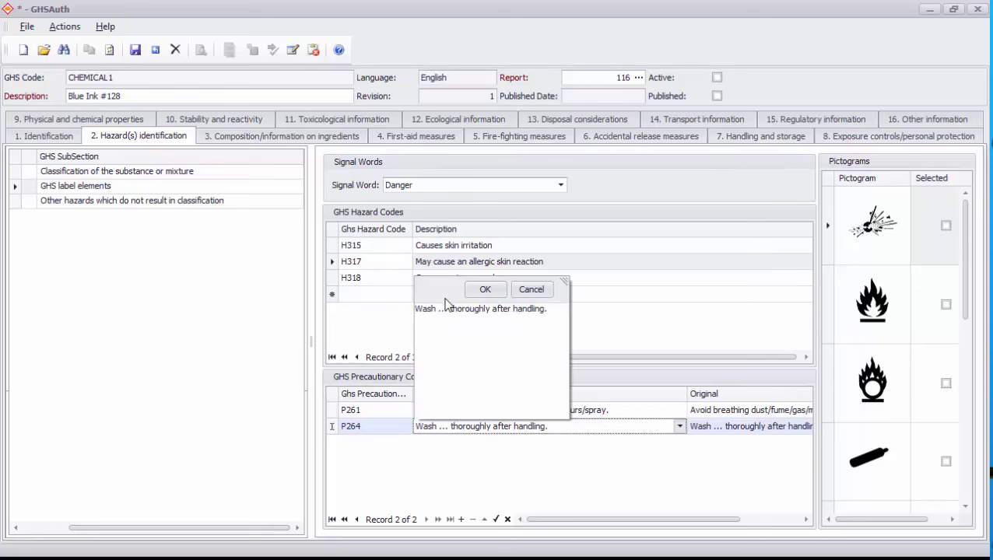
drag(449, 309, 438, 309)
text(hands)
click(484, 289)
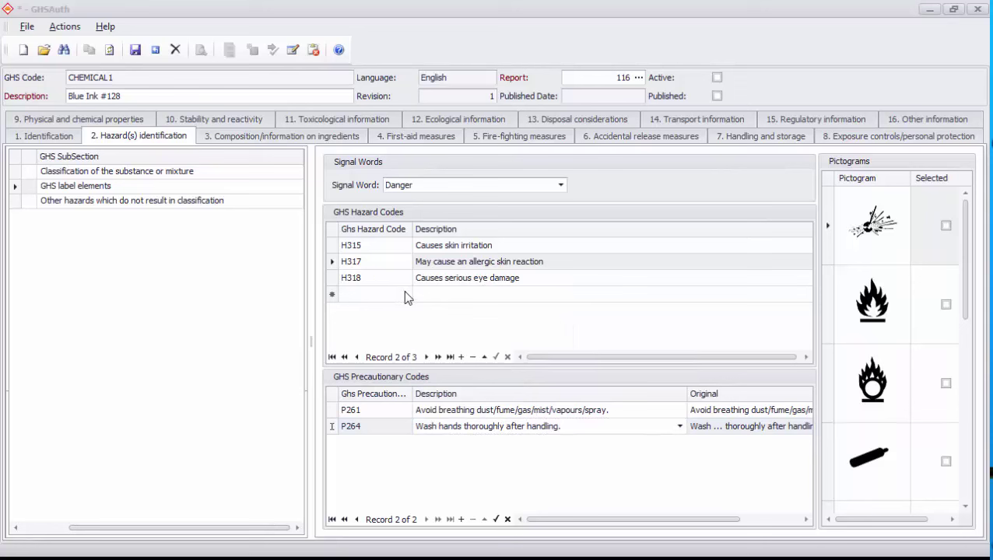
Select the corrosion, exclamation mark and health hazard pictograms, and save the GHS record
drag(966, 287, 957, 369)
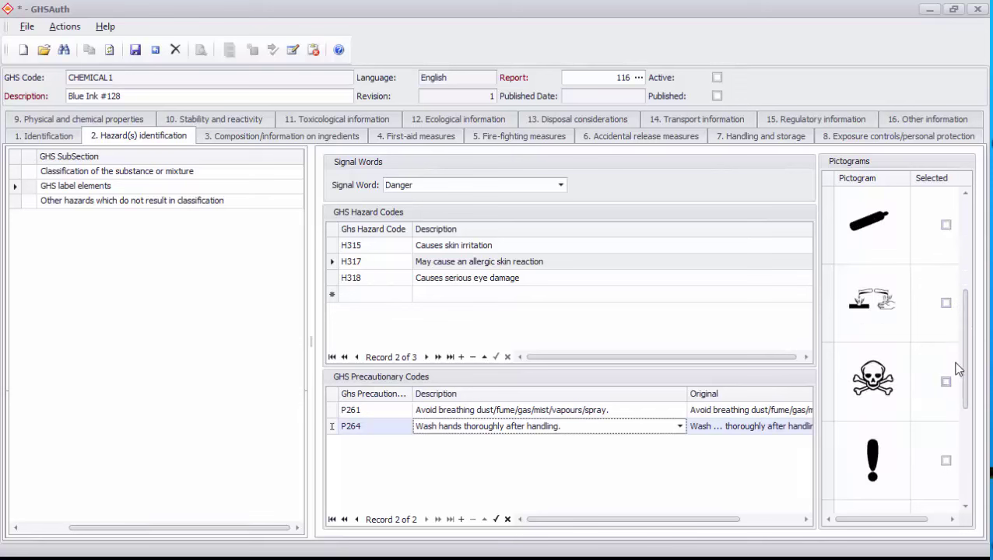
click(946, 305)
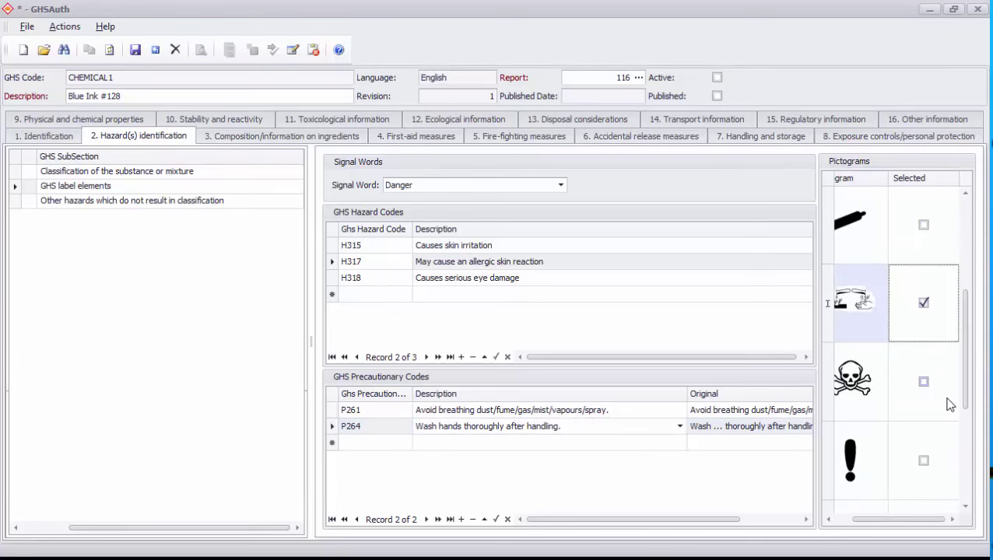
click(925, 461)
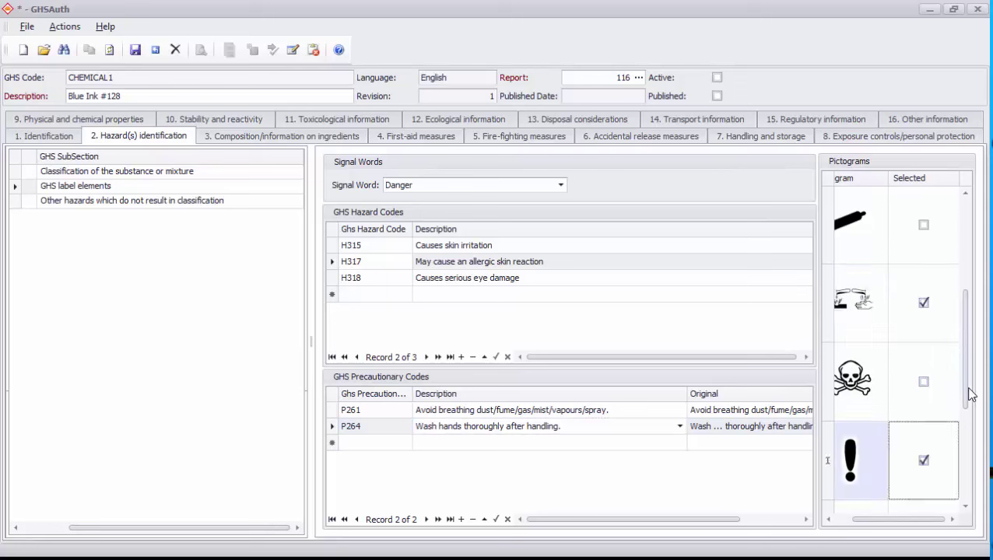
drag(970, 395, 963, 426)
click(925, 461)
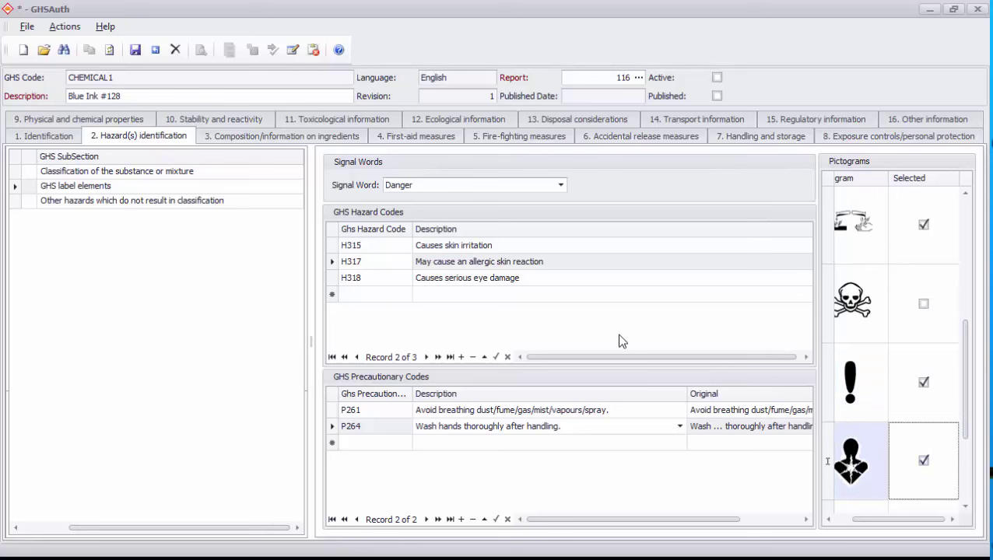
click(136, 51)
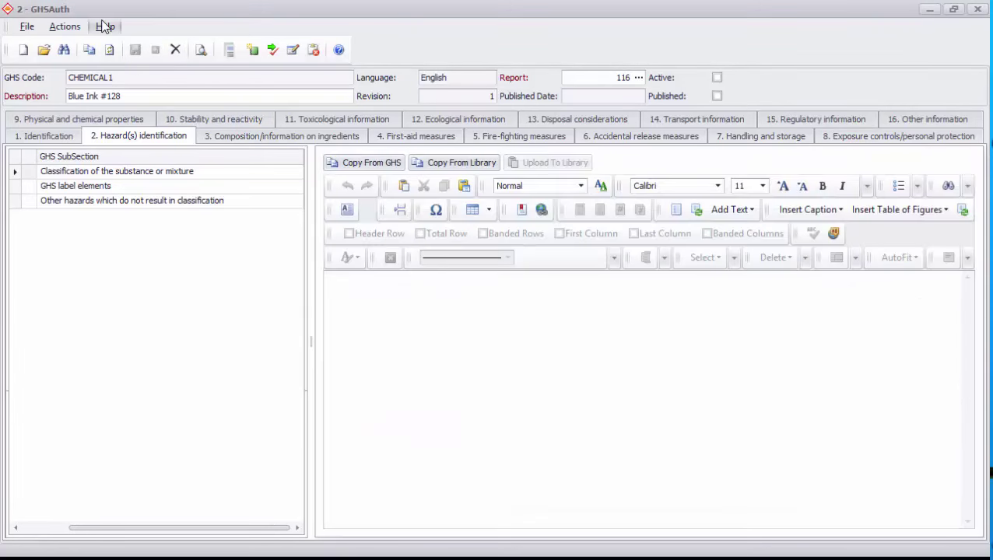
Open section 3, Composition/information on ingredients, and examine the columns of the ingredient table
click(239, 140)
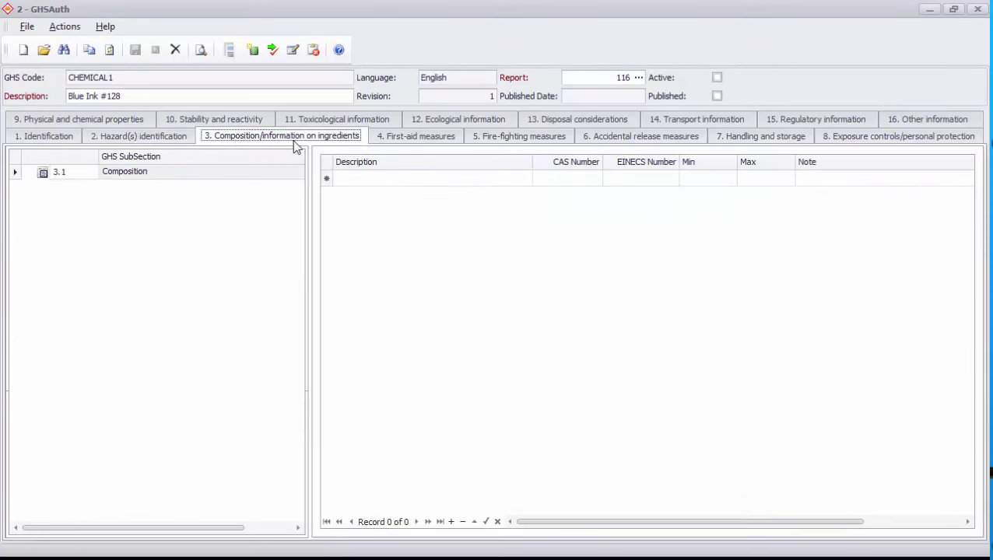
click(447, 270)
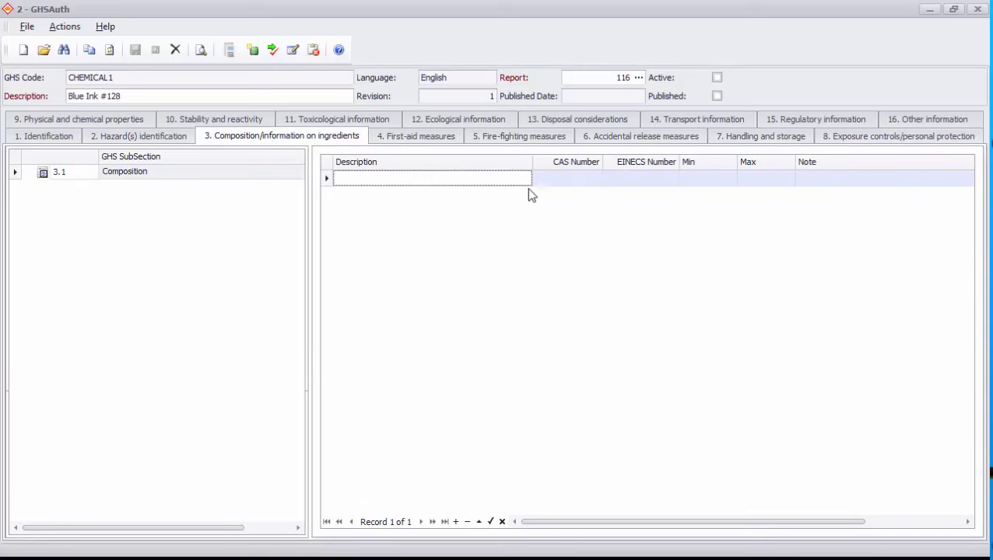
click(447, 212)
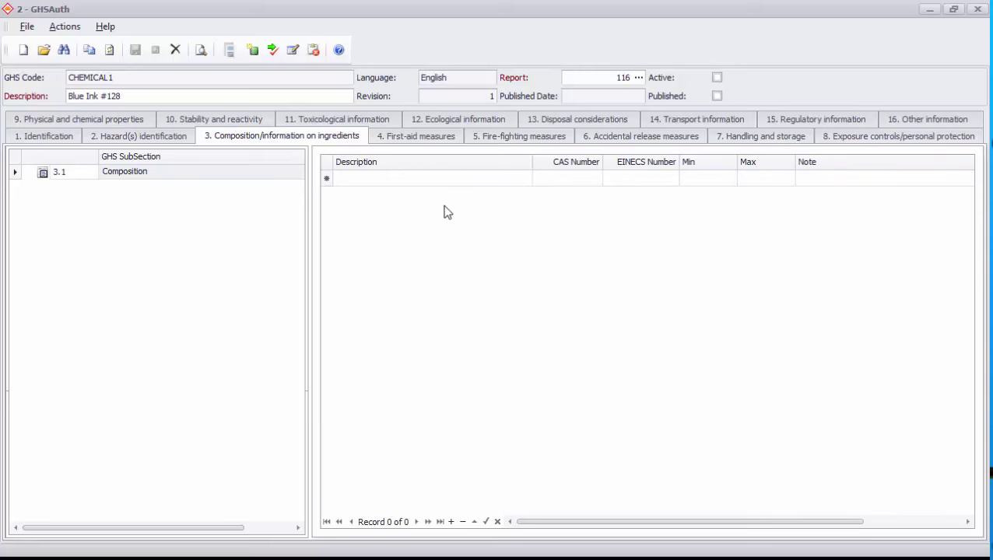
Search the chemical compounds list for "acid" and add sulfuric acid as the first ingredient in the composition table
click(595, 179)
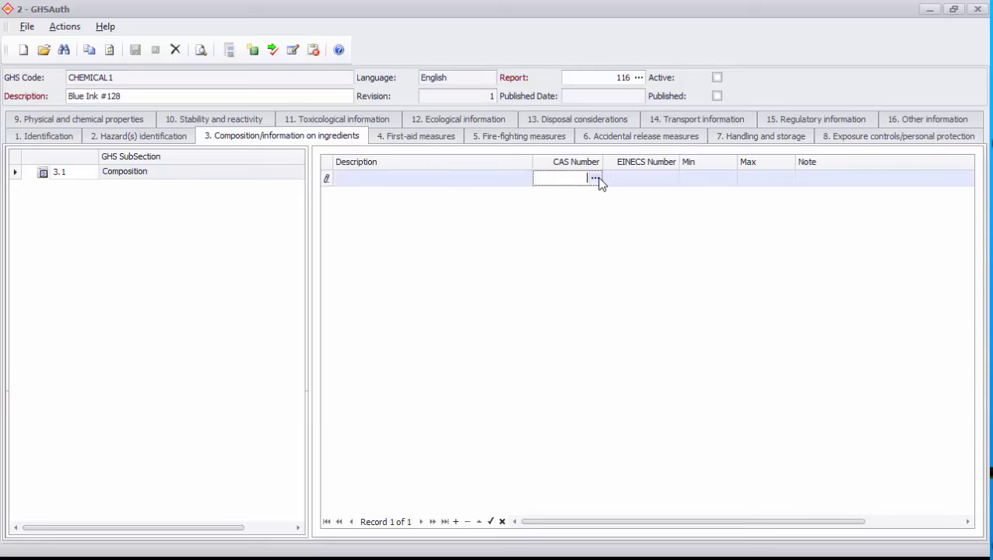
click(596, 178)
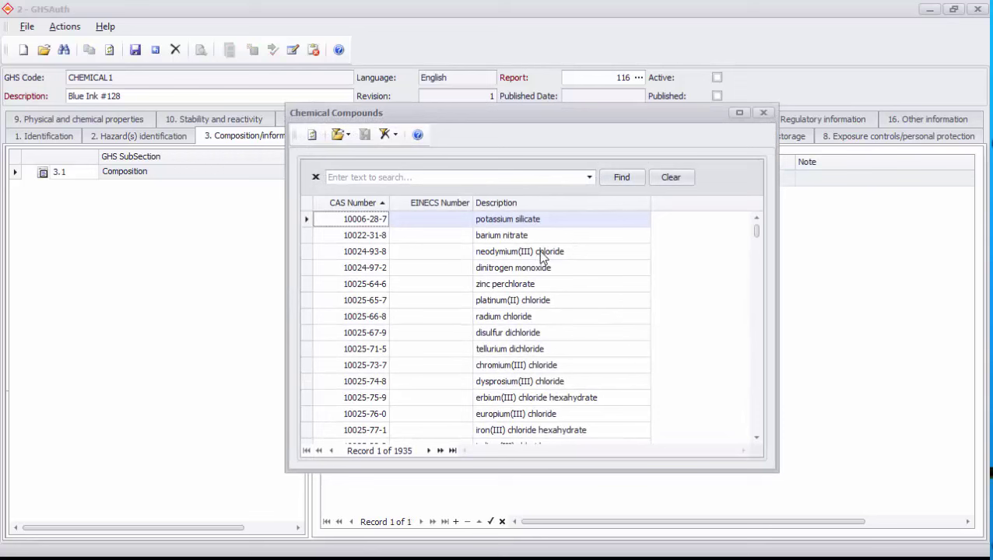
click(411, 177)
text(acid)
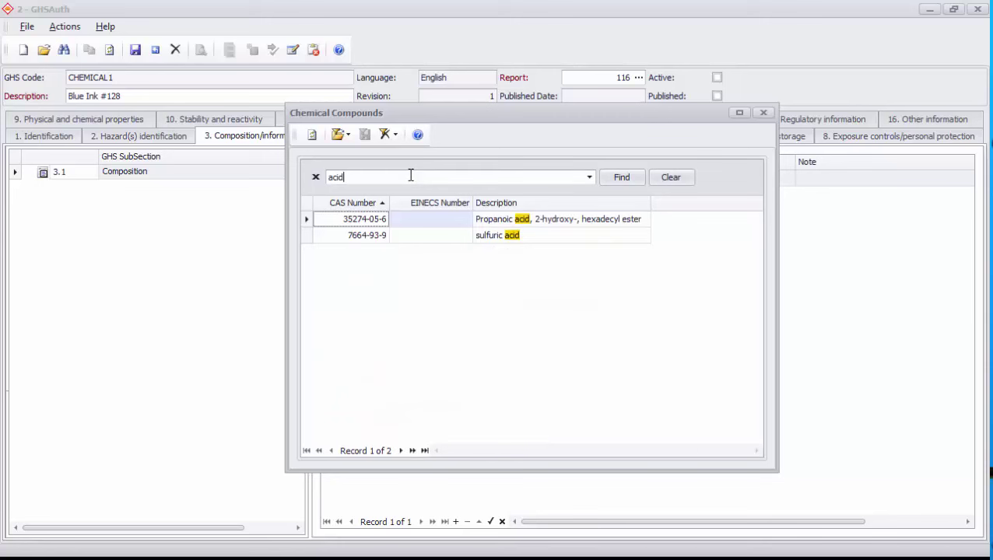
double_click(465, 236)
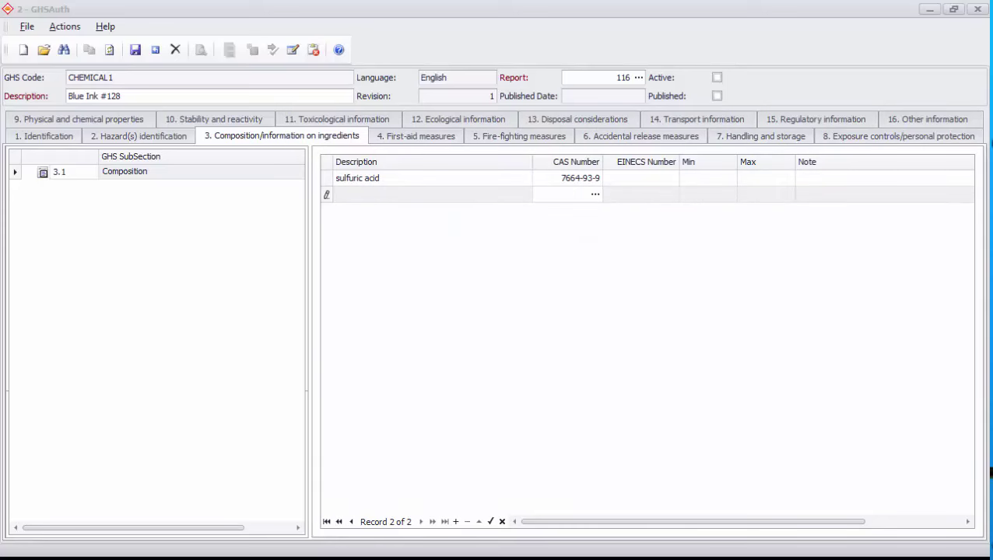
Add nitrogen monoxide as the second ingredient by entering its CAS number 10102-43-9
click(575, 193)
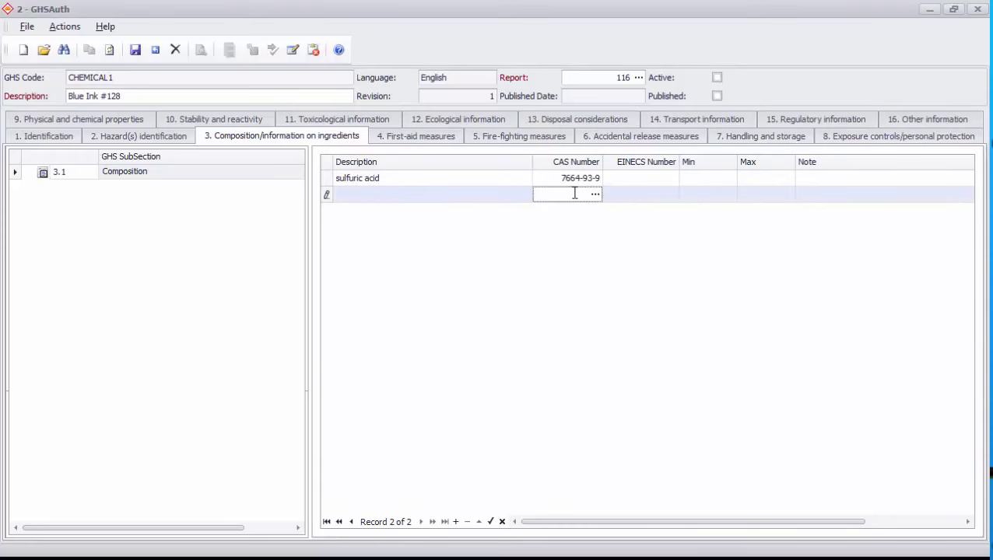
text(10102-43-9)
key(Tab)
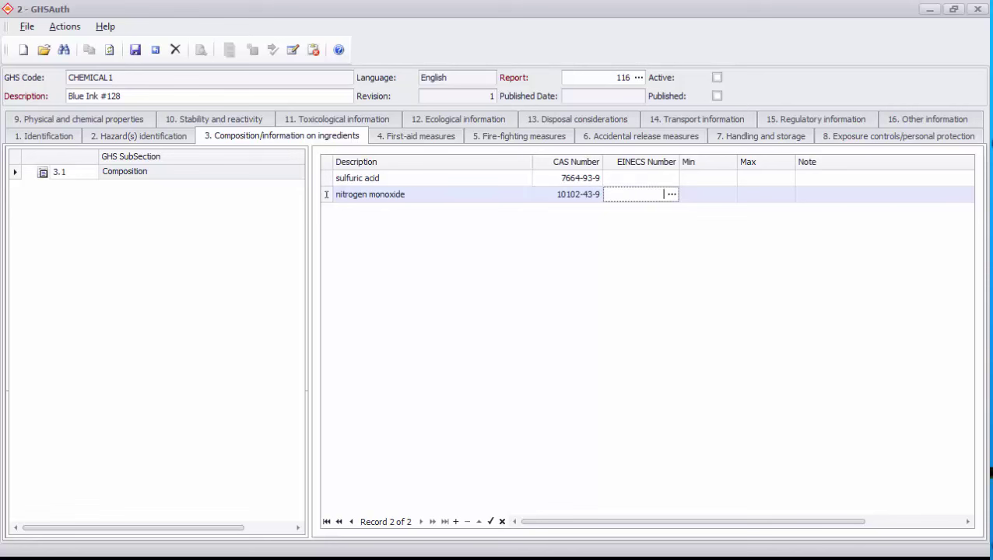
key(shift+Tab)
key(shift+Tab)
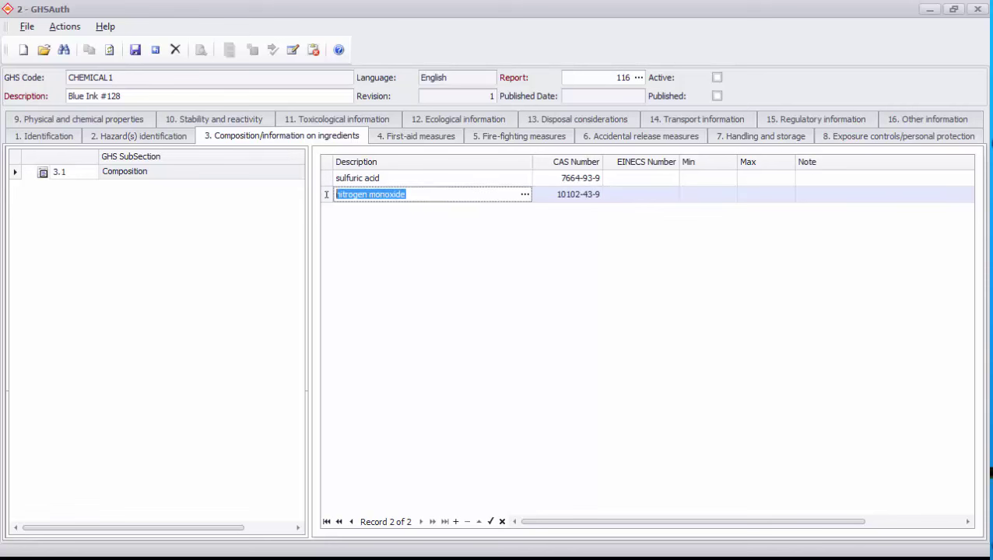
click(576, 217)
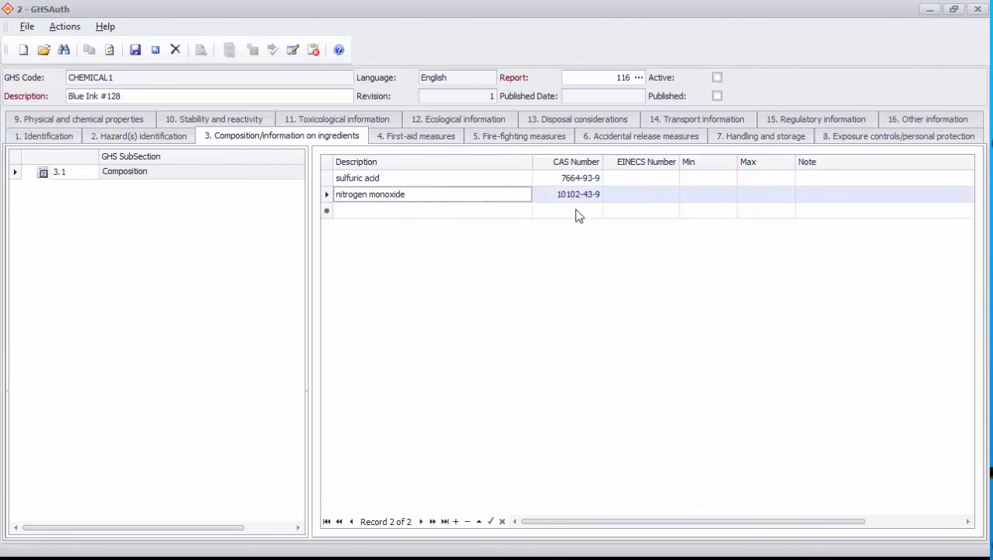
click(576, 214)
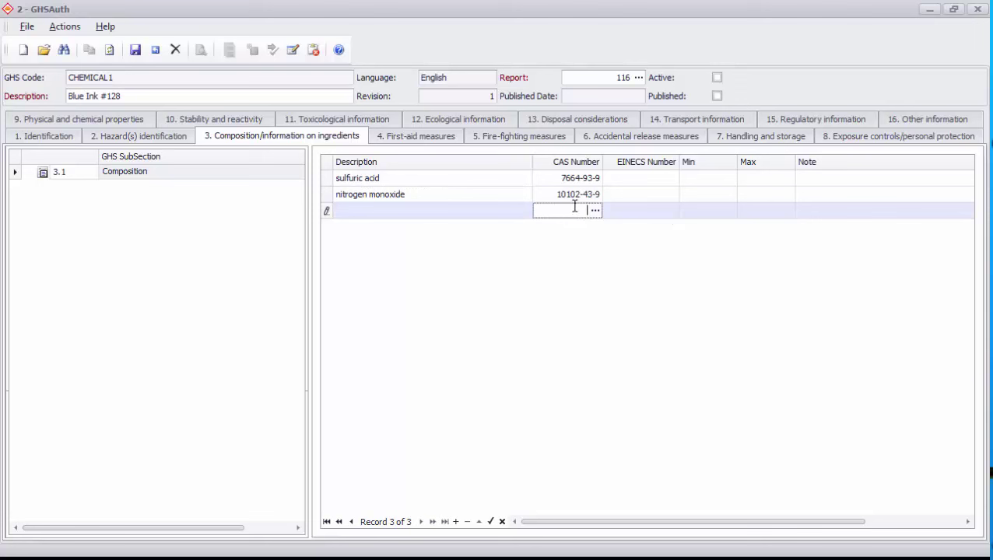
right_click(572, 208)
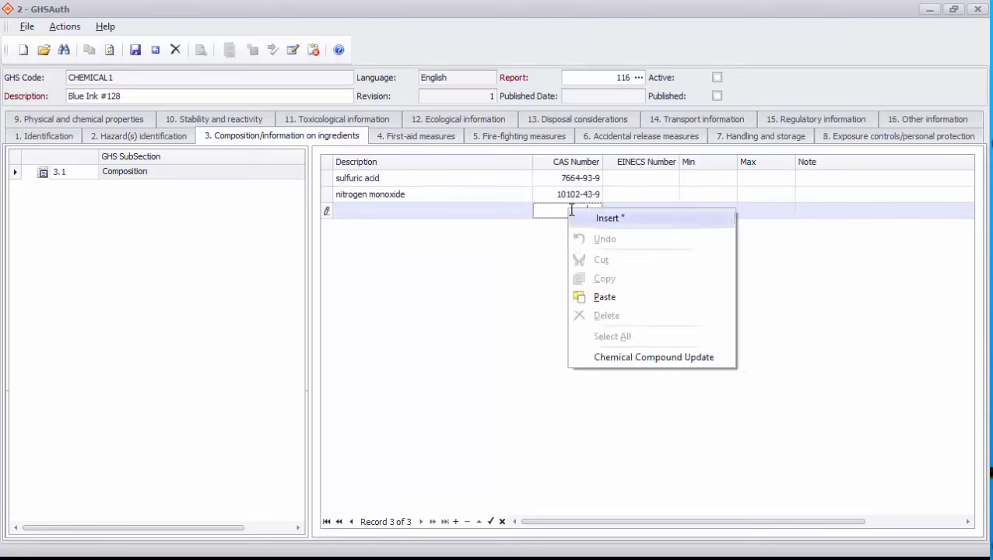
click(659, 359)
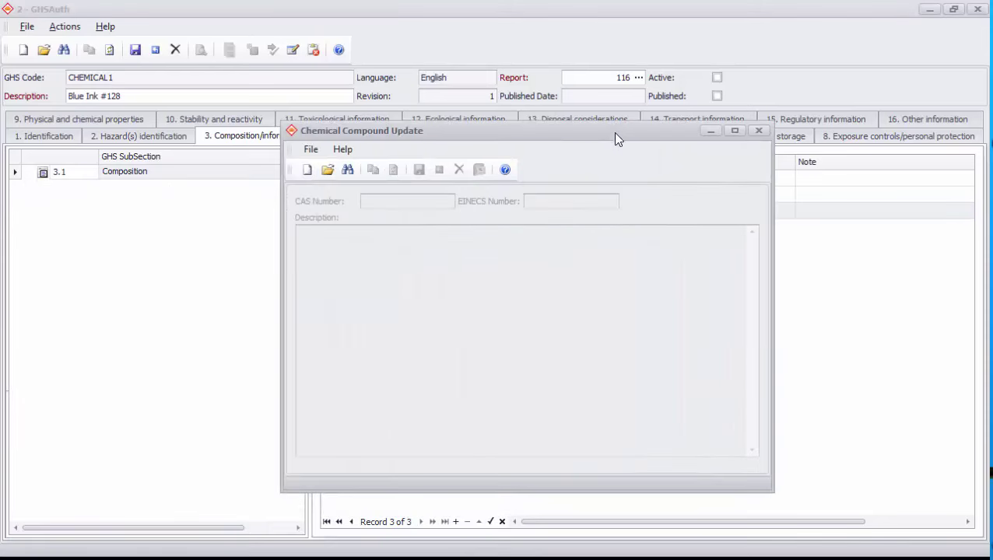
click(309, 152)
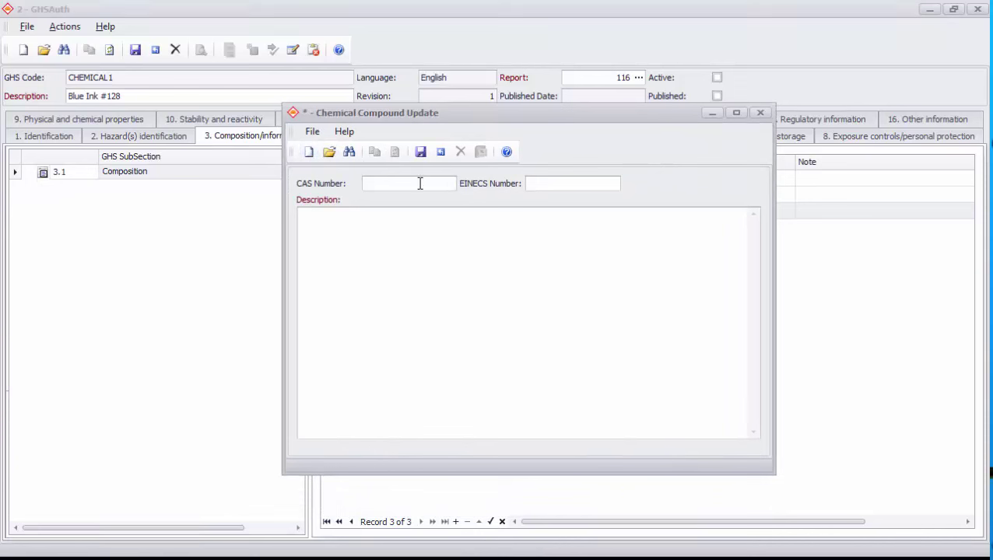
click(420, 183)
text(55)
text(5555555)
text(5)
Describe the new compound as "My Special Chemical", save its record and close the compound update window
text(My Spe)
key(BackSpace)
key(BackSpace)
text(pecial Chemical)
key(ctrl+s)
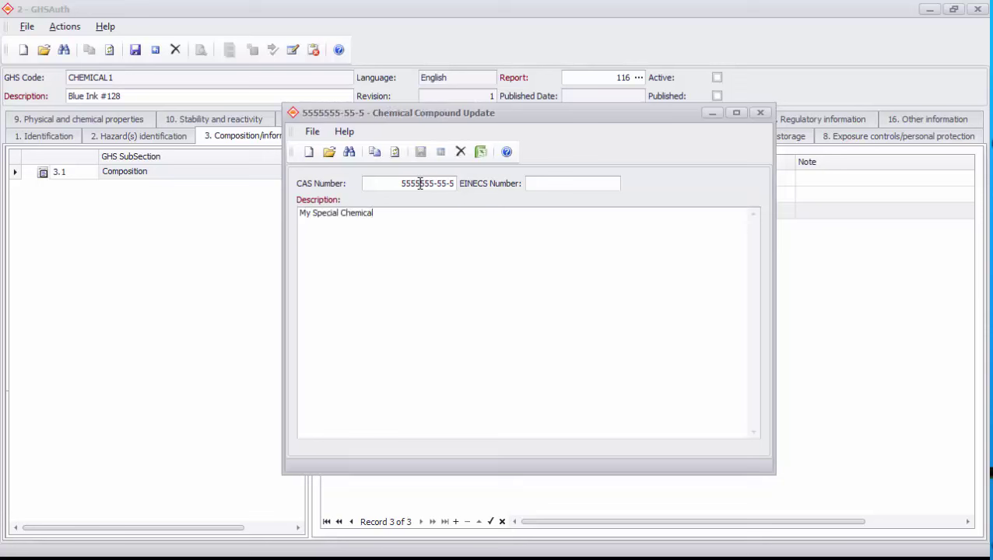
click(762, 112)
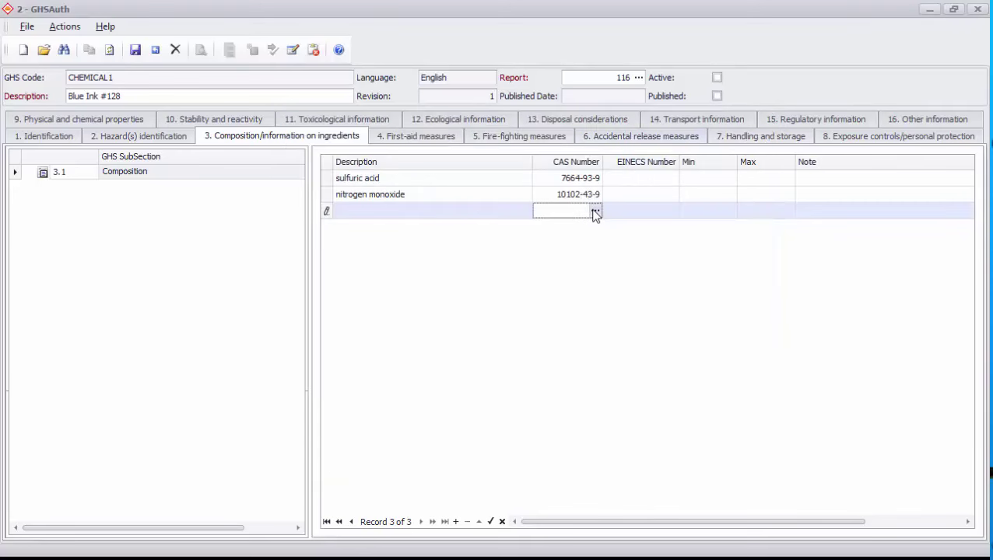
Search the chemical compounds list for "5555" and add My Special Chemical as the third ingredient
click(594, 210)
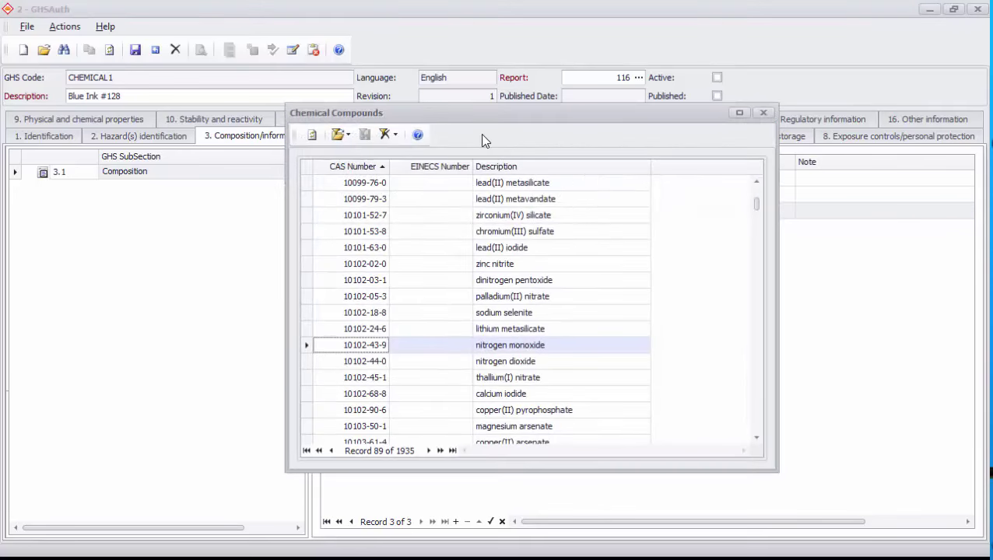
scroll(479, 140, up, 3)
scroll(488, 179, up, 8)
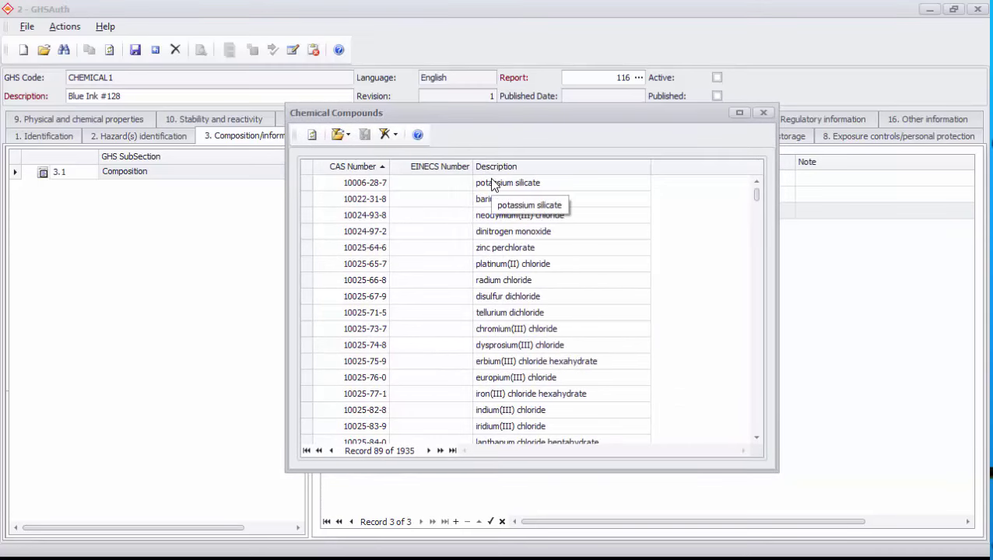
key(ctrl+f)
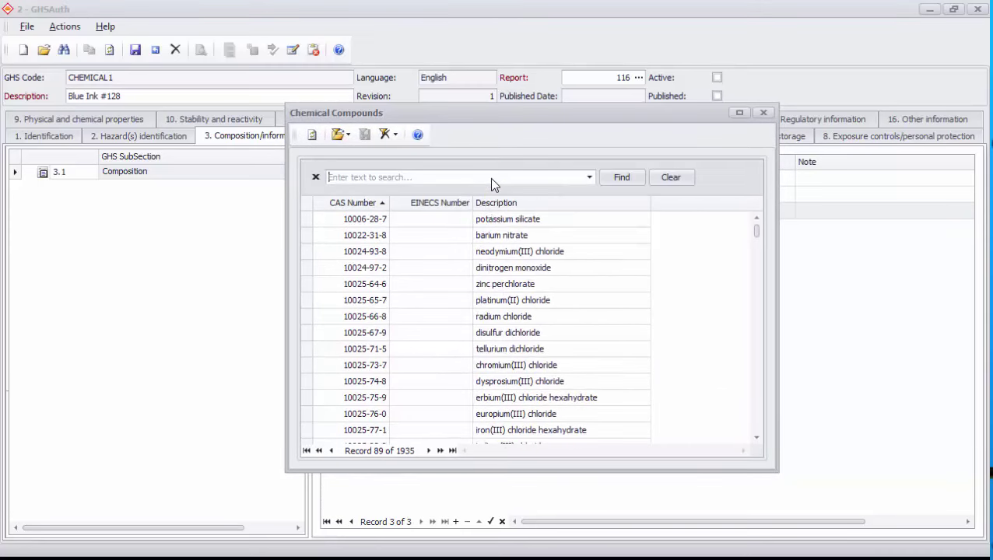
text(5555)
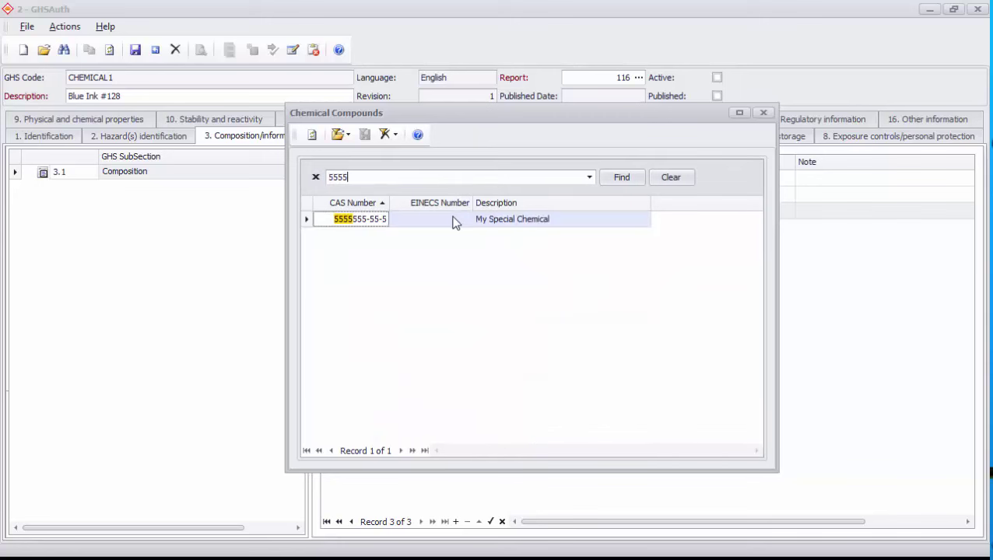
click(451, 222)
double_click(451, 222)
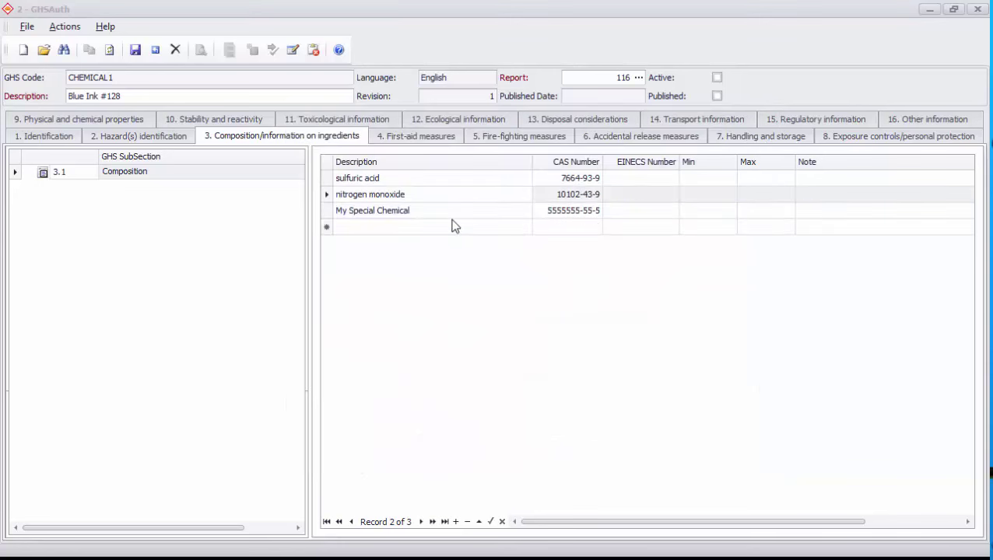
Add a fourth ingredient described as "Special Chemical X", leaving its CAS and EINECS numbers blank
click(435, 227)
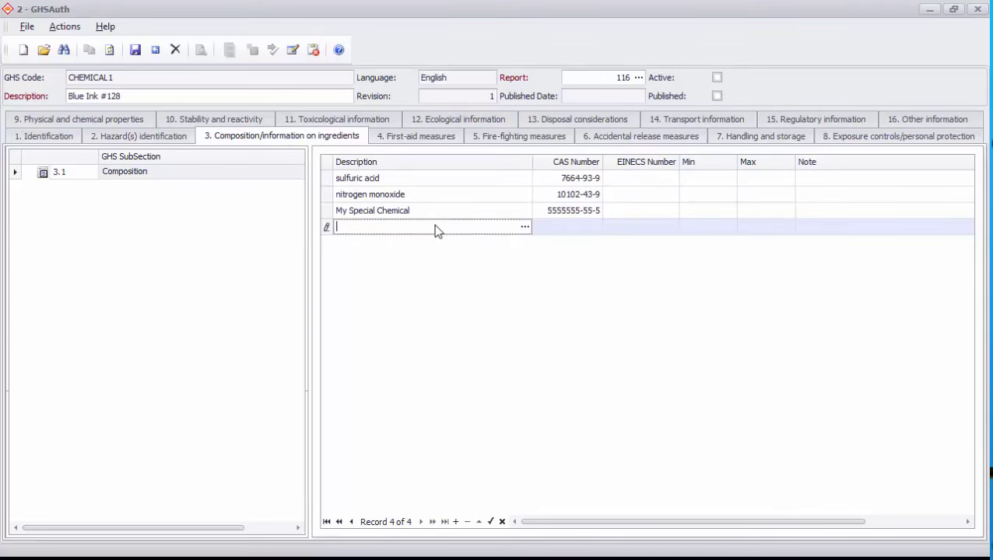
text(Special Chemical X)
key(Tab)
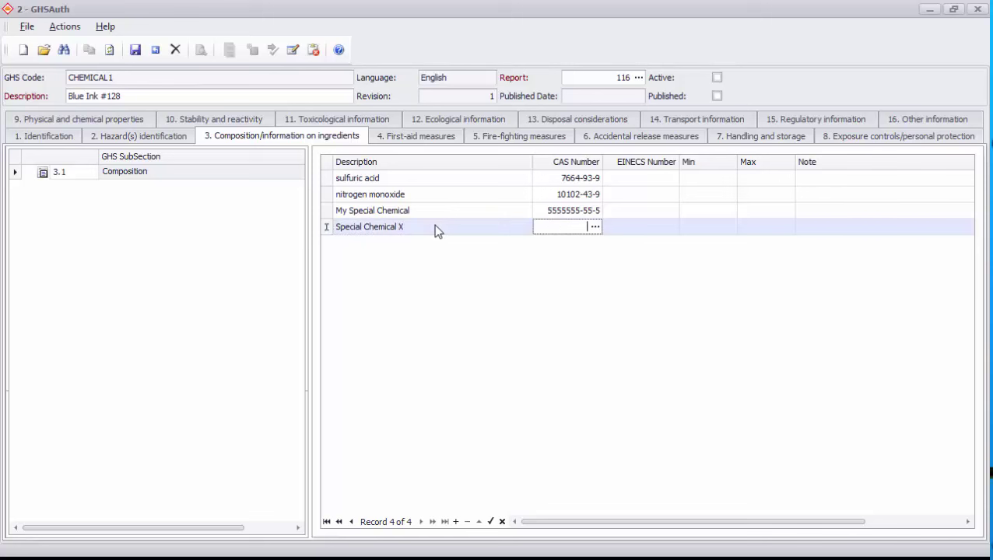
key(Tab)
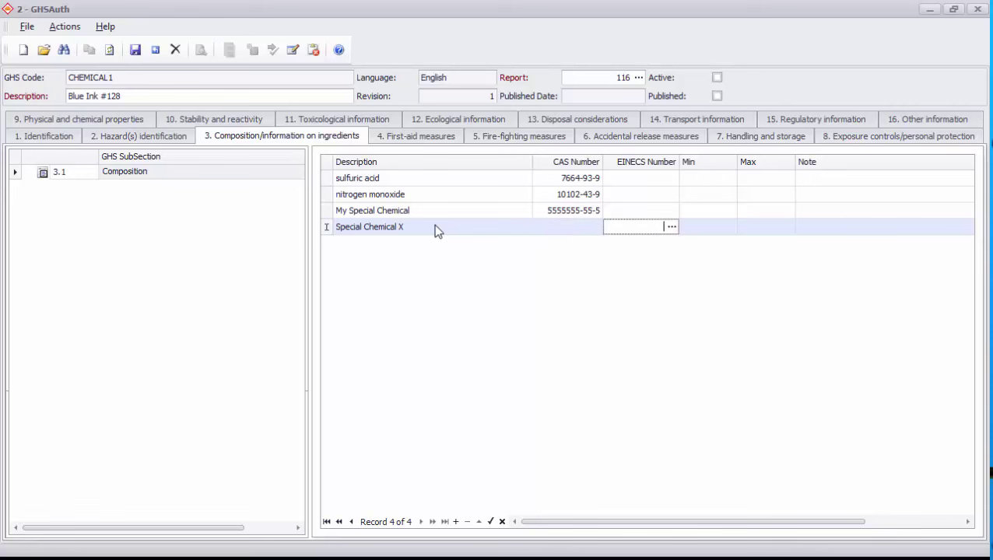
key(Tab)
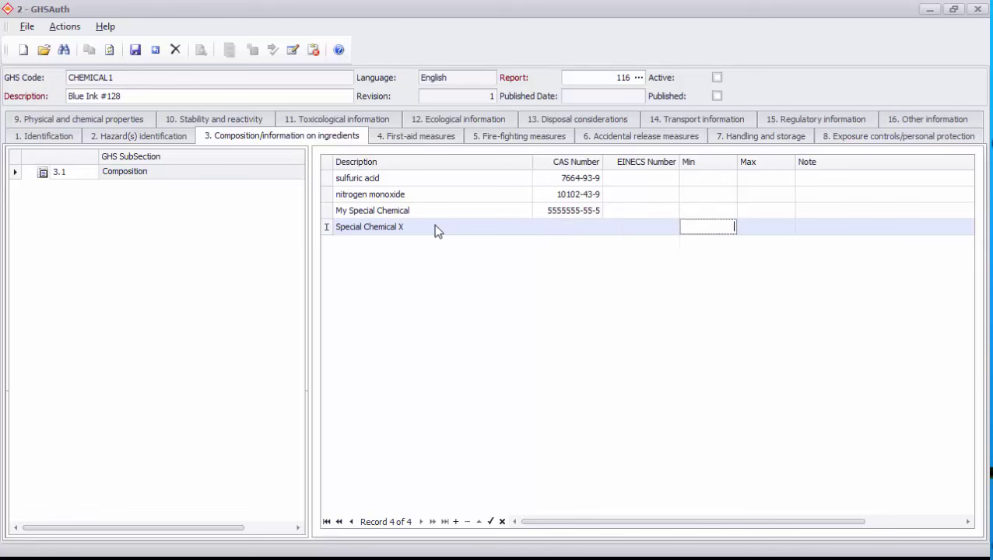
Set the sulfuric acid ingredient's minimum to 2 and maximum to 5
key(Up)
key(Up)
key(Up)
text(2)
key(Tab)
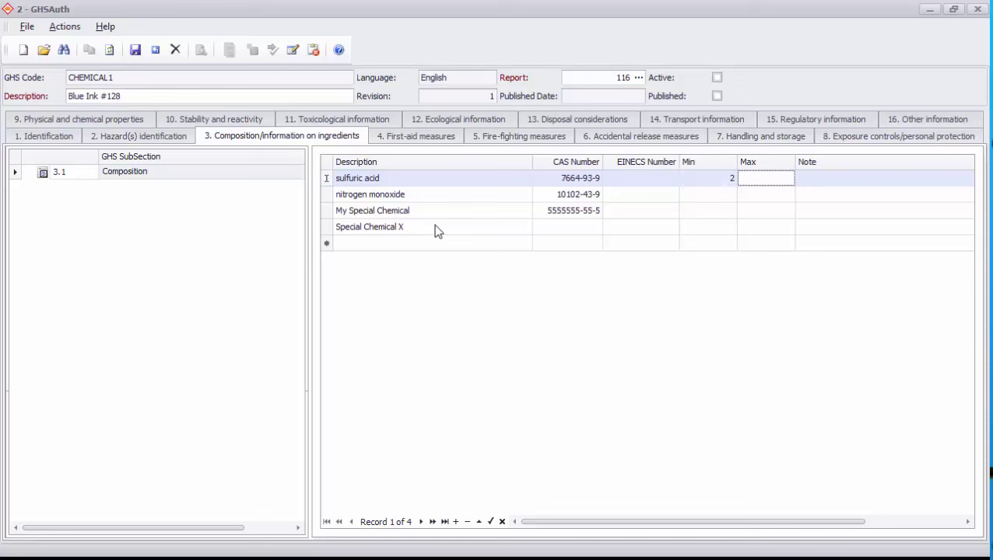
text(5)
Set the nitrogen monoxide ingredient's minimum to 2 and maximum to 6
key(Down)
key(shift+Tab)
text(2)
key(Tab)
text(6)
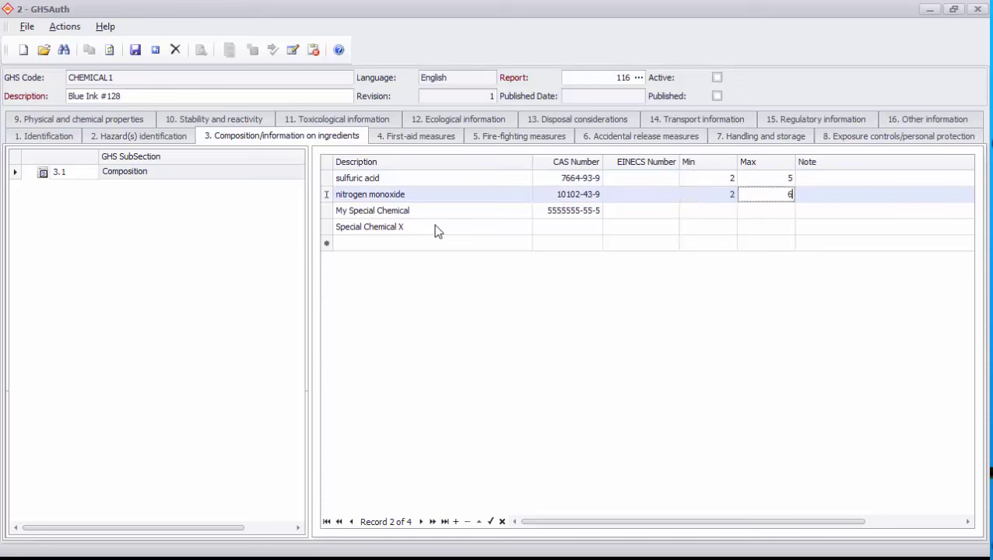
Set the My Special Chemical ingredient's minimum to 5 and maximum to 10
key(Down)
key(shift+Tab)
text(5)
key(Tab)
text(10)
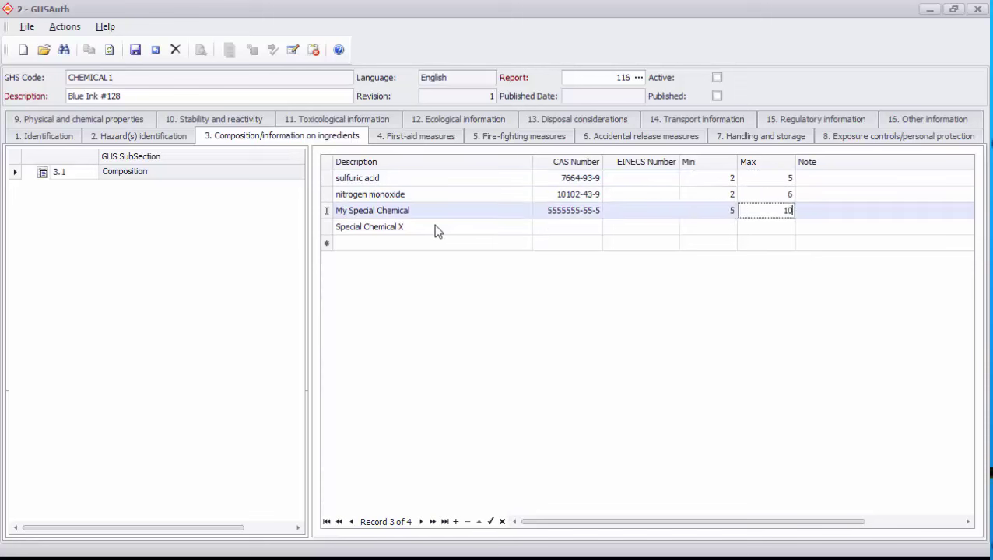
Set the Special Chemical X ingredient's minimum to 30 and maximum to 32
key(Down)
key(shift+Tab)
text(3)
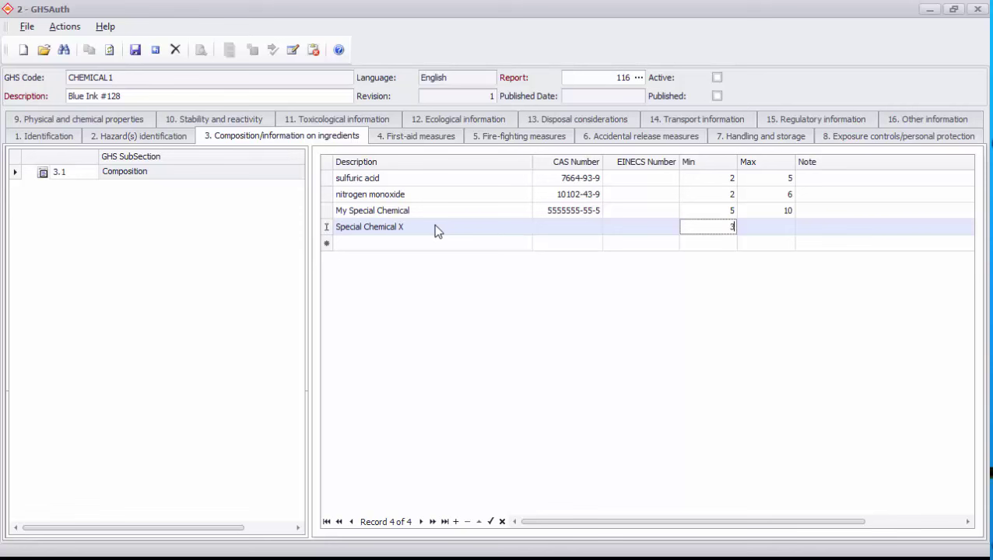
text(0)
key(Tab)
text(32)
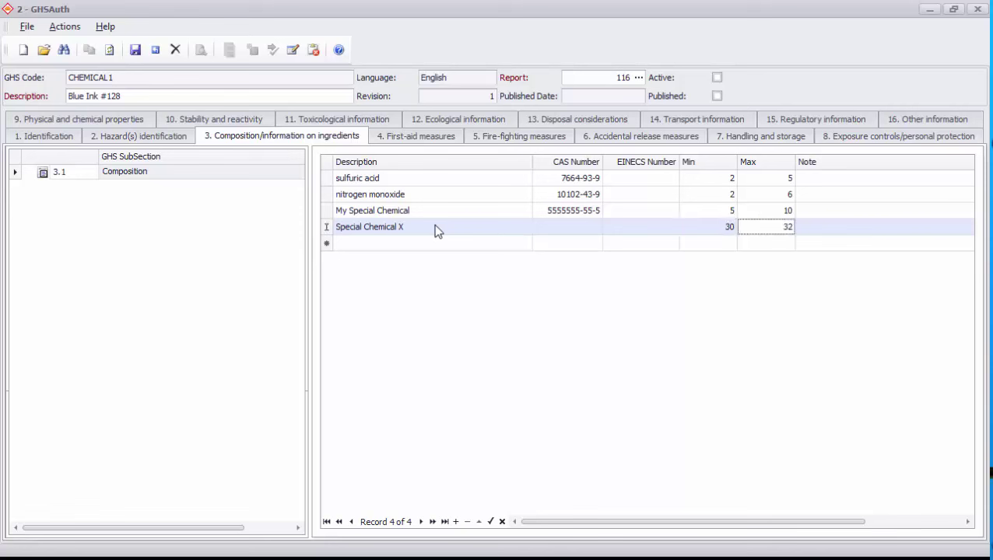
Enter the note "Other notes here" for the nitrogen monoxide ingredient
key(Tab)
key(Up)
key(Up)
text(Sp)
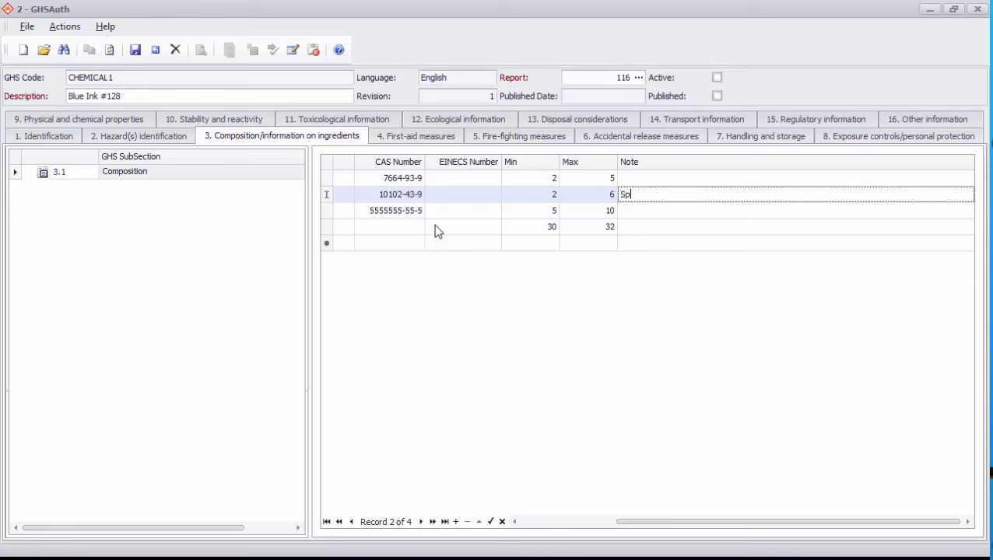
key(BackSpace)
key(BackSpace)
text(Other notes here)
key(shift+Tab)
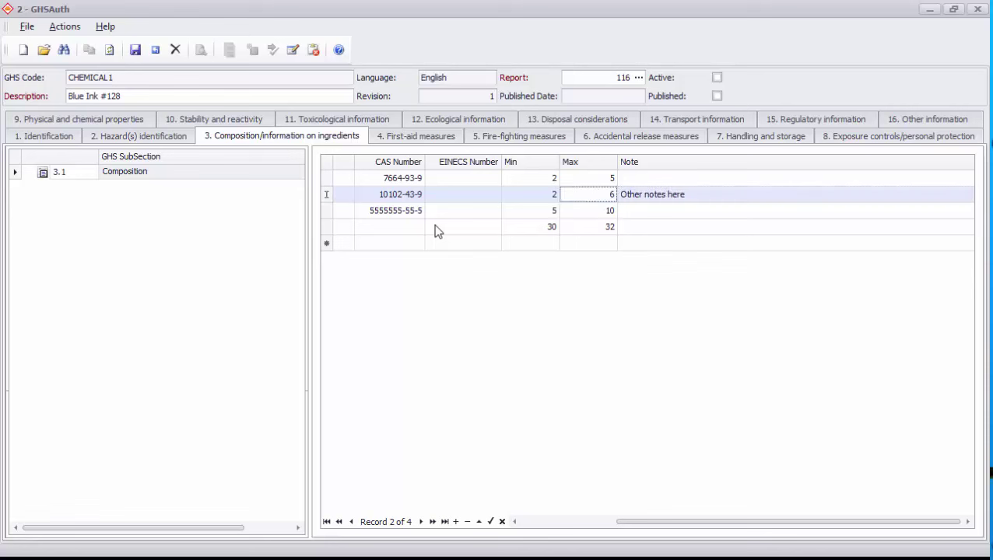
key(shift+Tab)
key(shift+Tab)
key(shift+Tab)
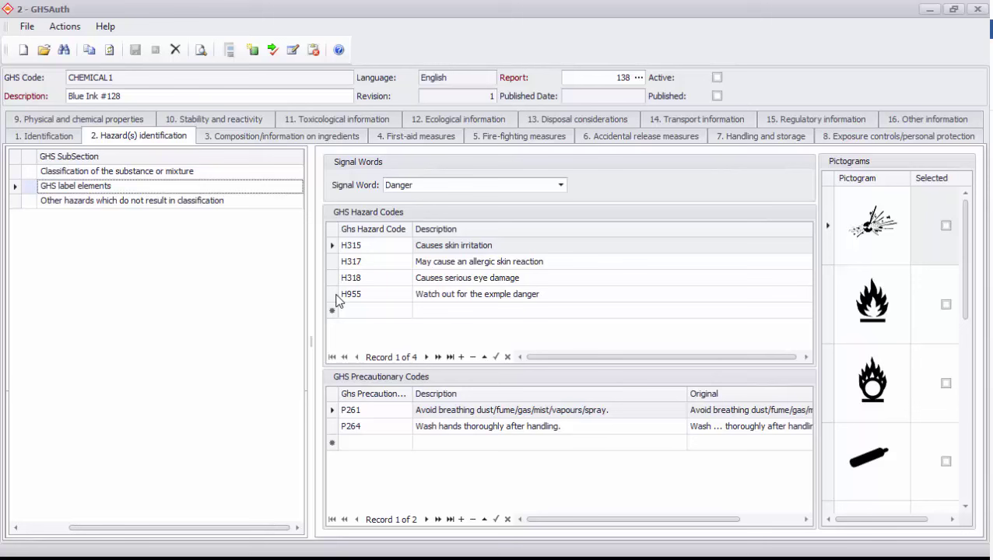
Preview the safety data sheet with the image "mar-kov logo - with contact.png" attached as its logo
click(200, 51)
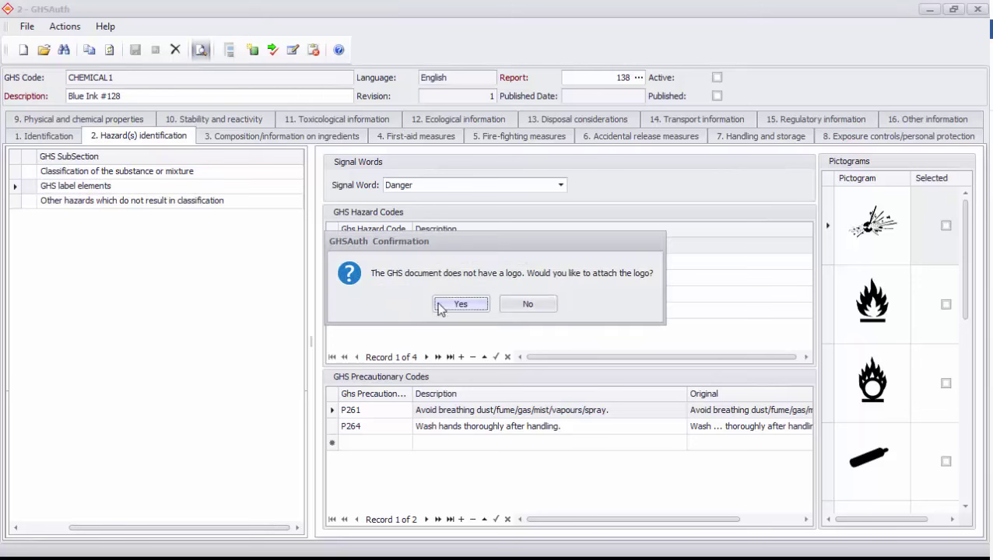
drag(432, 242, 382, 217)
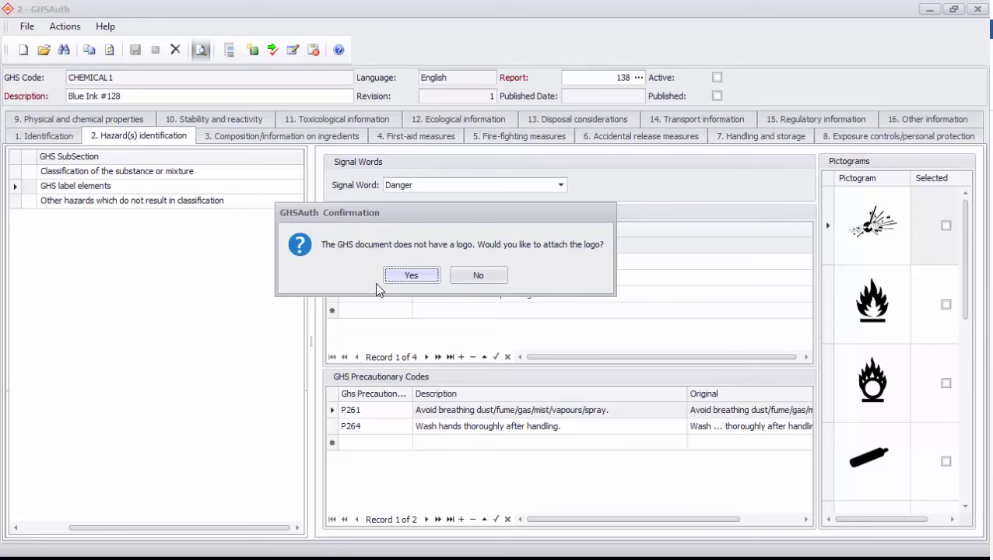
click(413, 276)
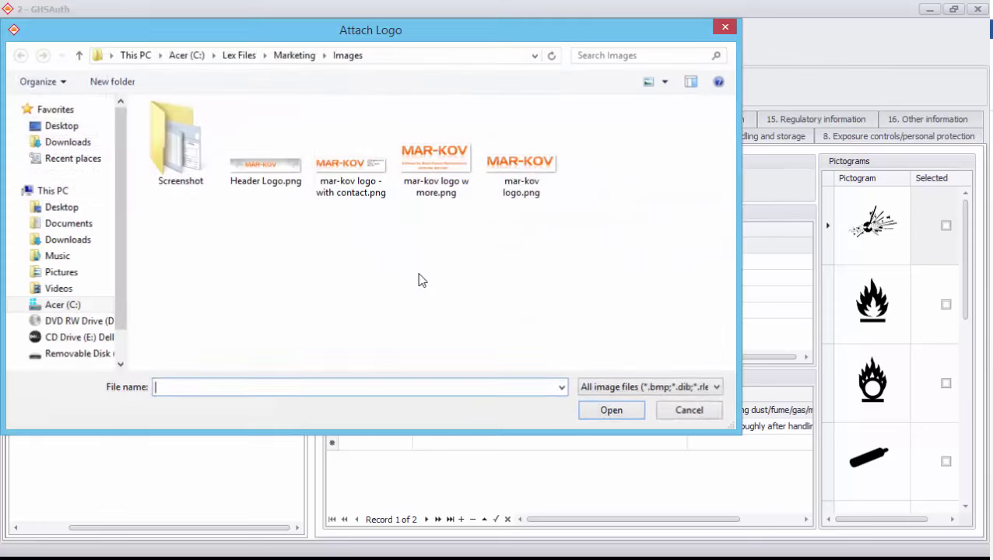
click(350, 162)
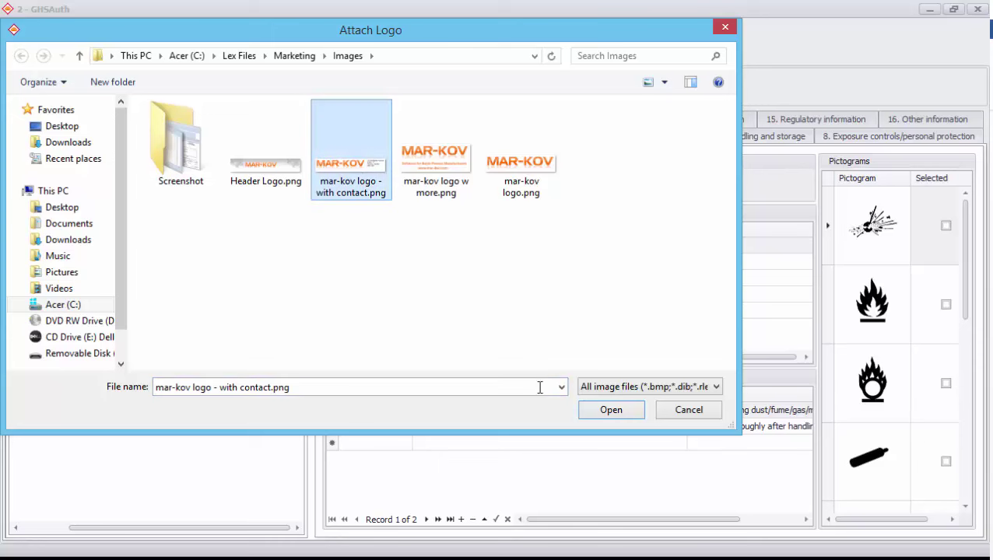
click(611, 410)
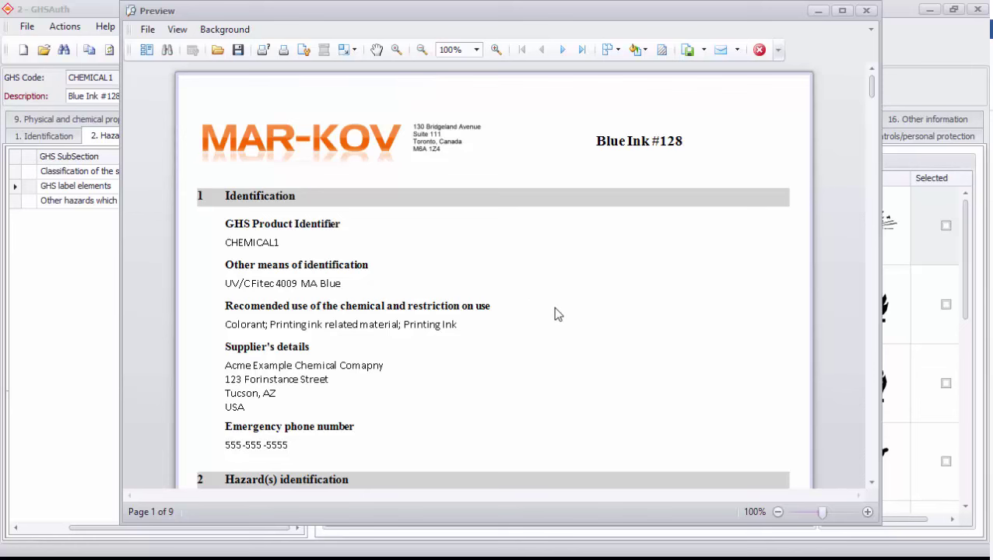
Review the previewed data sheet from the identification section through handling and storage, including label elements, ingredient composition and first-aid measures
scroll(555, 313, down, 3)
scroll(555, 314, down, 1)
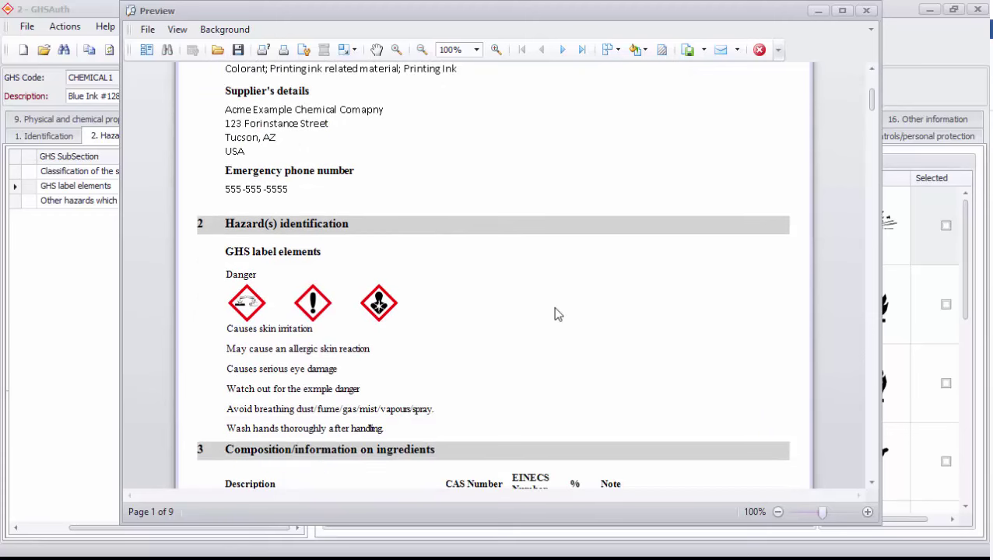
scroll(555, 313, down, 2)
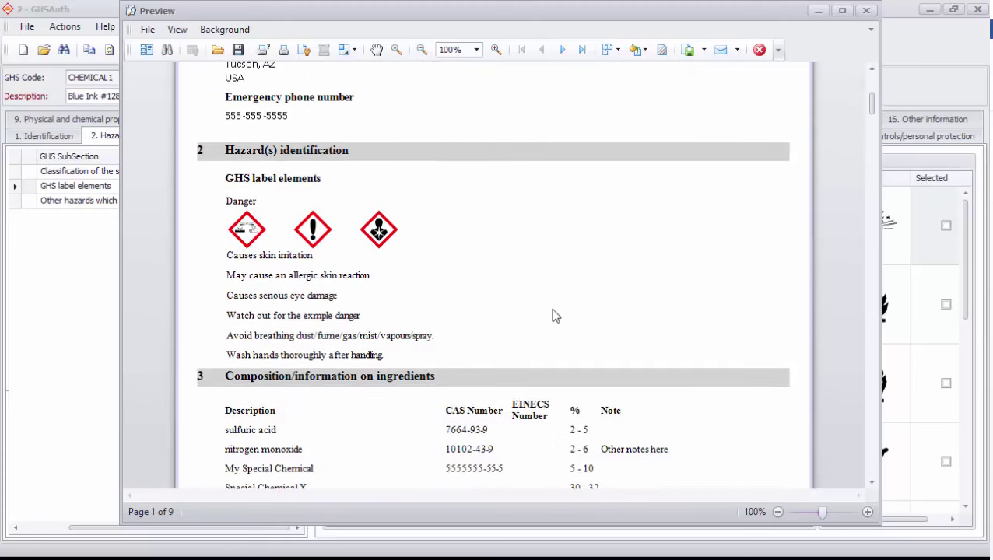
scroll(555, 315, down, 1)
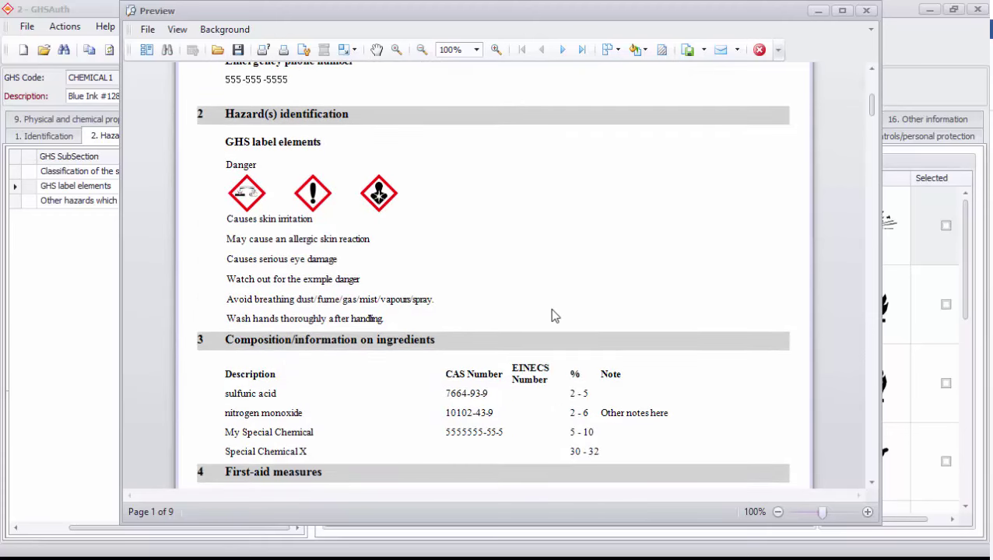
scroll(555, 315, down, 1)
scroll(550, 309, down, 1)
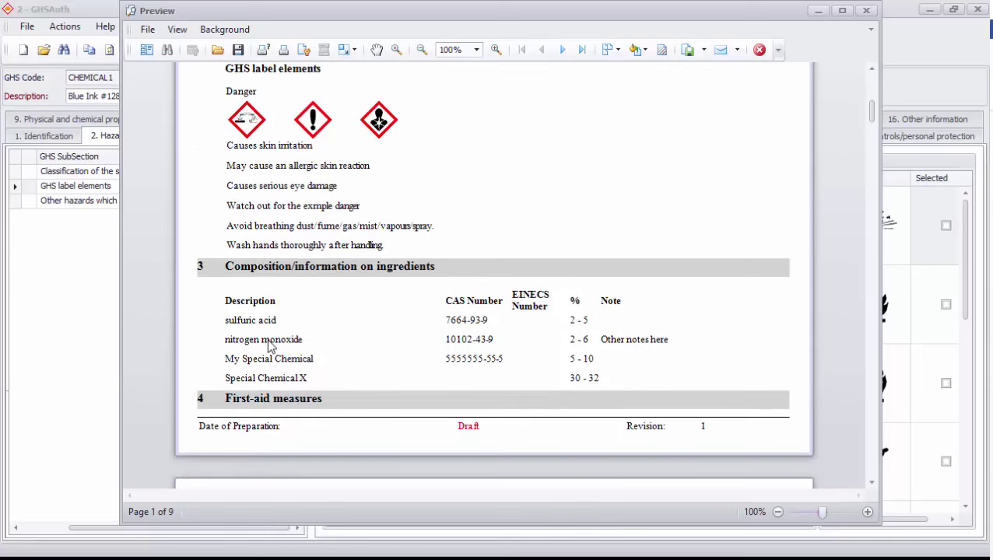
scroll(271, 334, down, 9)
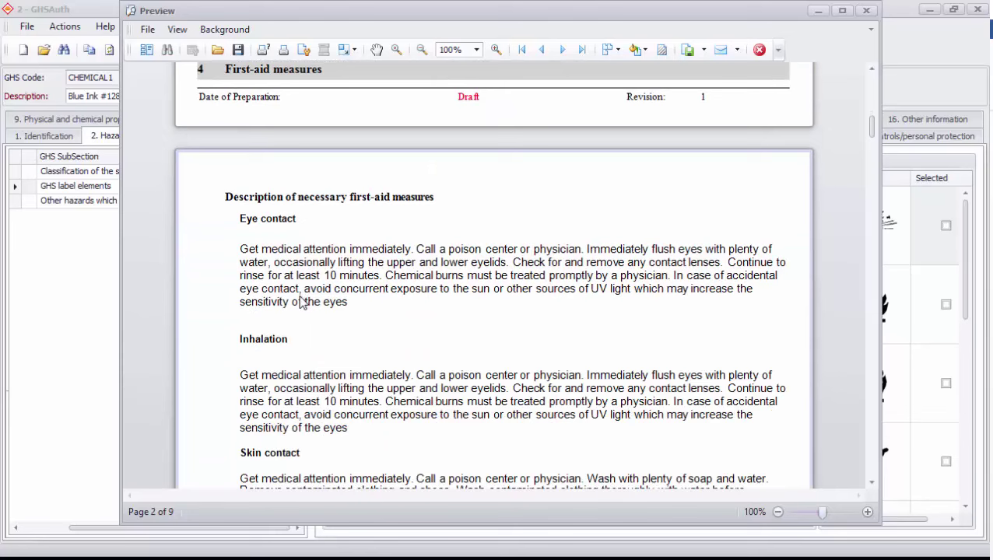
scroll(302, 303, down, 6)
scroll(302, 303, down, 4)
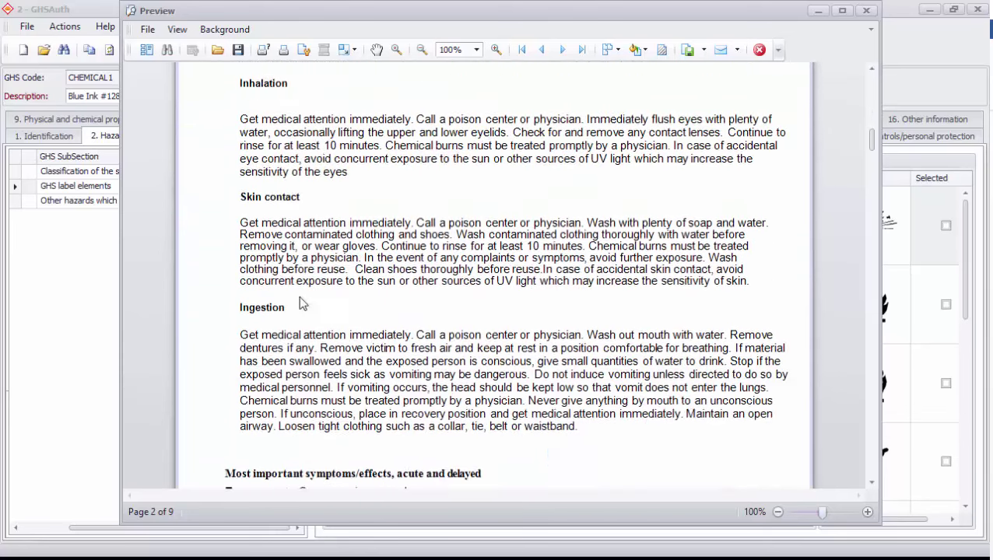
scroll(302, 304, down, 5)
scroll(302, 304, down, 7)
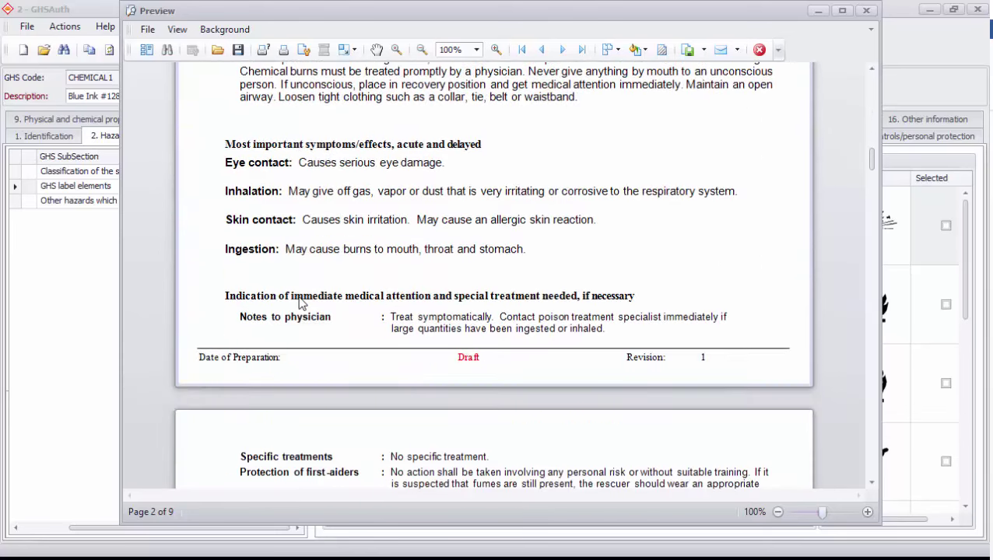
scroll(302, 303, down, 6)
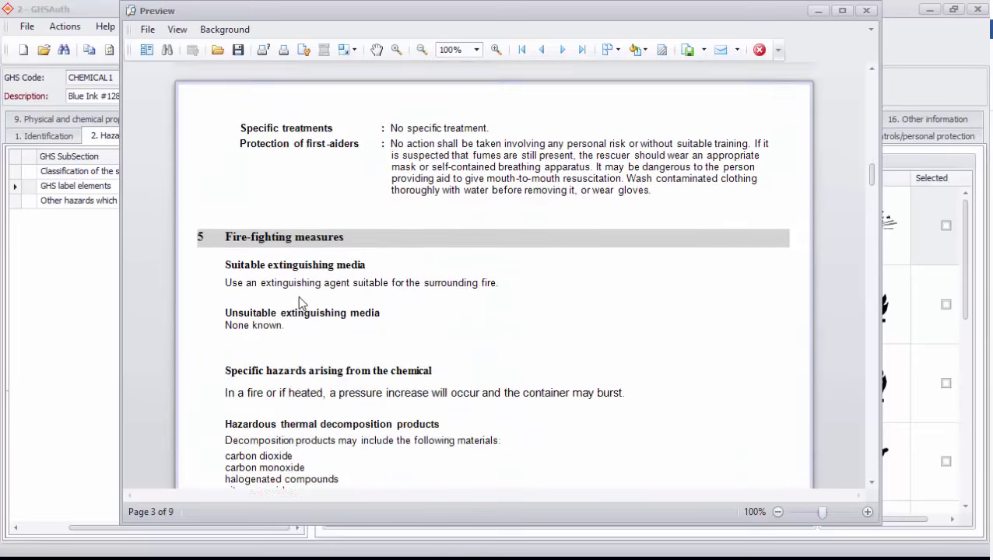
scroll(302, 304, down, 6)
scroll(302, 303, down, 12)
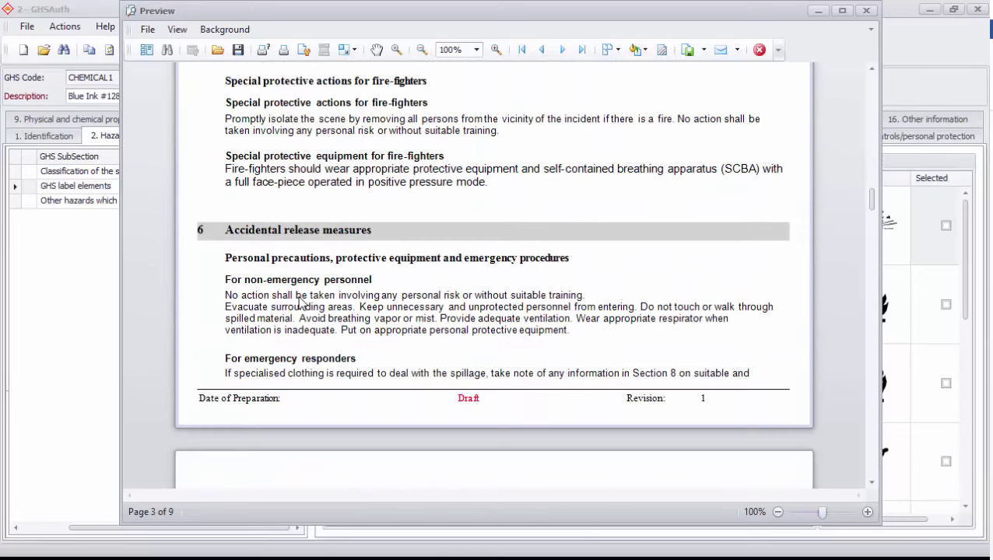
scroll(302, 303, down, 17)
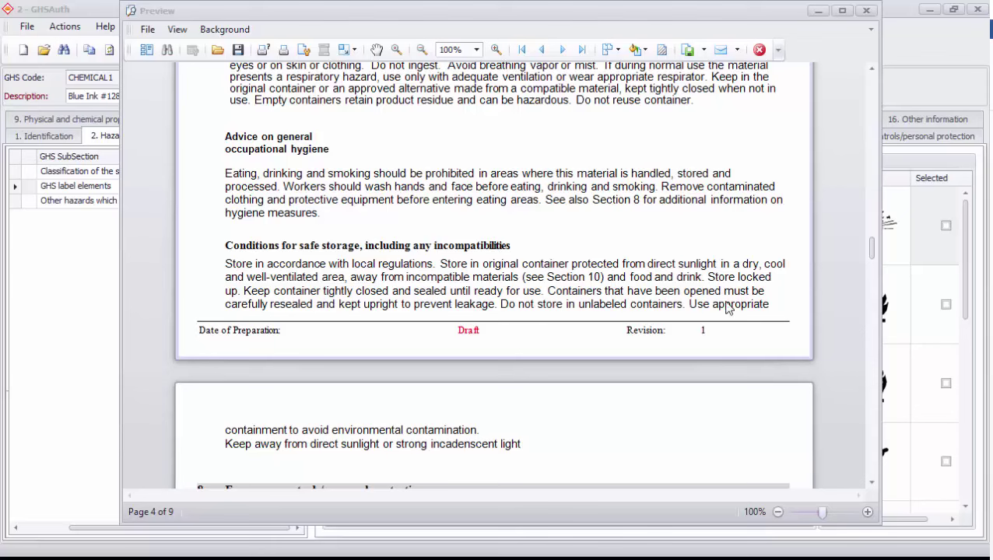
scroll(521, 276, up, 2)
scroll(522, 277, up, 1)
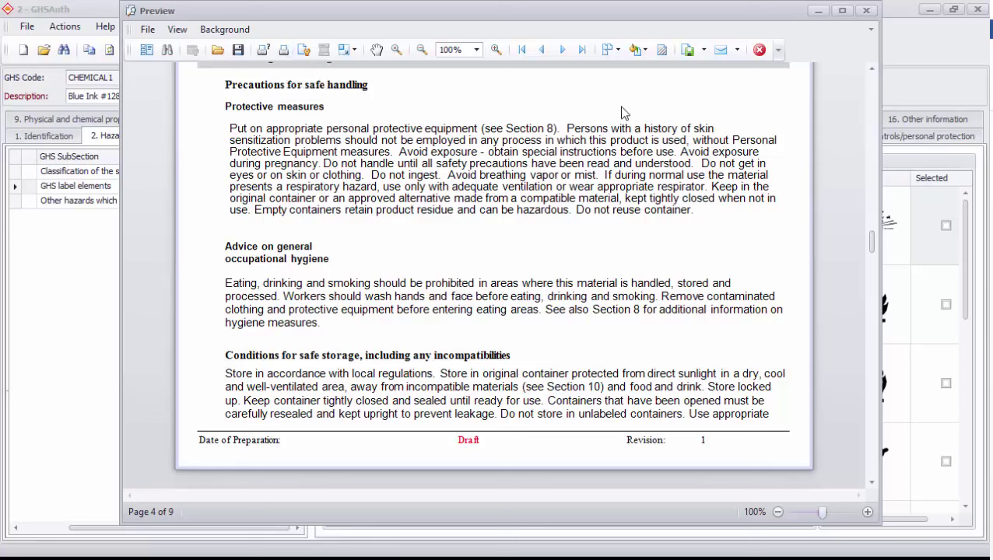
Output the data sheet as a PDF attached to a new e-mail message, then discard the message and close the preview
click(705, 49)
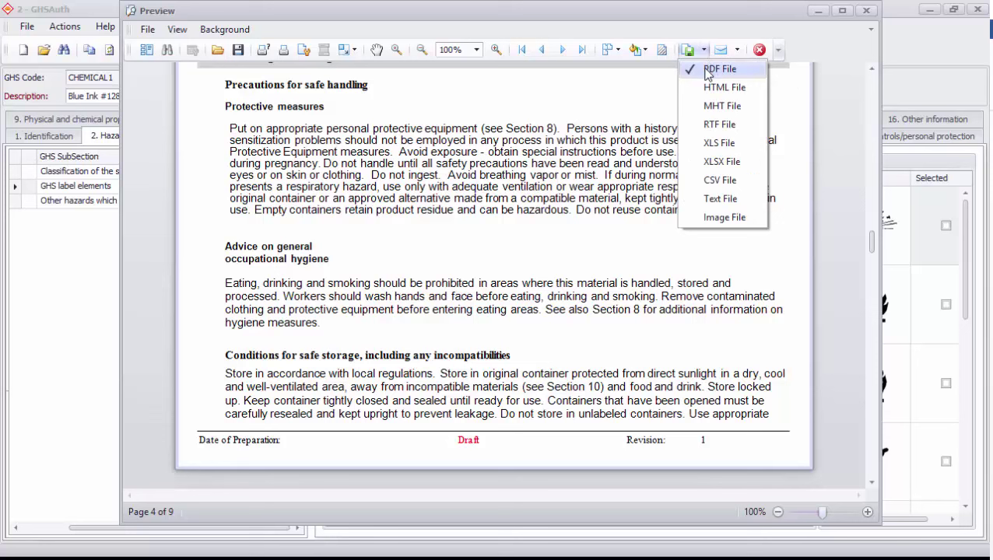
click(709, 70)
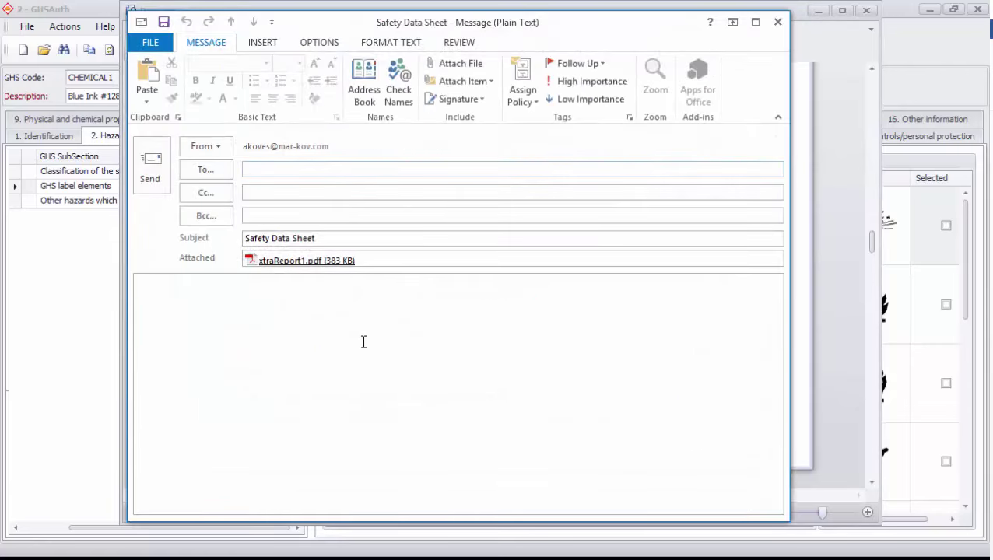
click(263, 262)
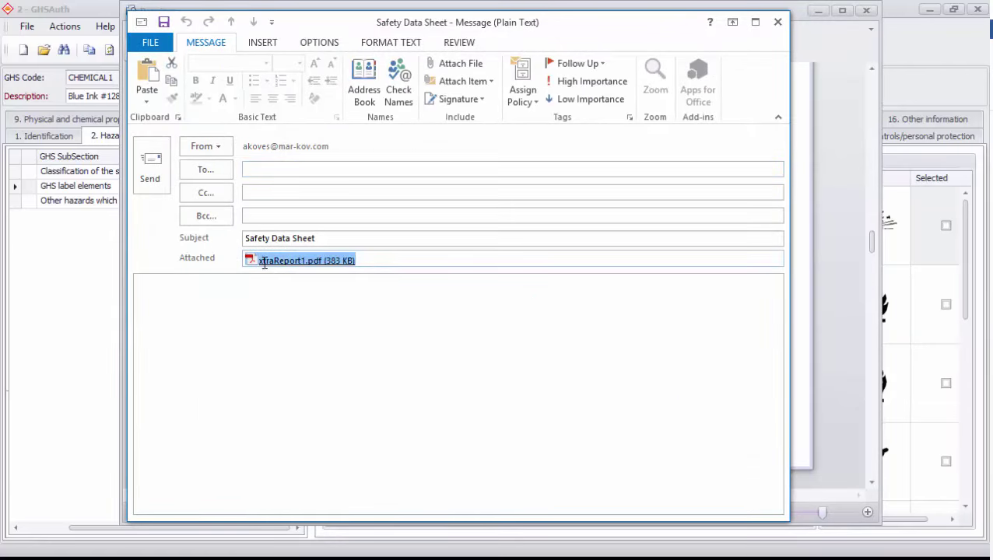
click(288, 332)
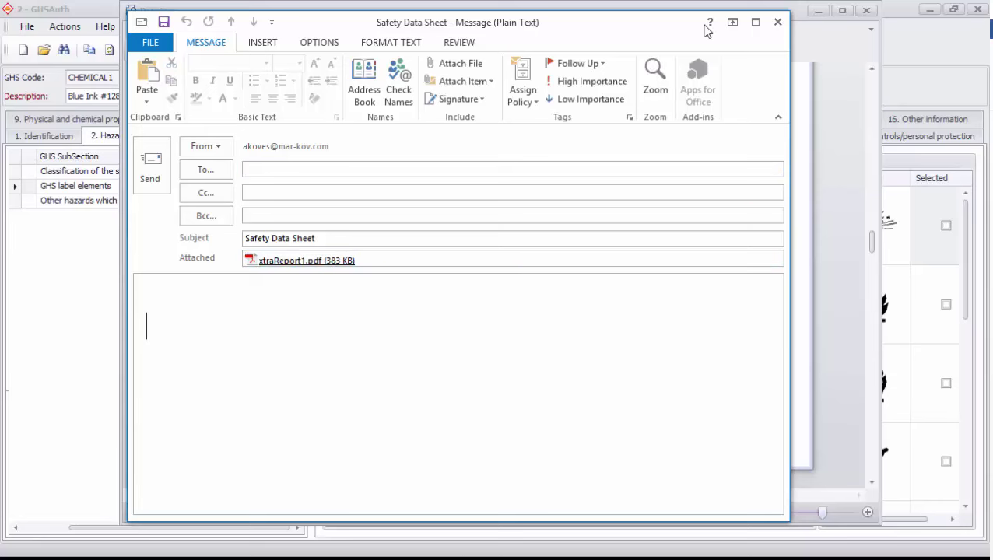
click(776, 21)
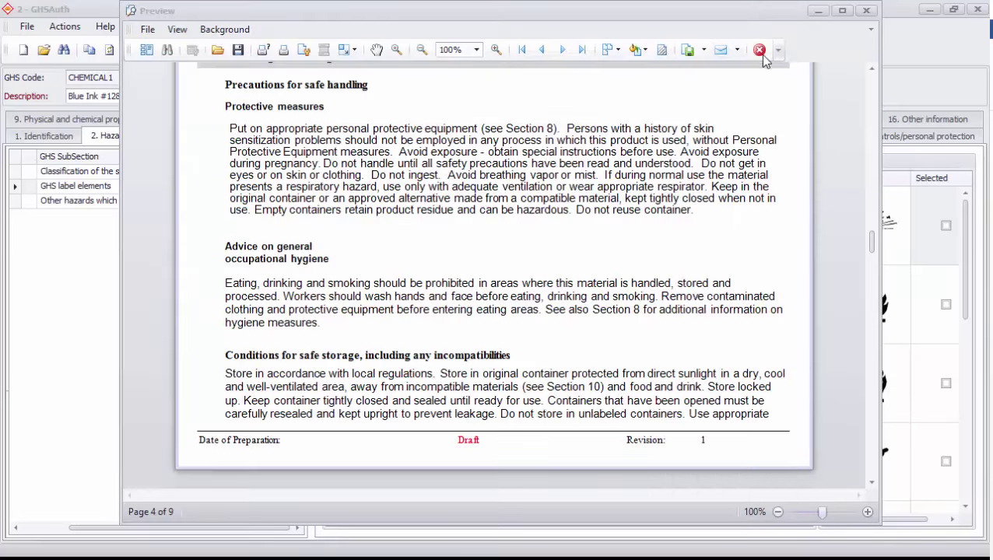
click(759, 51)
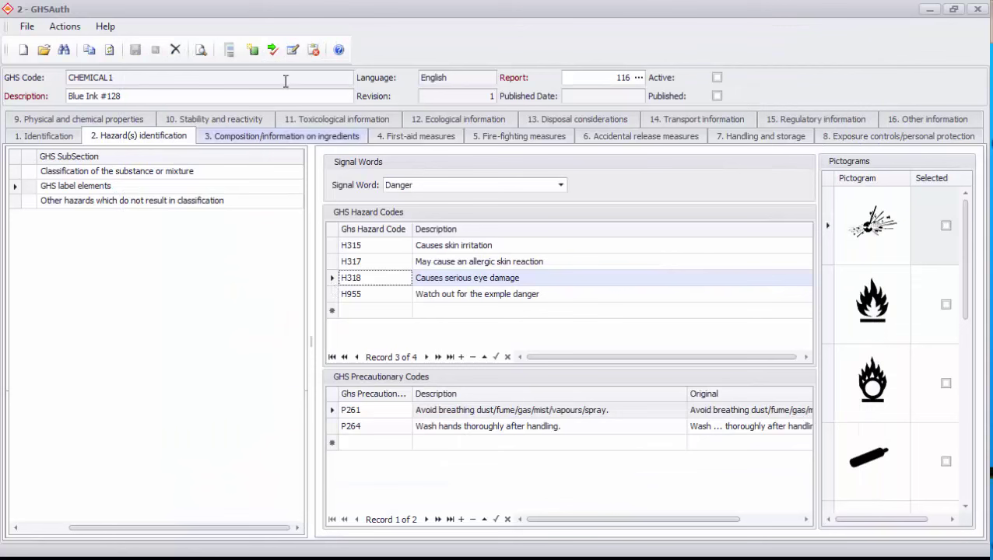
Set up a GHS label for the chemical with 2 copies, quantity 55 and unit gal
click(227, 52)
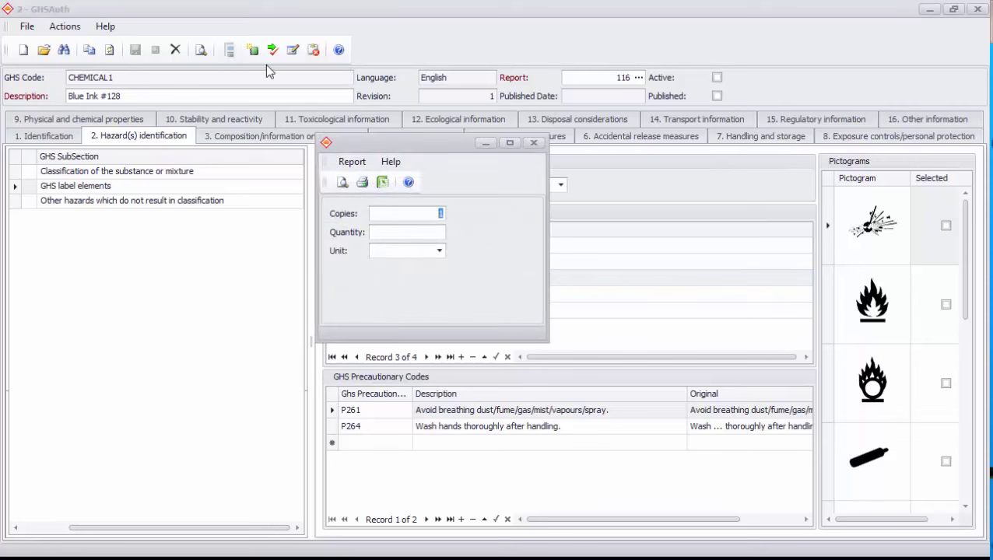
click(420, 212)
key(BackSpace)
text(2)
click(426, 233)
text(55)
click(410, 250)
click(440, 251)
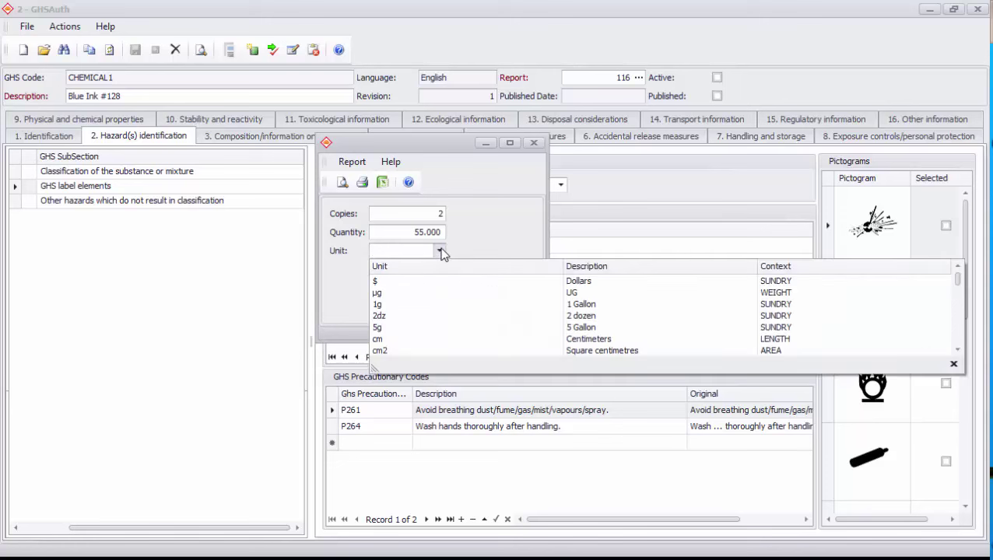
click(392, 255)
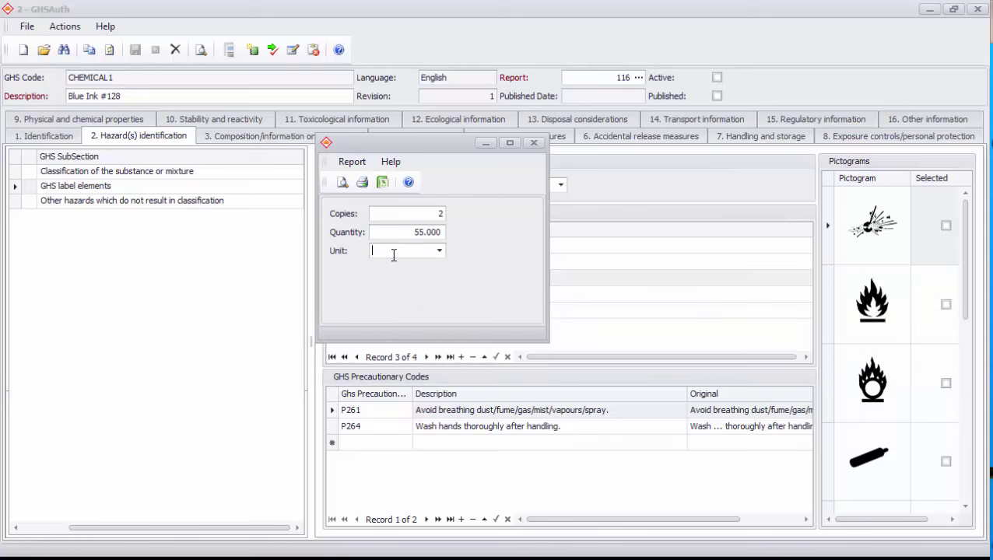
text(gal)
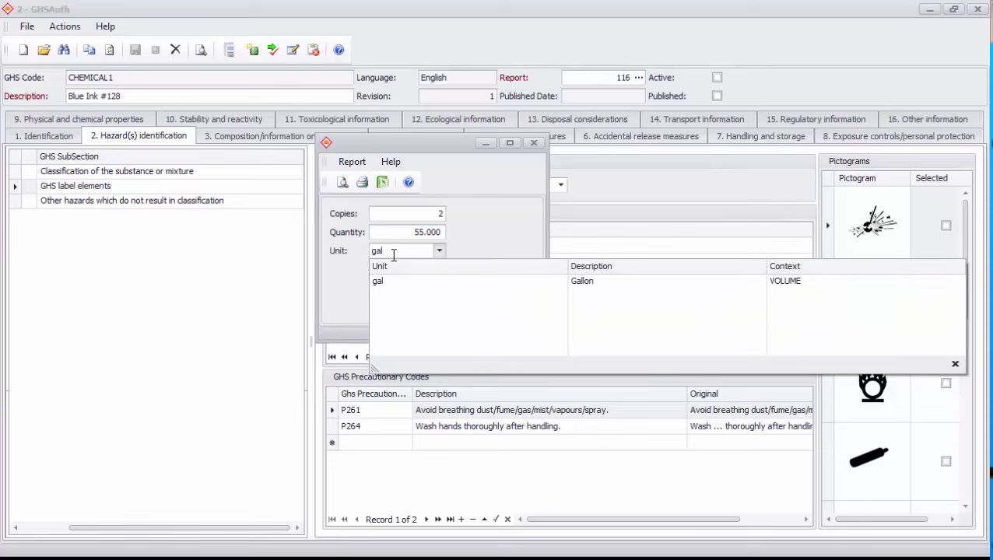
key(Return)
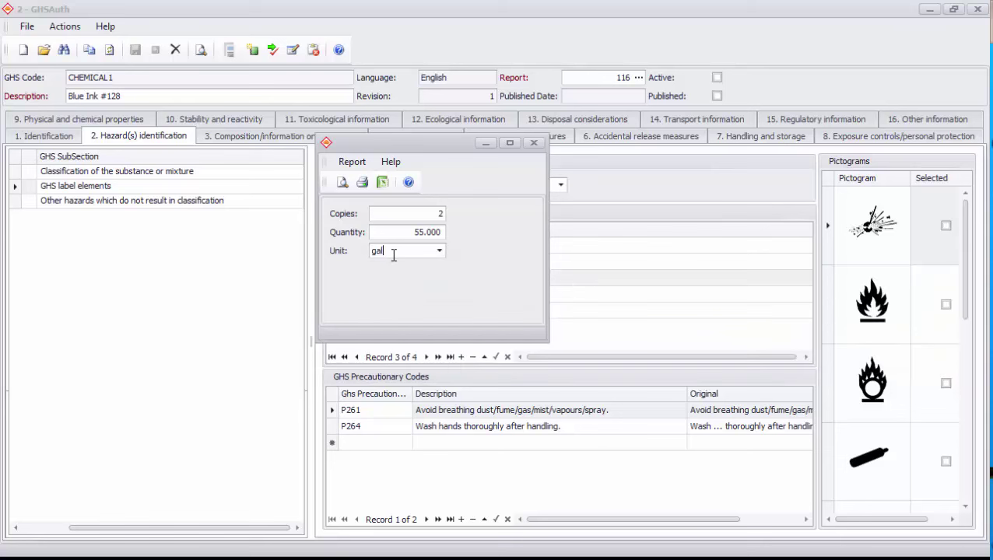
Preview the GHS label, then close the preview and the label settings
click(344, 183)
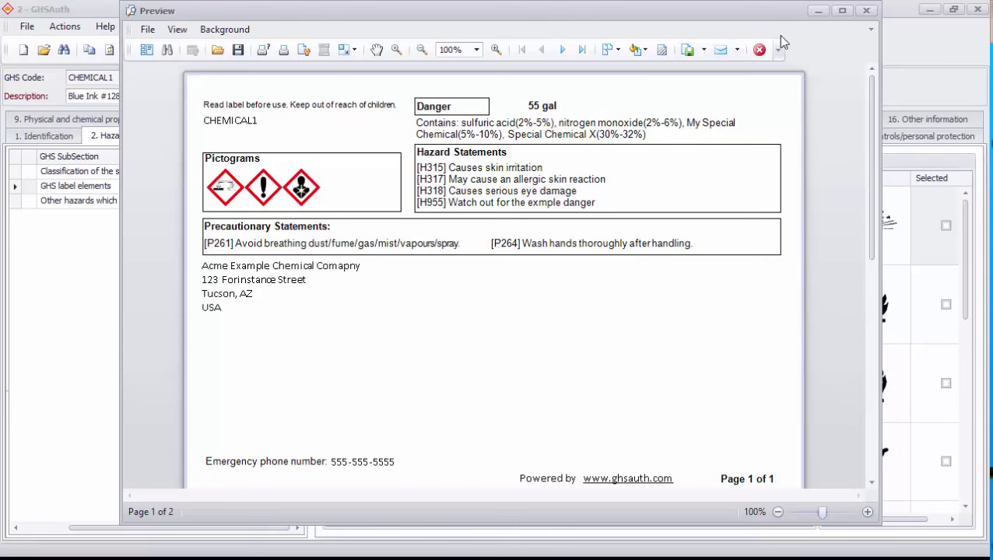
click(759, 49)
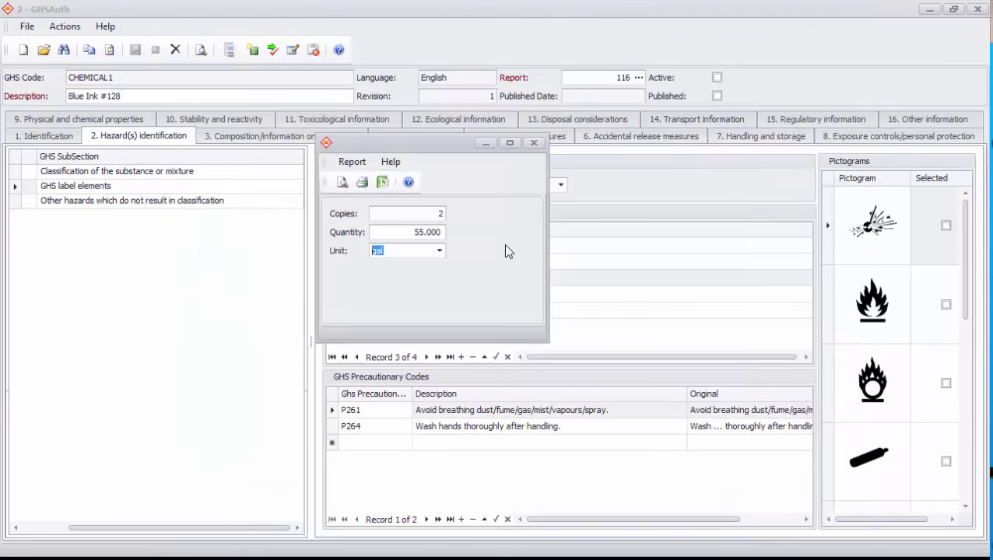
click(532, 145)
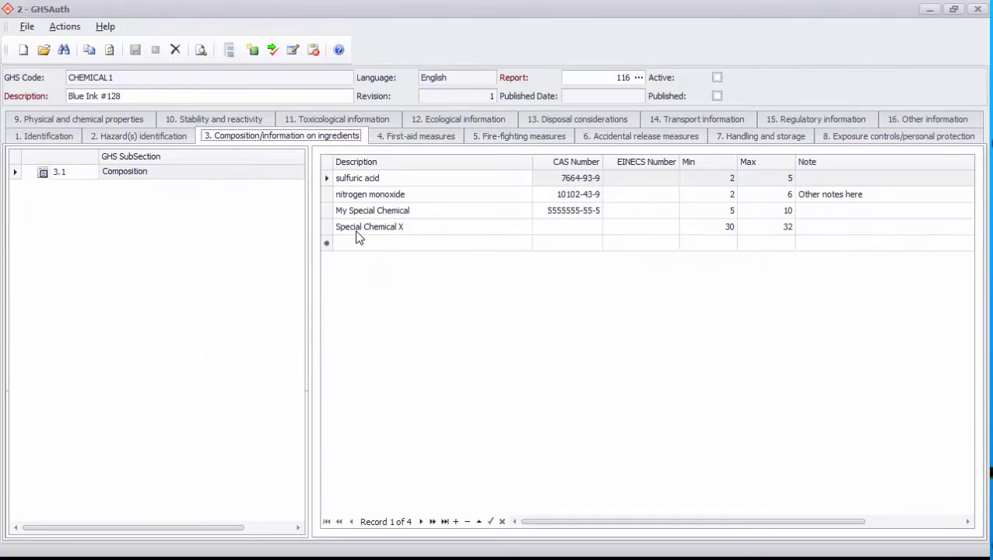
Fill subsection 9.1 Physical and chemical properties by copying the text from the existing GHS document MK-121
click(419, 141)
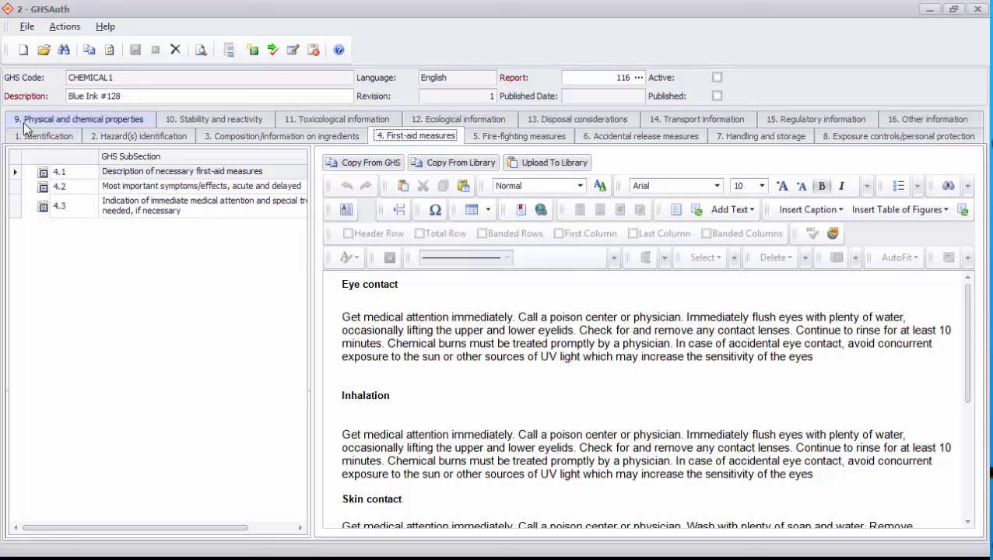
click(80, 122)
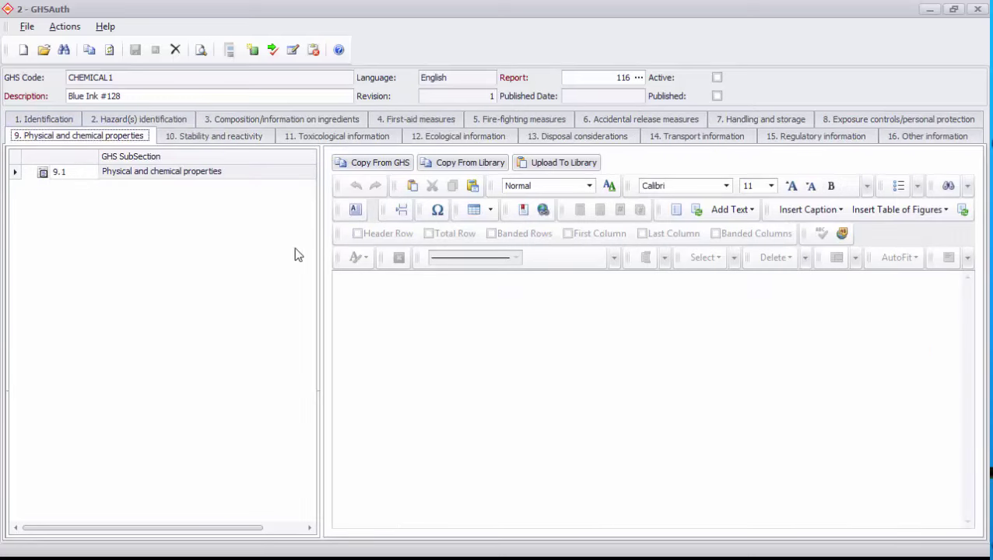
click(366, 176)
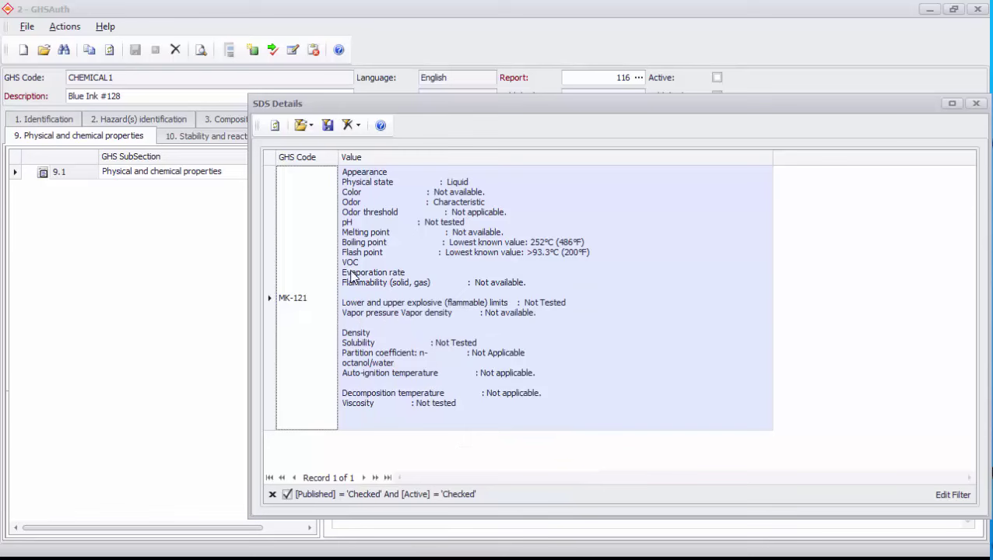
double_click(305, 281)
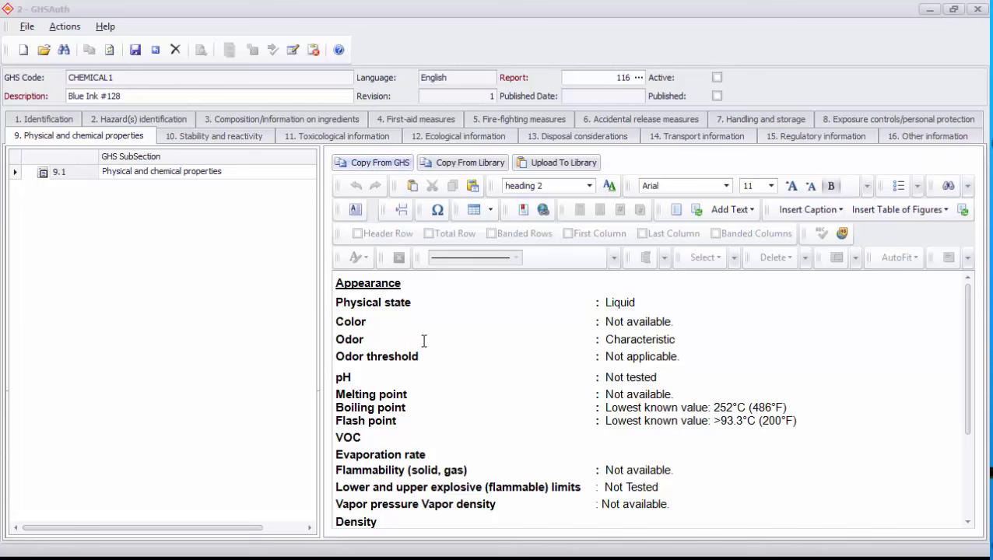
Look up the library entries for subsection 7.1 Precautions for safe handling, widening the Name column
click(752, 118)
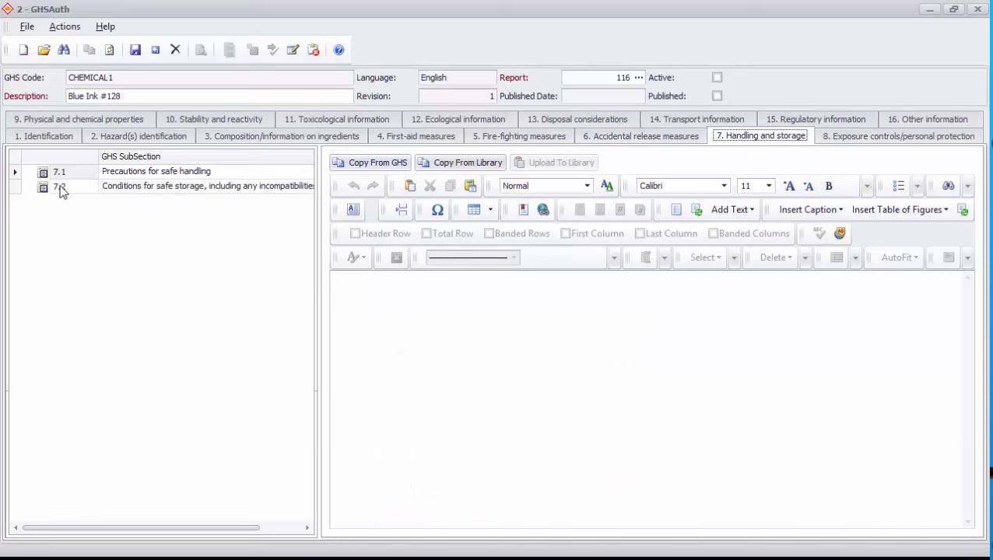
double_click(175, 169)
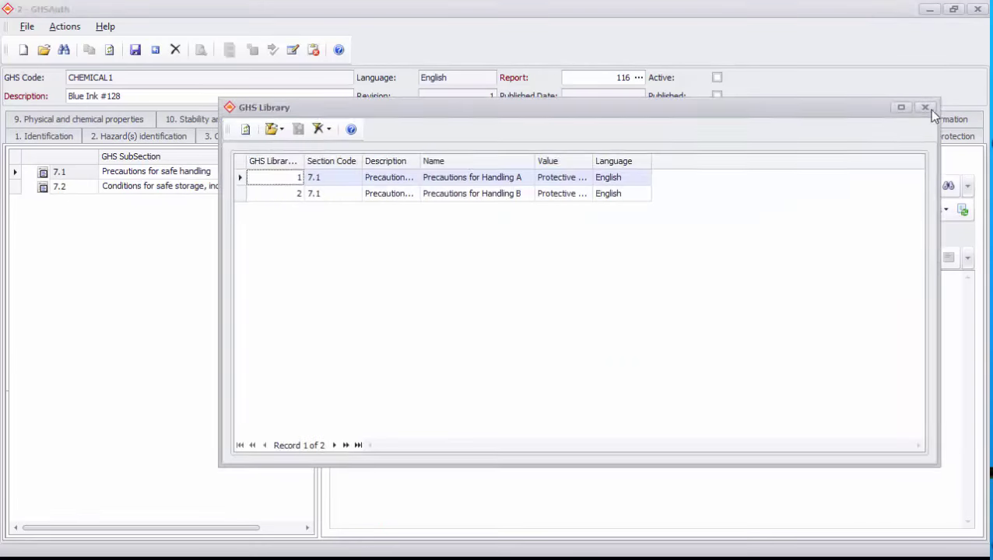
click(925, 108)
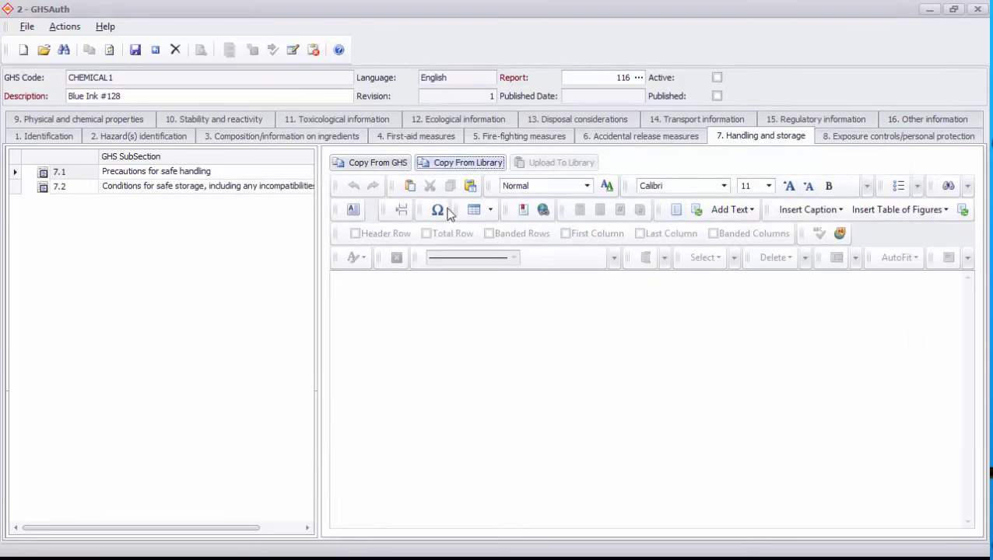
click(453, 165)
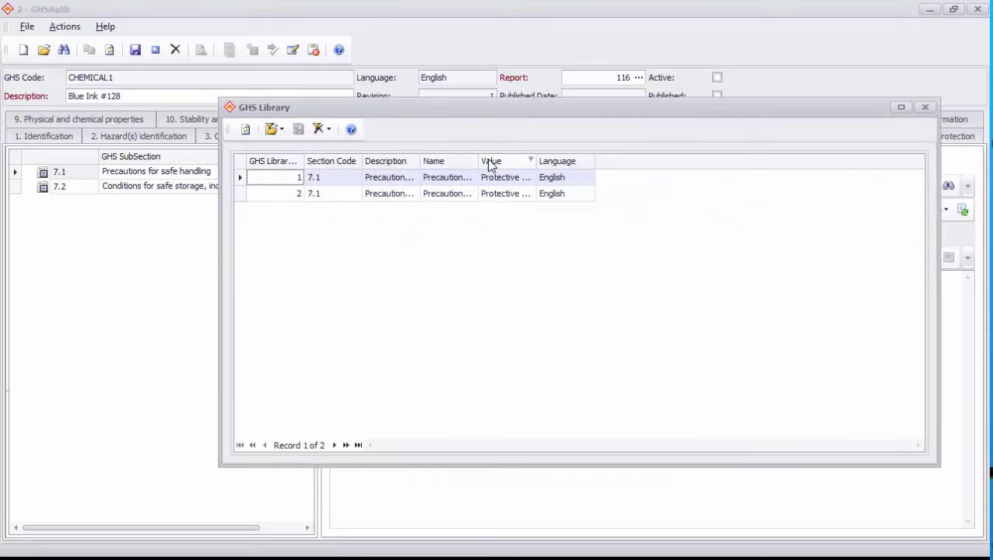
drag(478, 162, 537, 162)
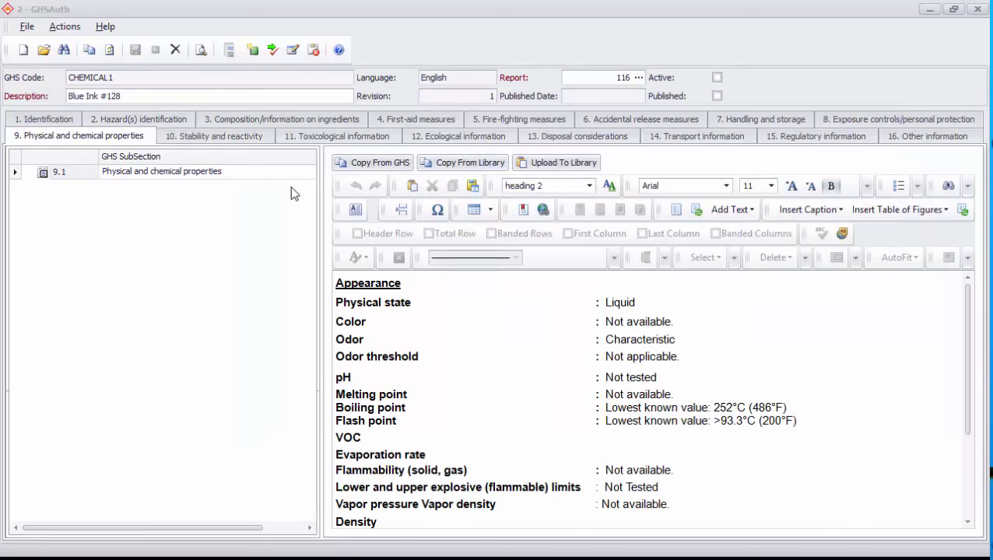
Upload the text of subsection 11.1 Toxicological (health) effects to the library as "Toxicological Effects Variant A" and save the entry
click(319, 138)
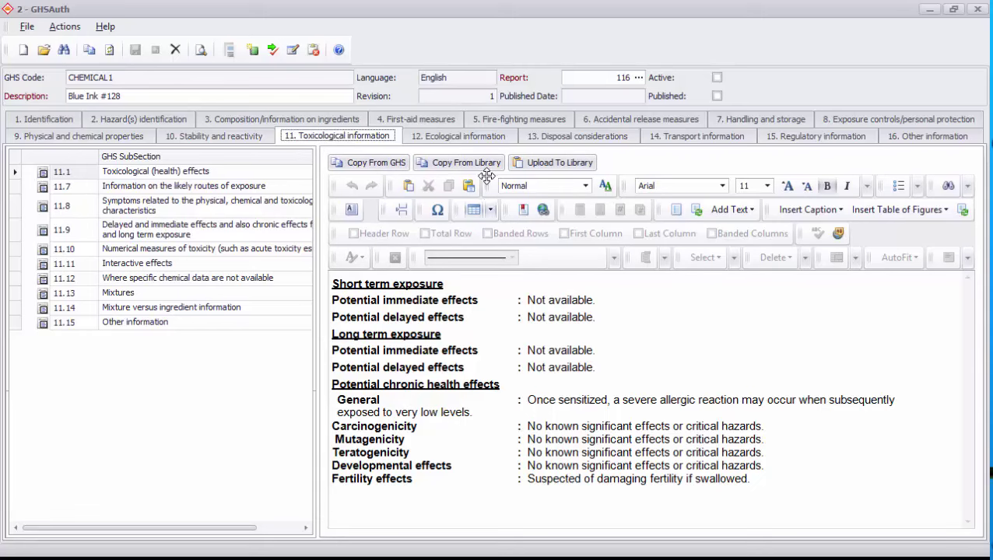
click(562, 166)
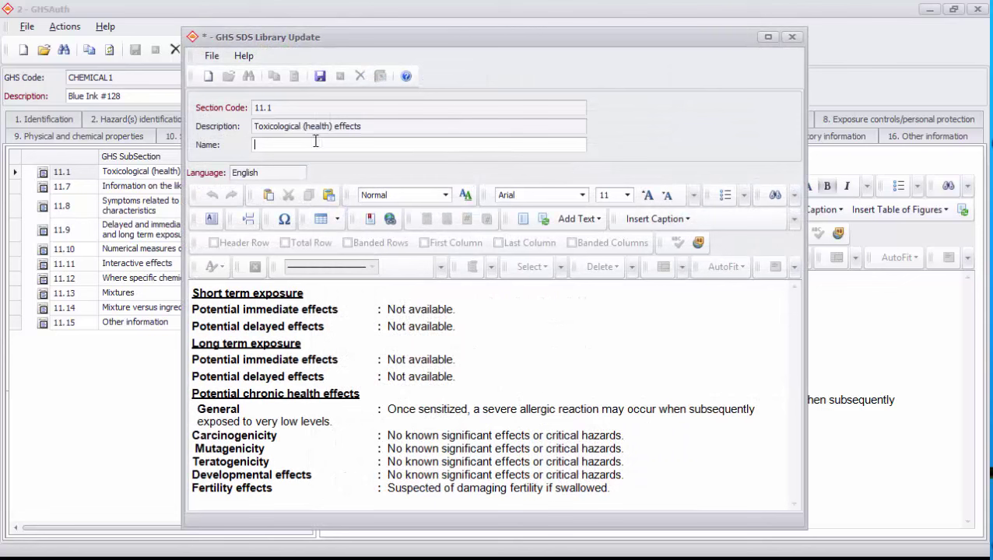
drag(394, 126, 277, 141)
click(280, 150)
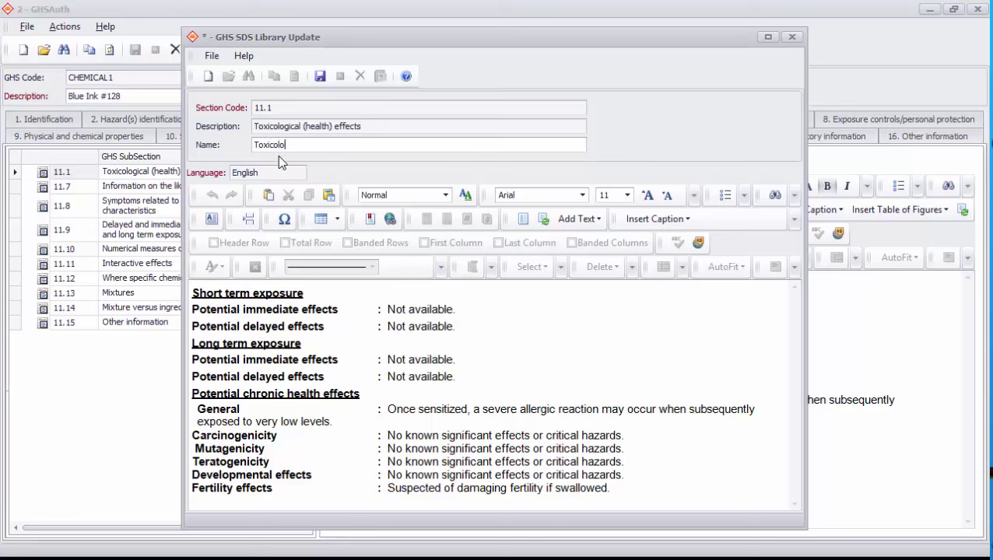
text(Toxicological Effects Variant A)
key(ctrl+s)
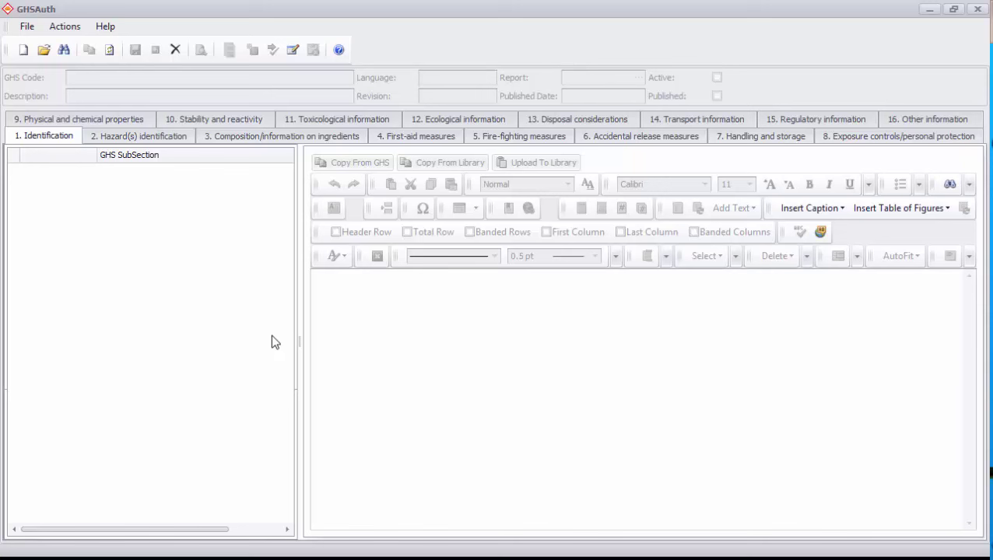
Find and open the CHEMICAL1 data sheet, then duplicate it under GHS code CHEMICAL5, revision 1, in English
click(64, 49)
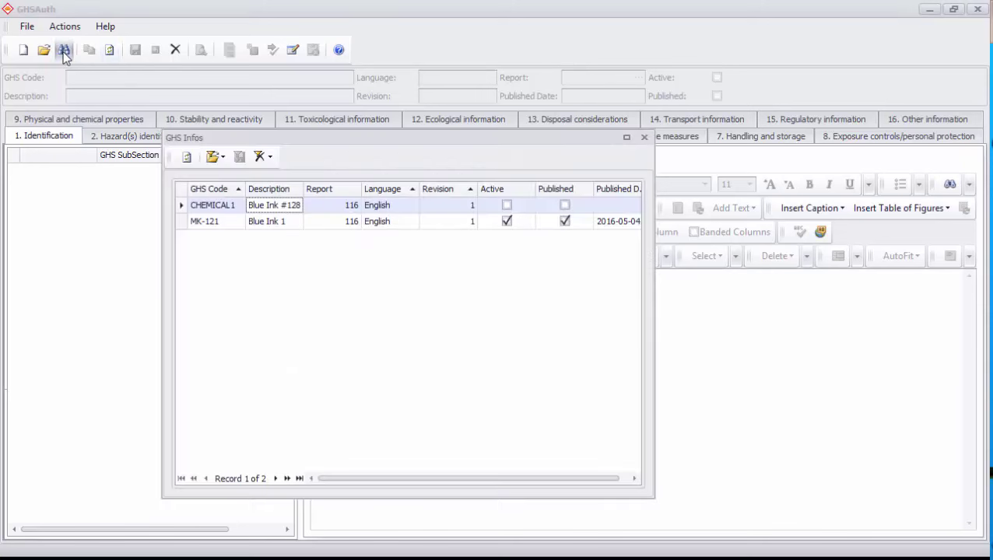
double_click(226, 211)
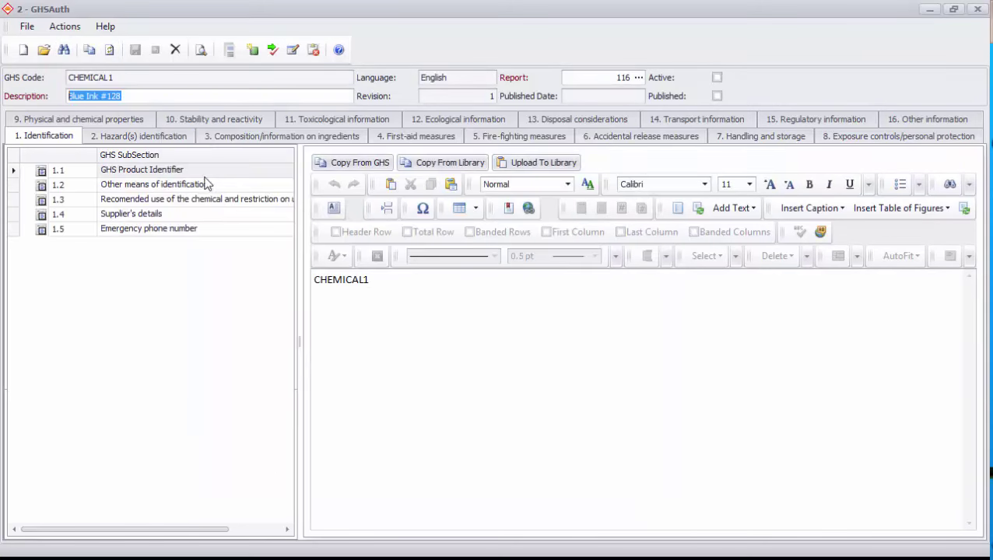
click(90, 51)
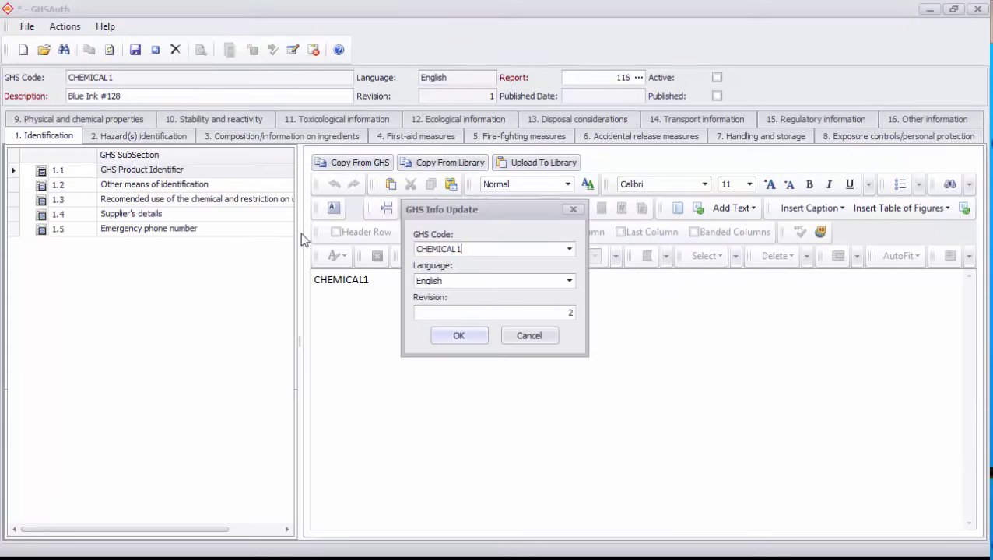
key(ctrl+a)
key(BackSpace)
key(Return)
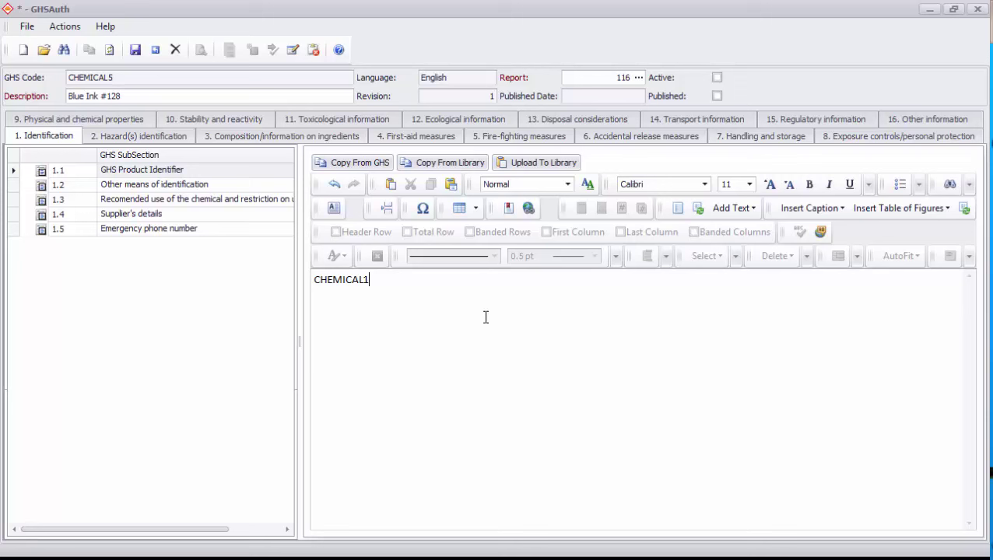
Change the copy's product identifier text to CHEMICAL5 and its description to RED Ink #121, then save it
text(5)
double_click(70, 96)
text(RED)
click(130, 96)
key(BackSpace)
text(1)
key(ctrl+s)
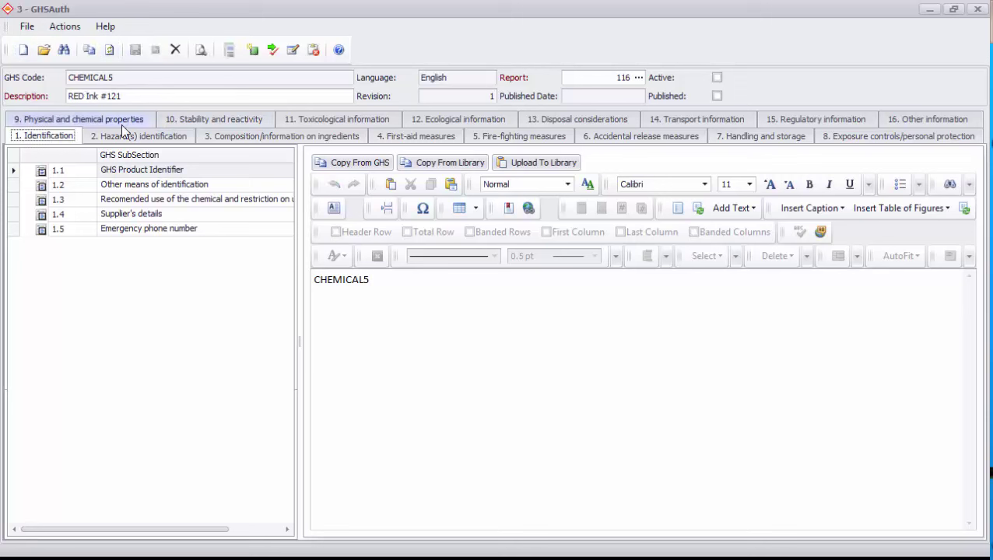
Show section 4 First-aid measures of CHEMICAL5 and publish the data sheet
click(427, 138)
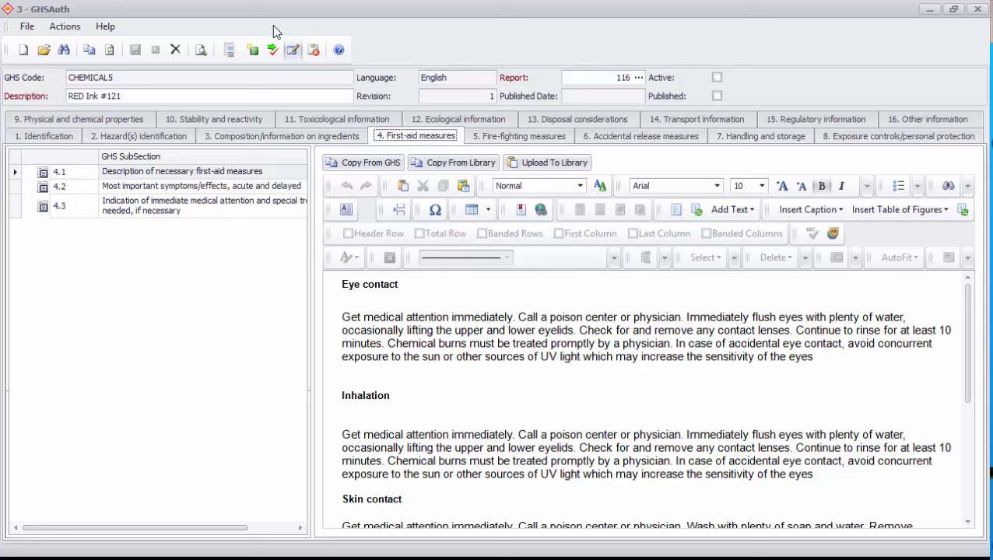
click(271, 51)
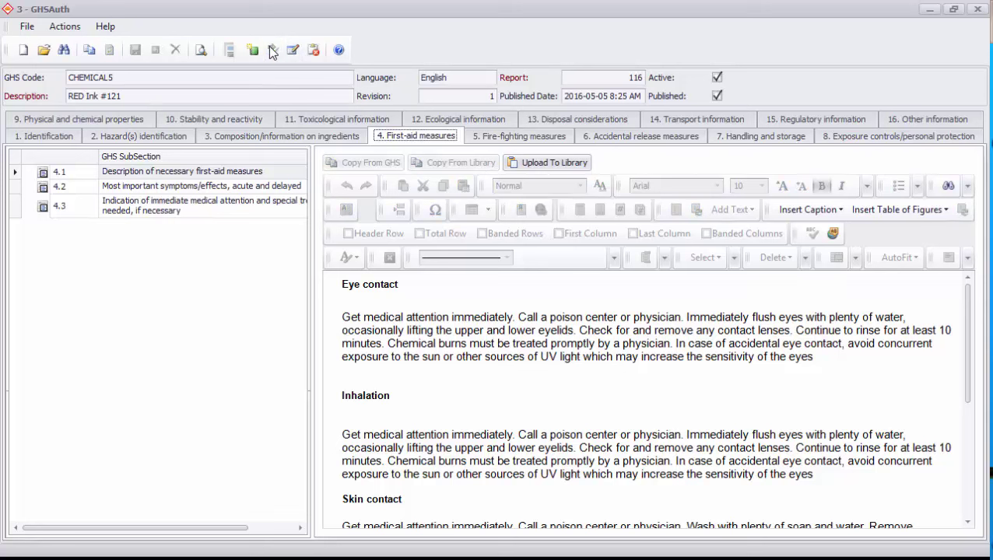
Check whether the published sheet's first-aid text, GHS code and revision can still be edited
click(402, 317)
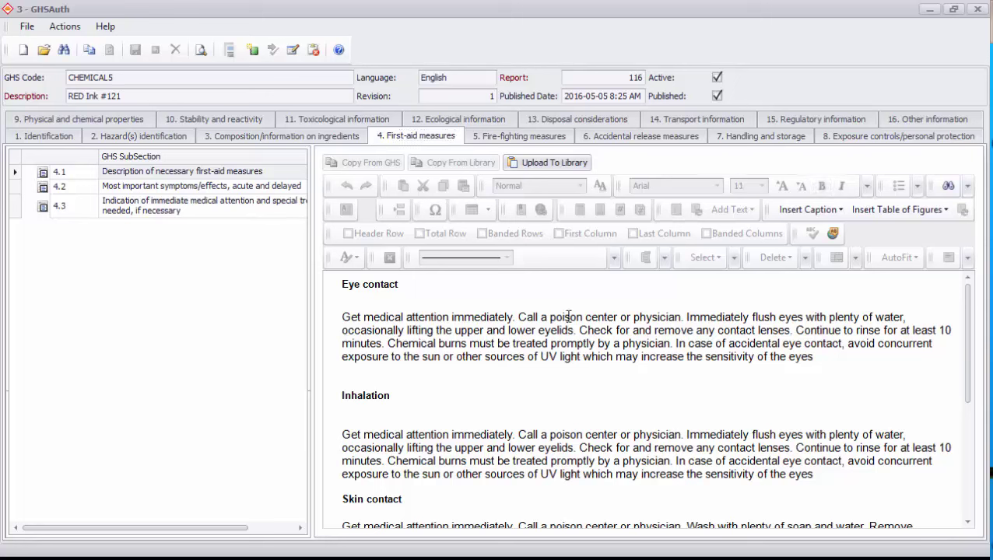
drag(532, 316, 535, 359)
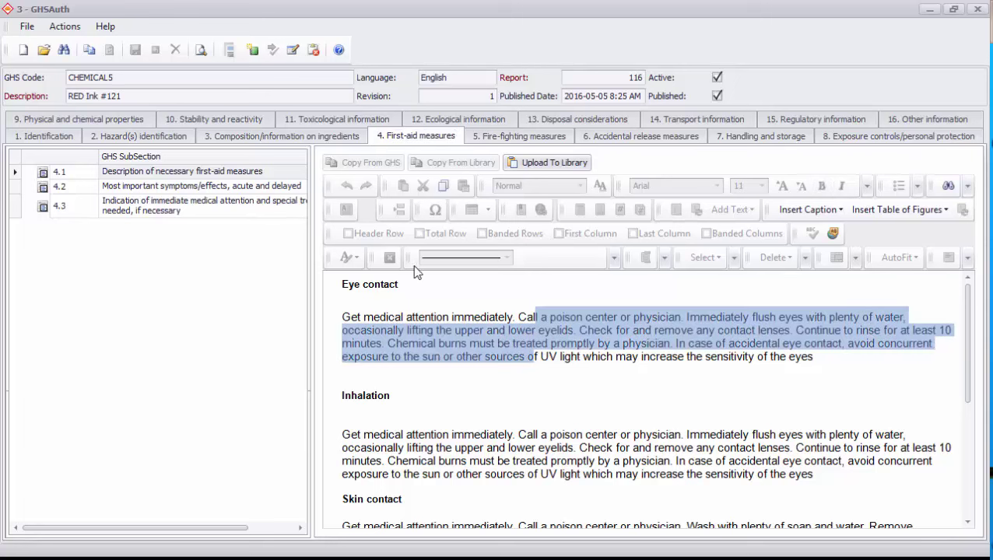
click(394, 305)
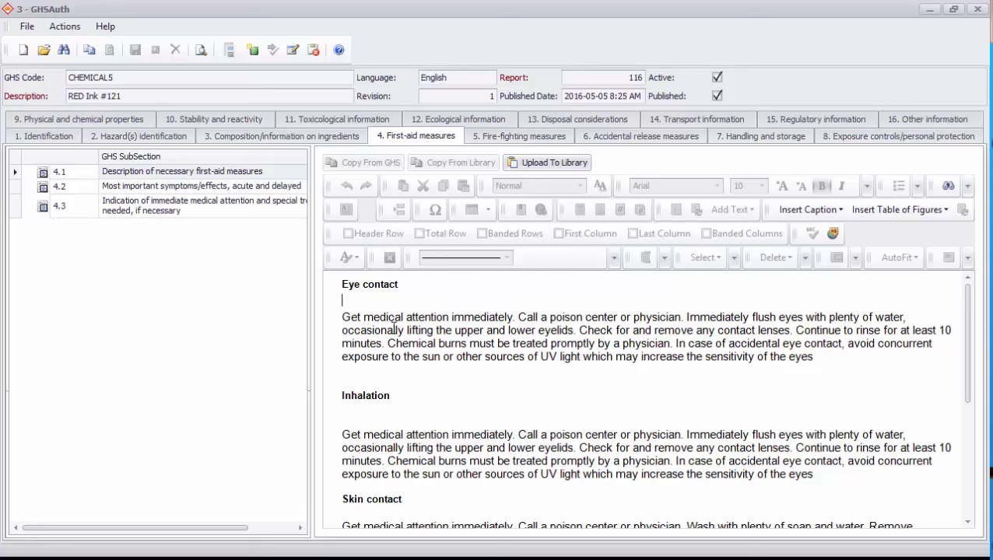
double_click(133, 77)
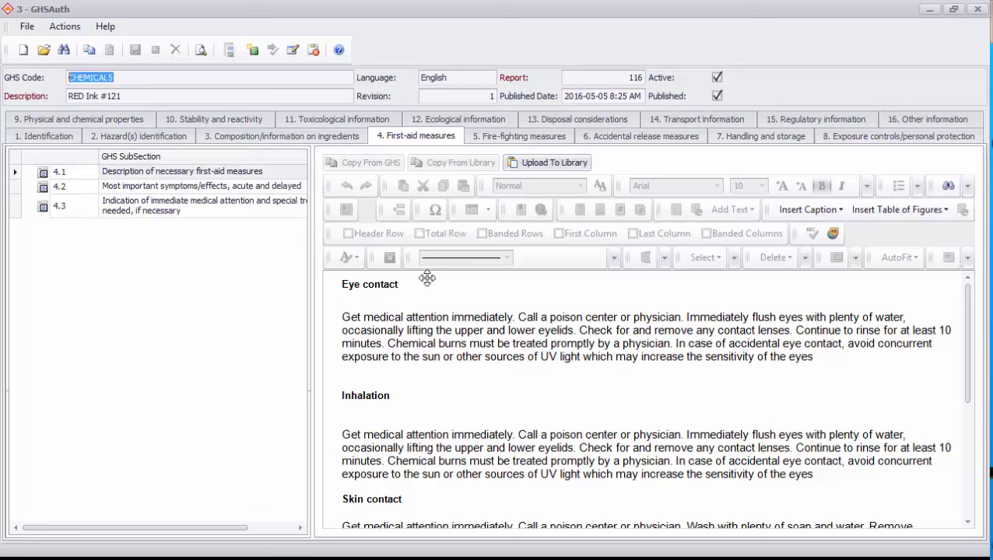
click(441, 343)
click(490, 96)
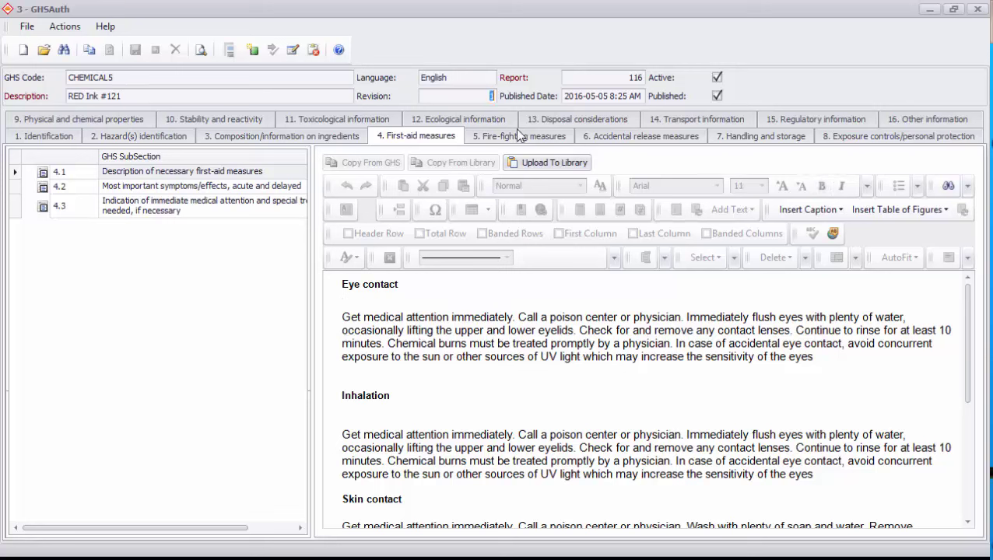
click(419, 365)
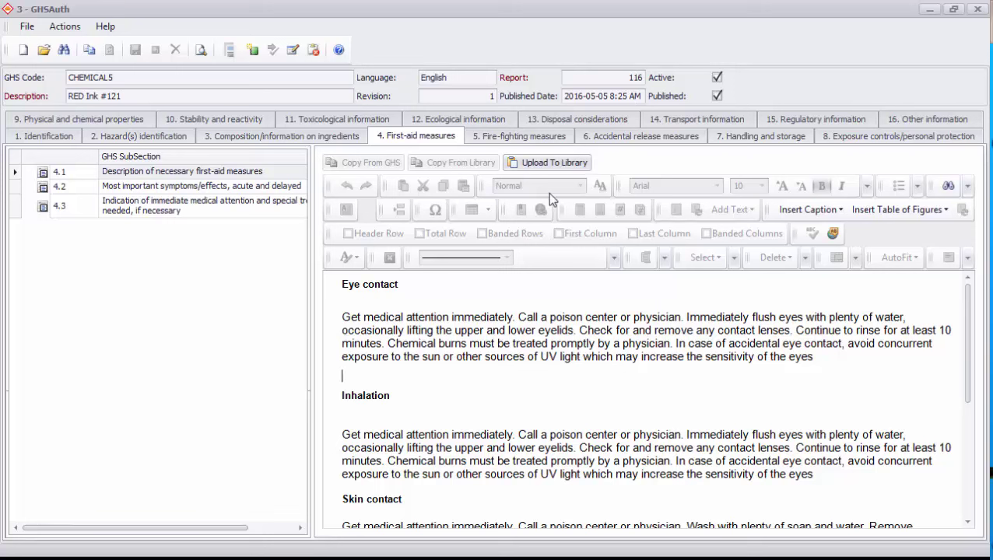
click(445, 319)
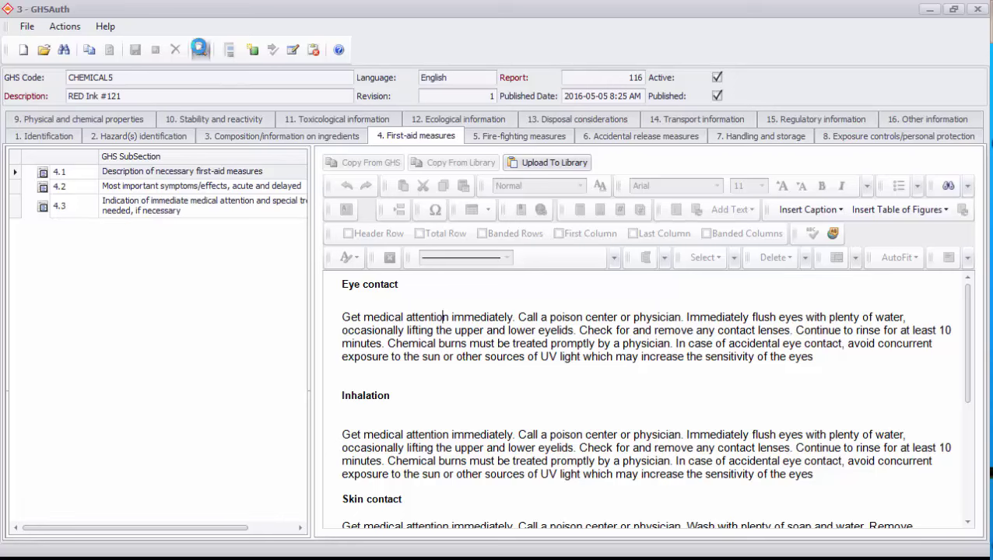
Preview the published CHEMICAL5 data sheet through the start of its first-aid measures, then close the preview
click(201, 49)
scroll(339, 118, down, 15)
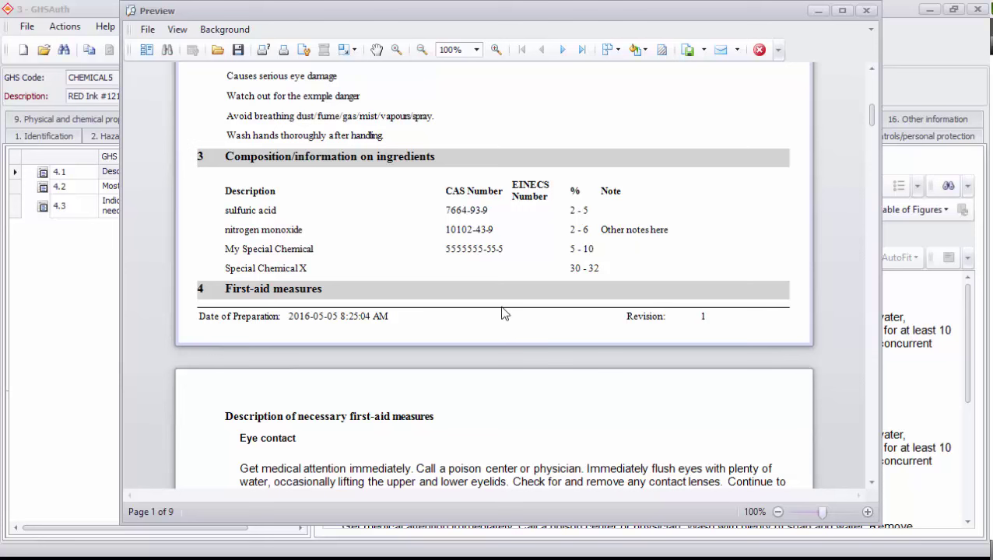
click(757, 50)
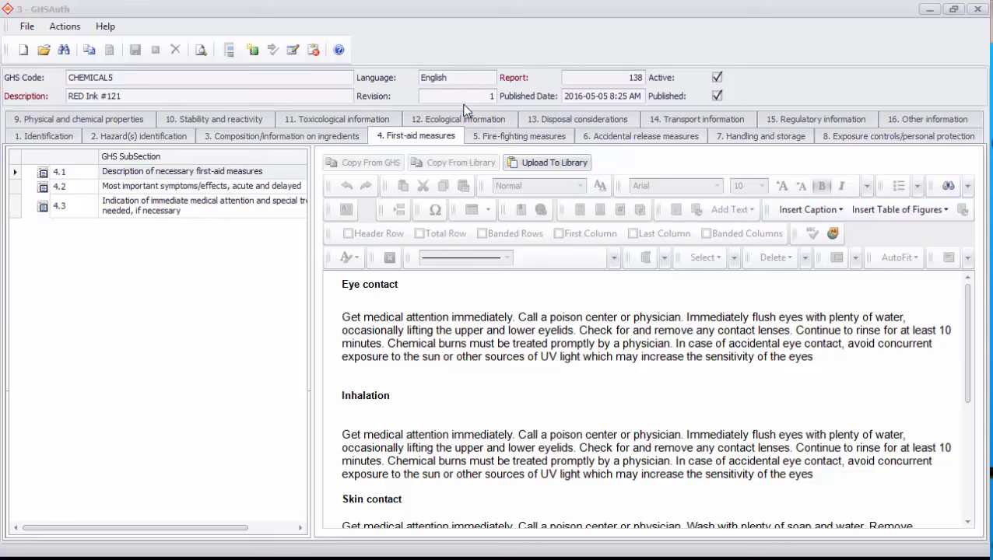
Duplicate the published CHEMICAL5 data sheet in English as revision 2, save it, and check its revision field
click(490, 96)
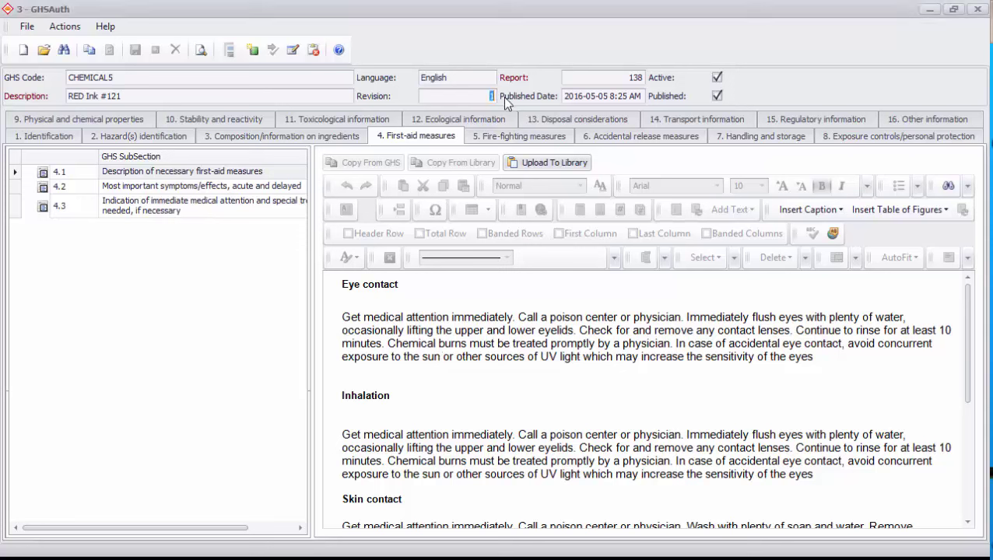
click(453, 97)
click(88, 51)
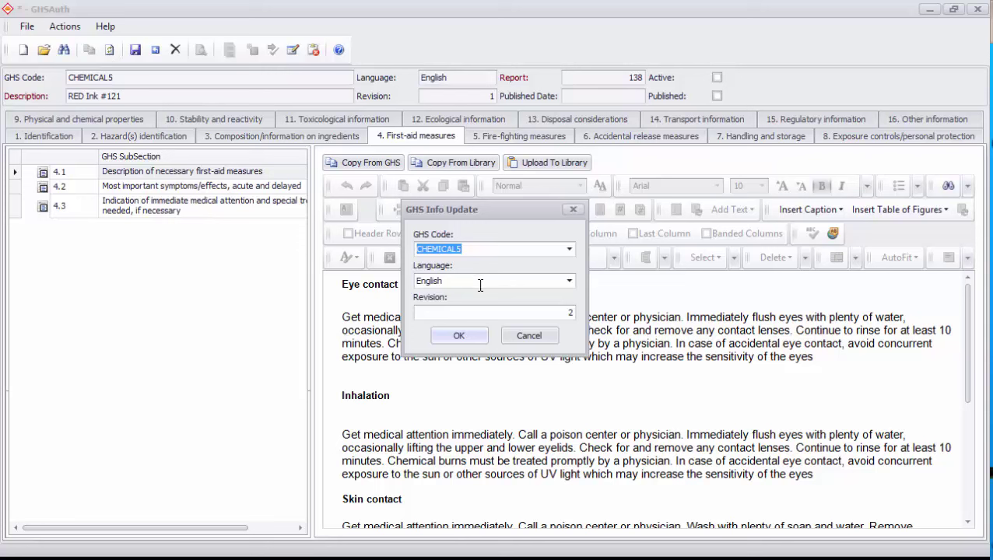
click(480, 314)
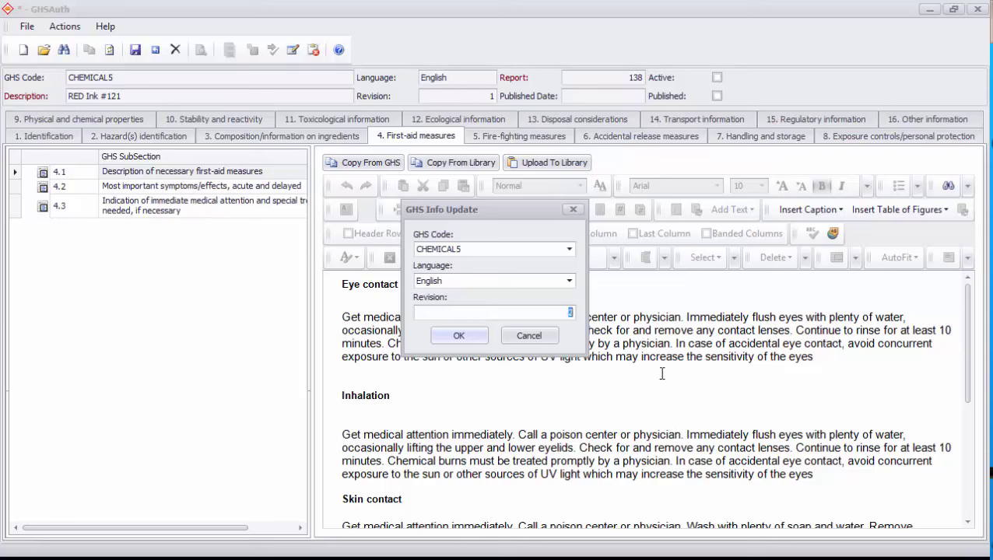
double_click(571, 313)
click(572, 314)
click(459, 337)
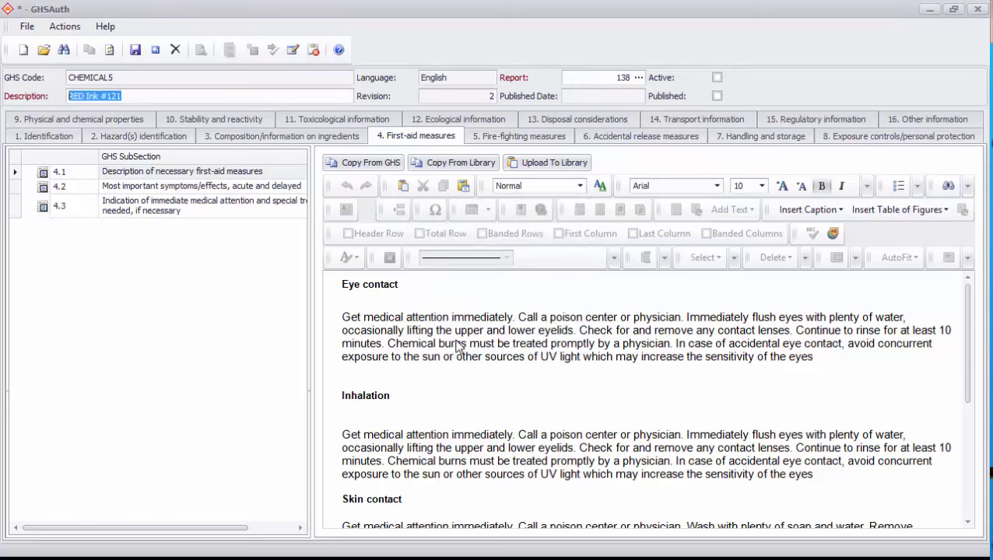
click(136, 50)
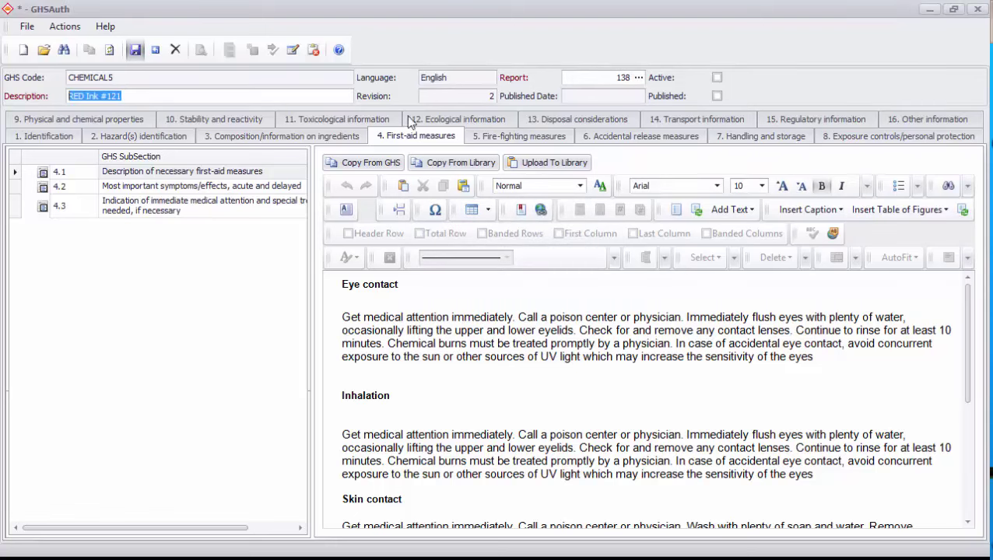
click(459, 97)
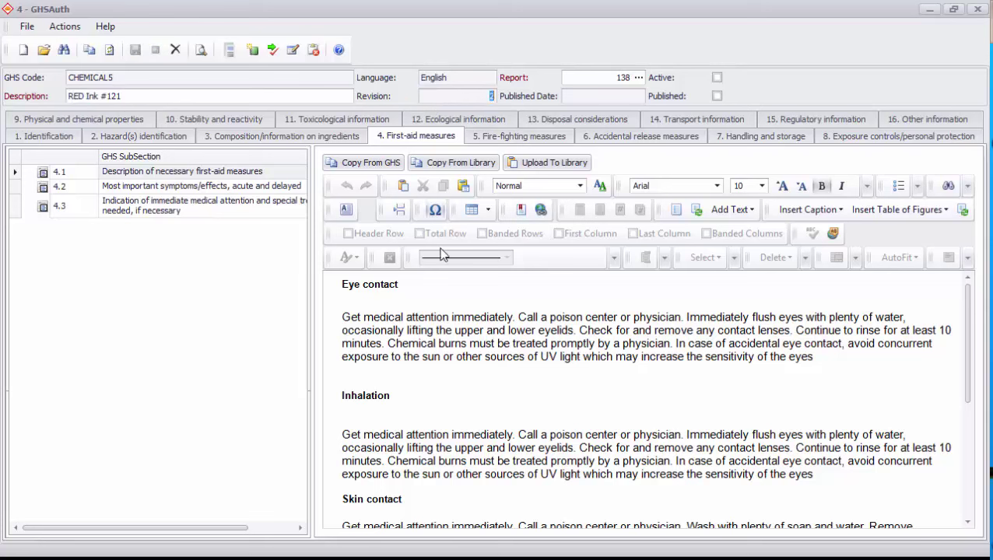
click(437, 311)
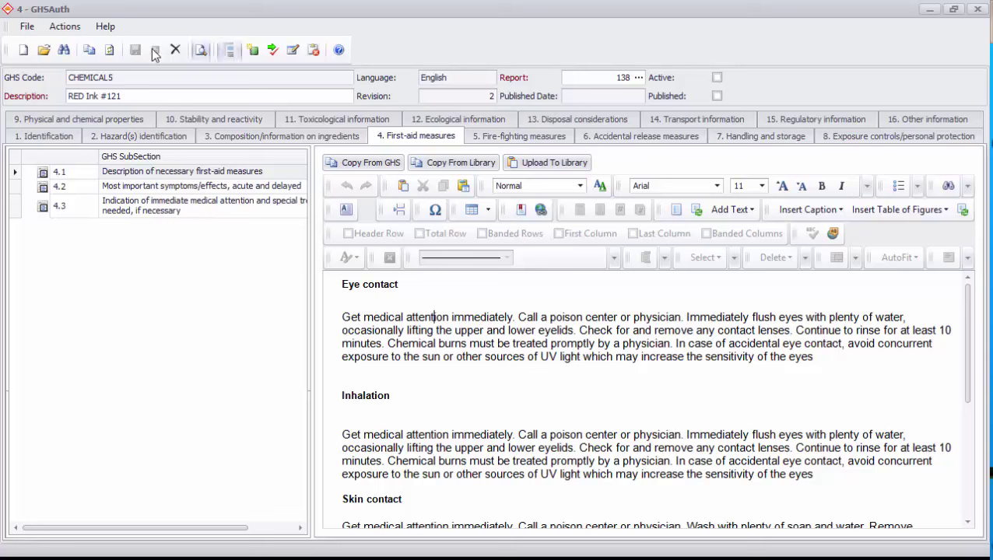
Bring up the list of GHS documents, widen its window to show every column, and select the CHEMICAL1 record
click(64, 52)
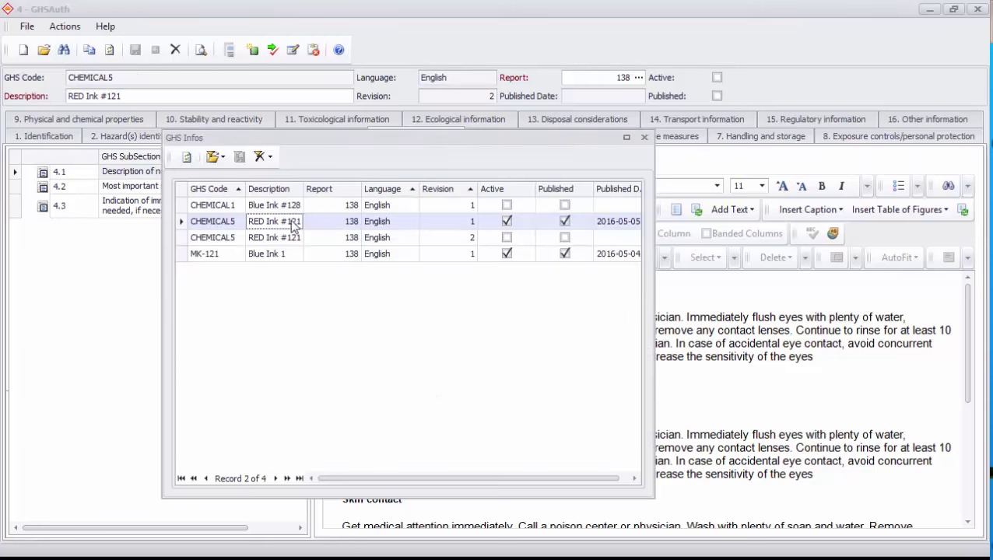
drag(654, 370, 761, 365)
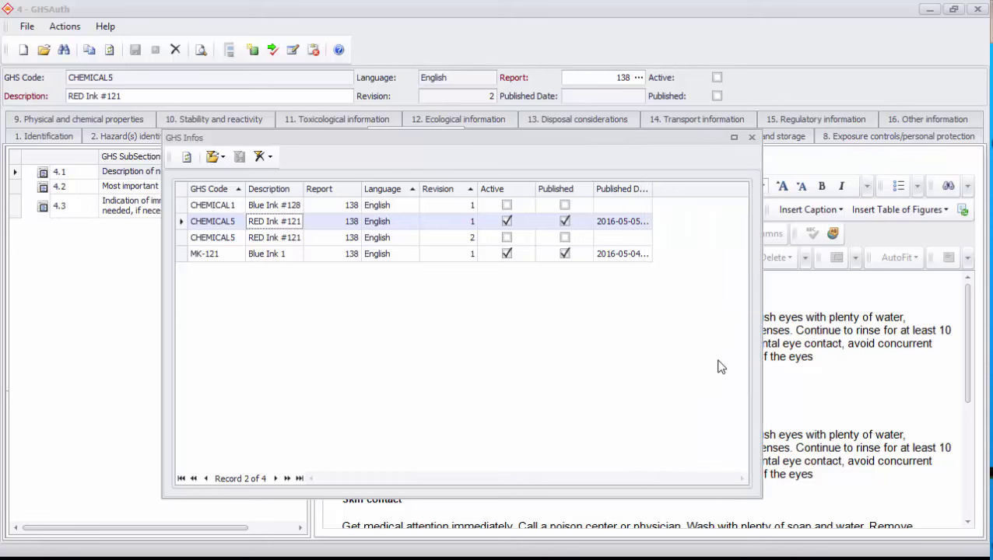
click(221, 207)
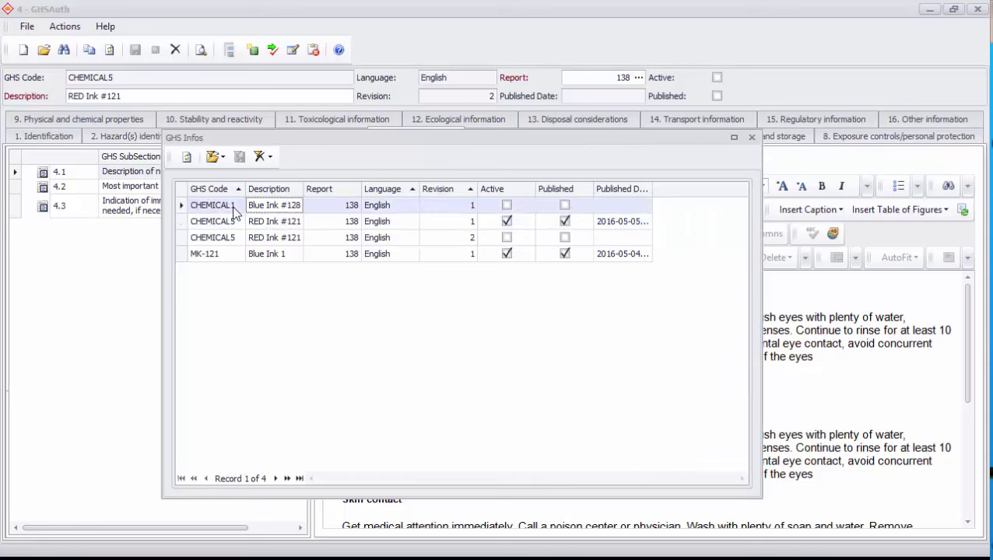
Compare the revision, active and published status of the listed GHS records, especially both CHEMICAL5 entries, and widen the Published Date column
click(226, 222)
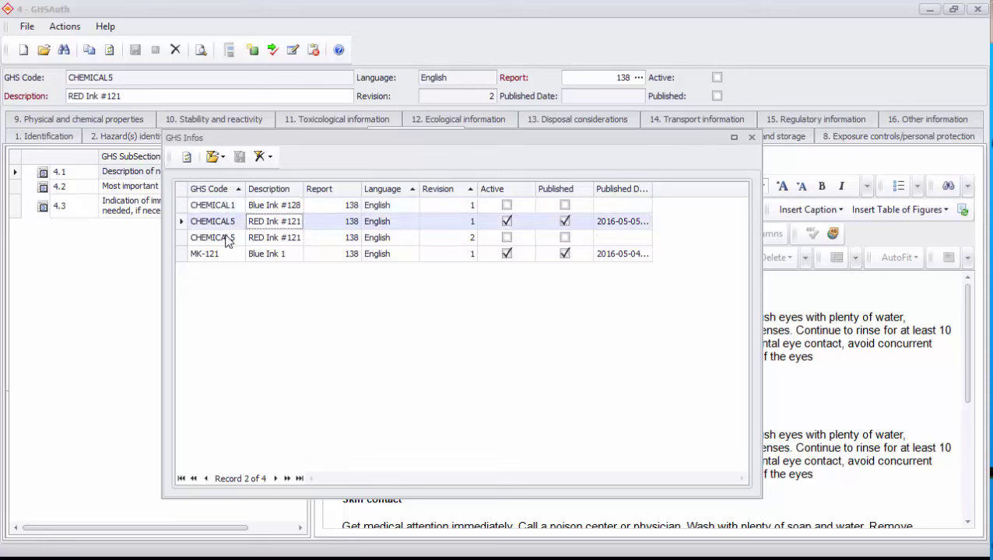
click(227, 242)
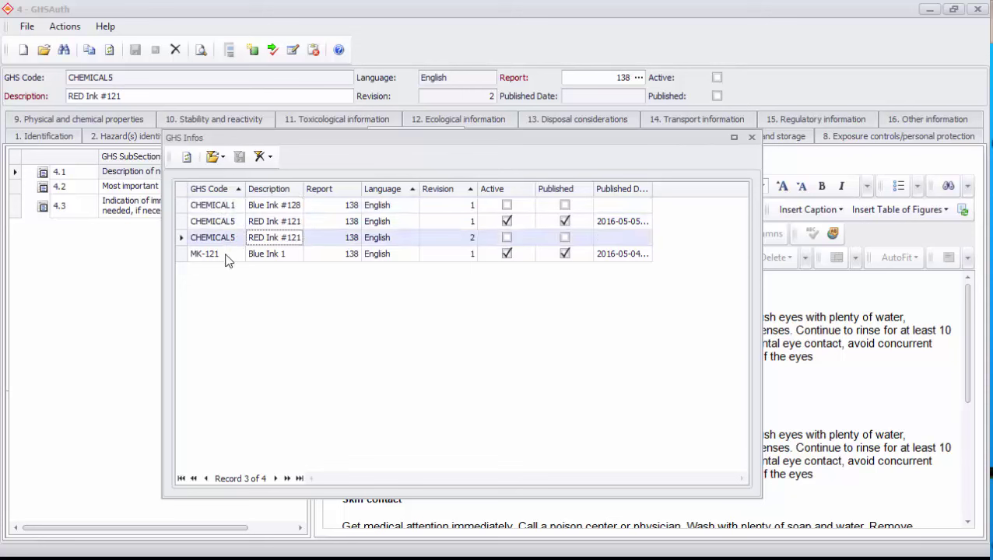
click(227, 259)
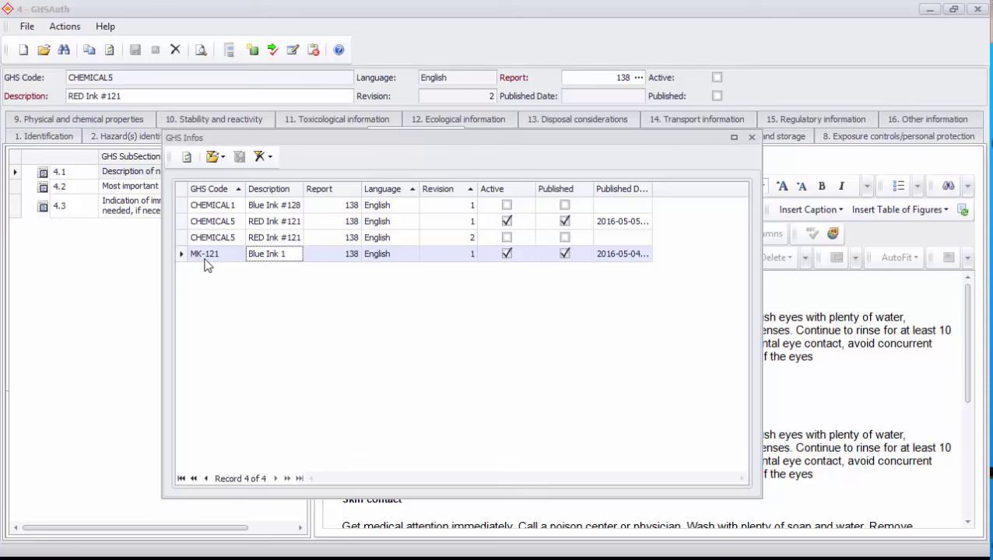
click(461, 226)
click(470, 239)
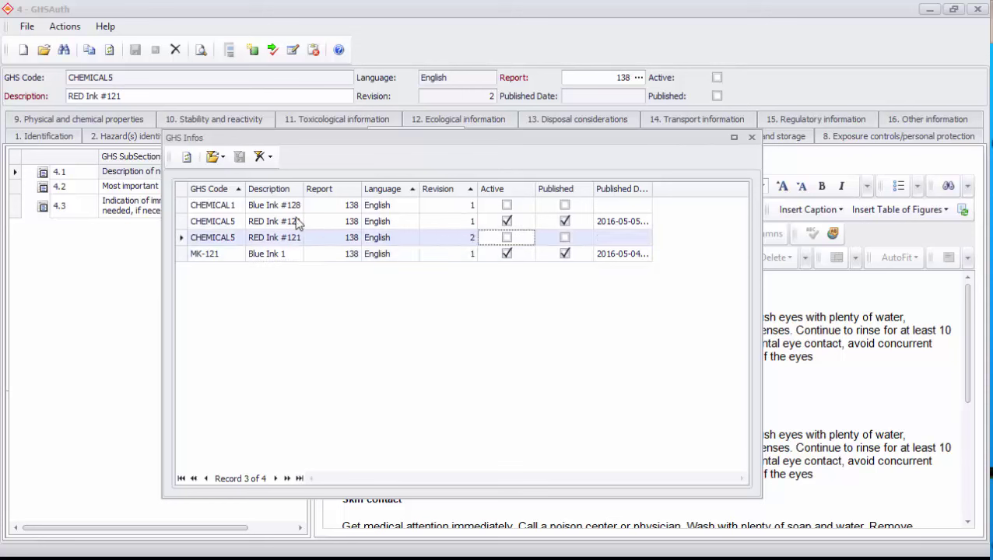
click(470, 223)
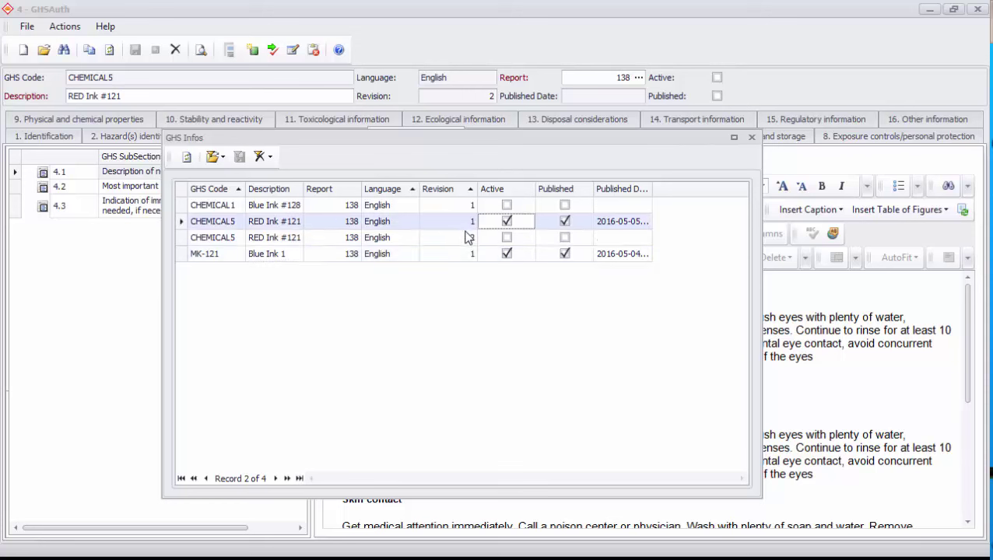
click(465, 239)
click(469, 224)
click(439, 241)
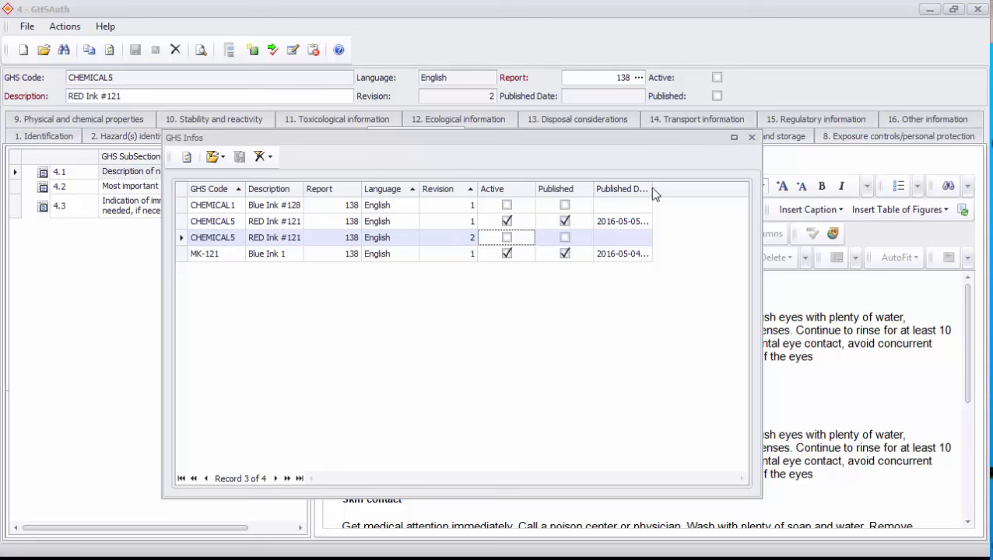
drag(651, 188, 671, 188)
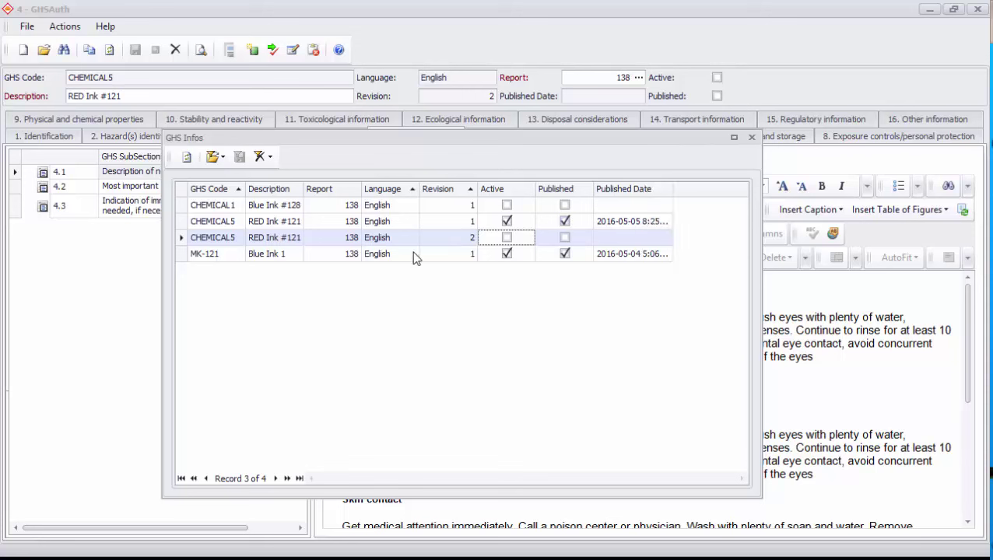
Open revision 2 of the CHEMICAL5 data sheet and bring up fire-fighting subsection 5.3, Special protective actions for fire-fighters
double_click(273, 229)
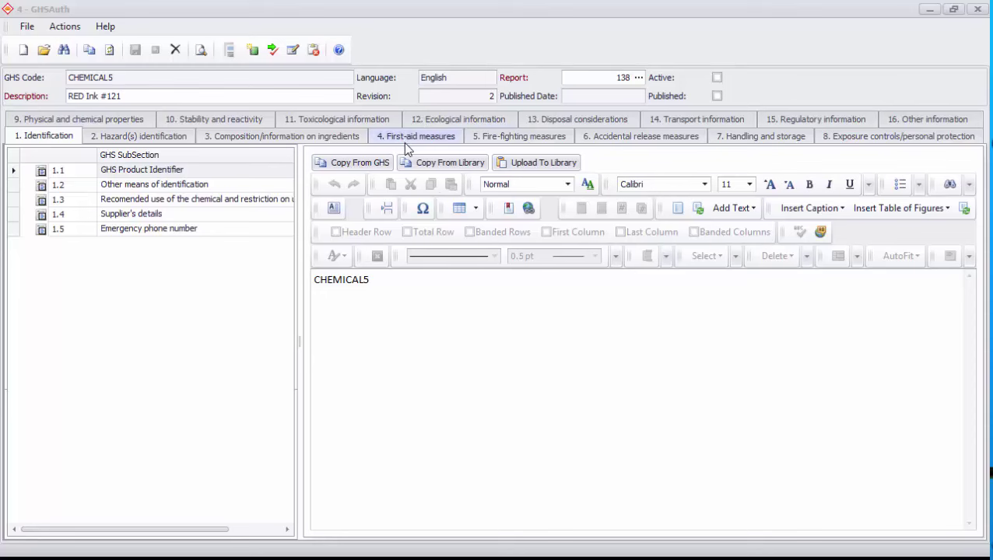
click(502, 136)
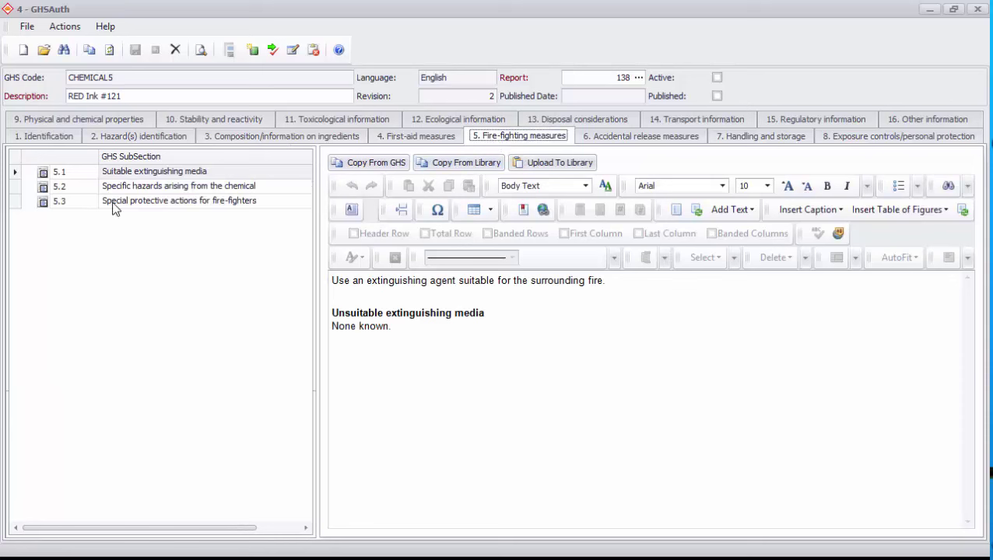
click(129, 204)
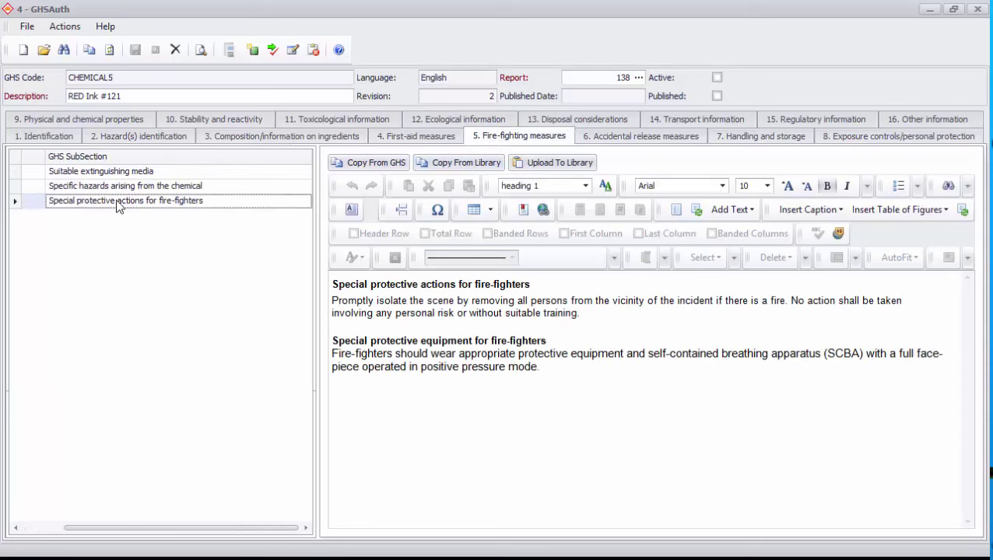
click(506, 390)
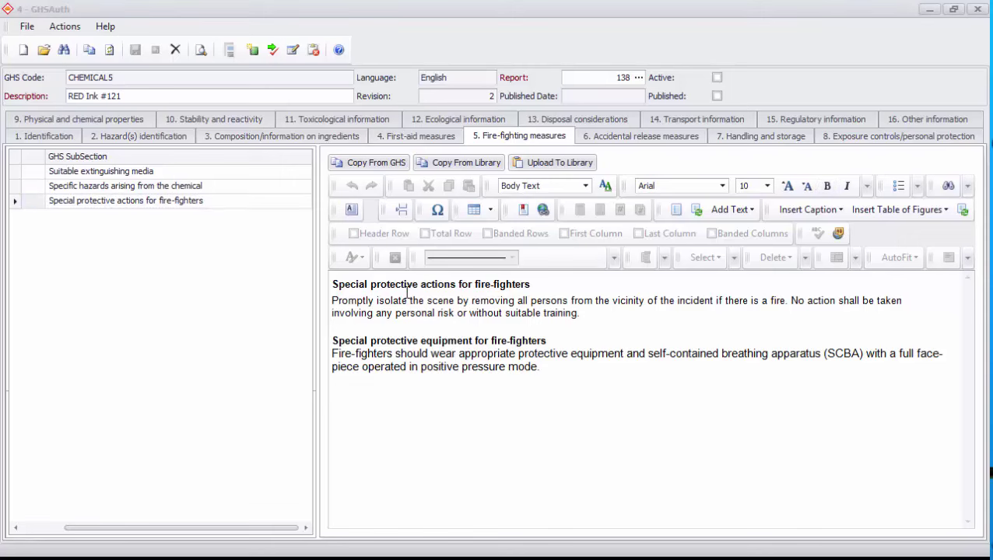
Upload the subsection 5.3 text to the library under the name "Protective Fire-fighters A", save it, and close the library entry
click(566, 169)
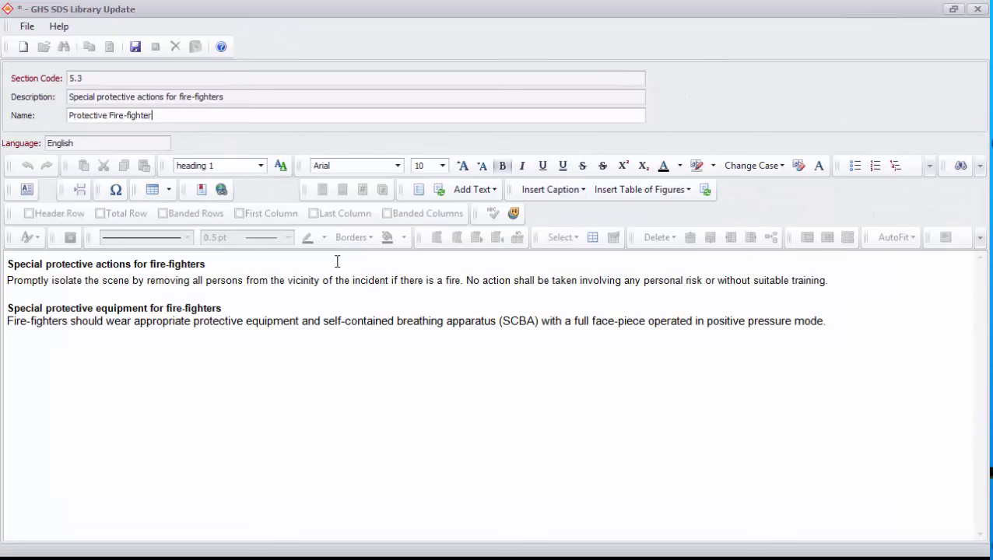
key(ctrl+s)
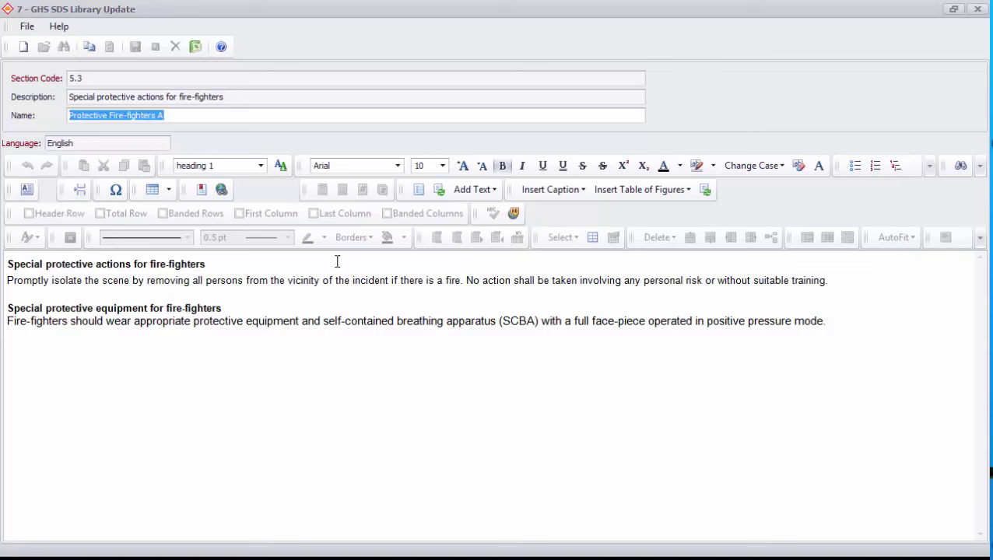
click(977, 9)
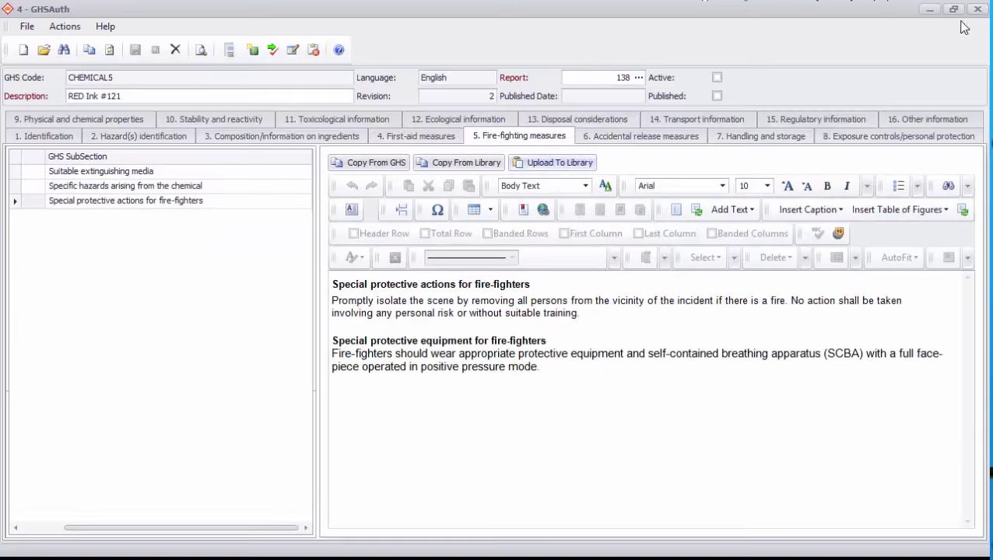
Find and open the section 5.3 fire-fighter entry in the GHS SDS library
click(291, 52)
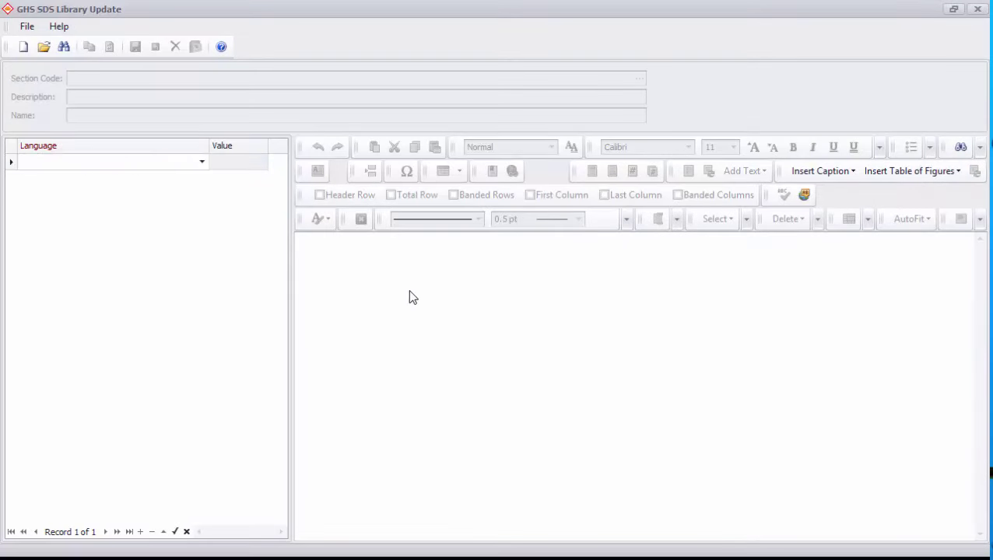
click(64, 47)
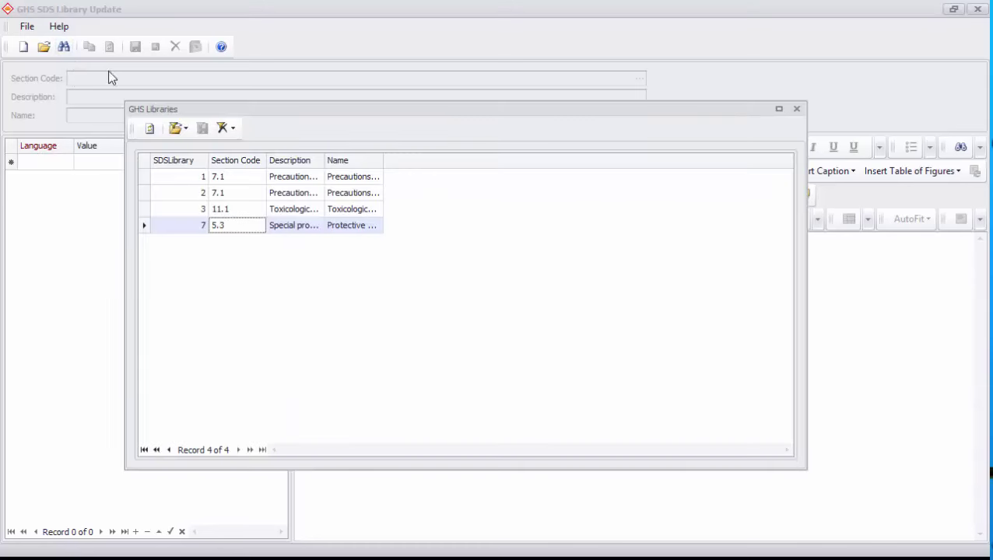
double_click(239, 232)
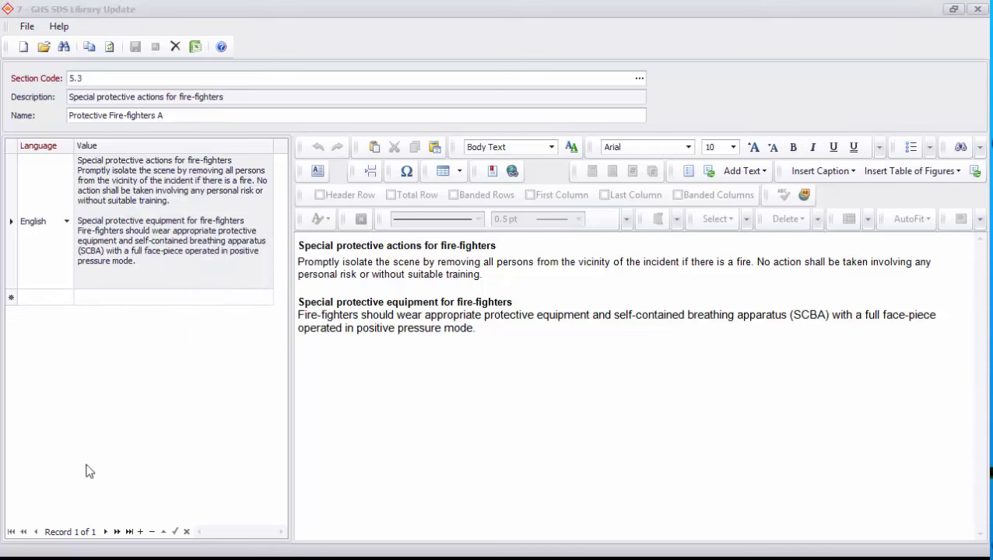
Add a French version to the library entry with the "Mesures spéciales de protection pour les pompiers" text, save it, and return to the data sheet
click(38, 297)
click(67, 299)
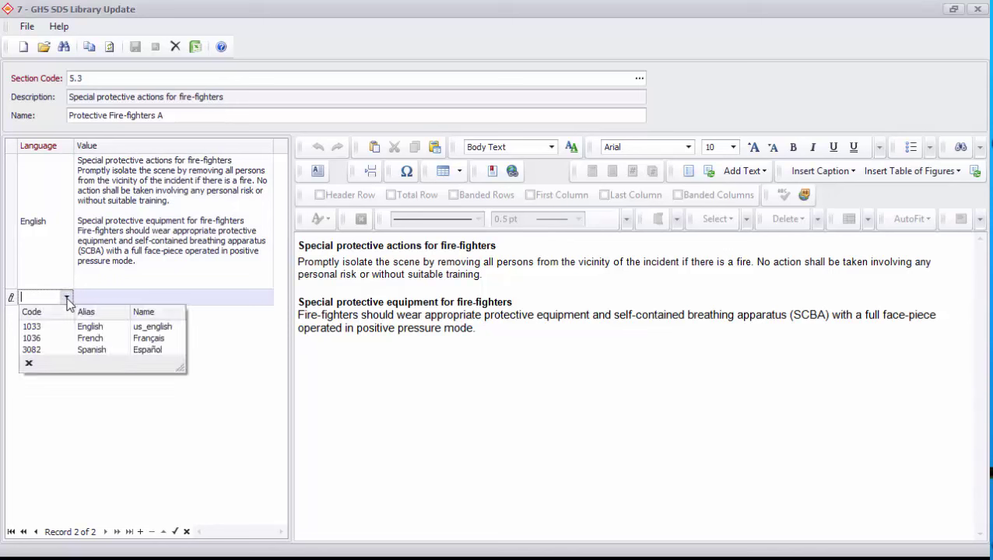
click(101, 339)
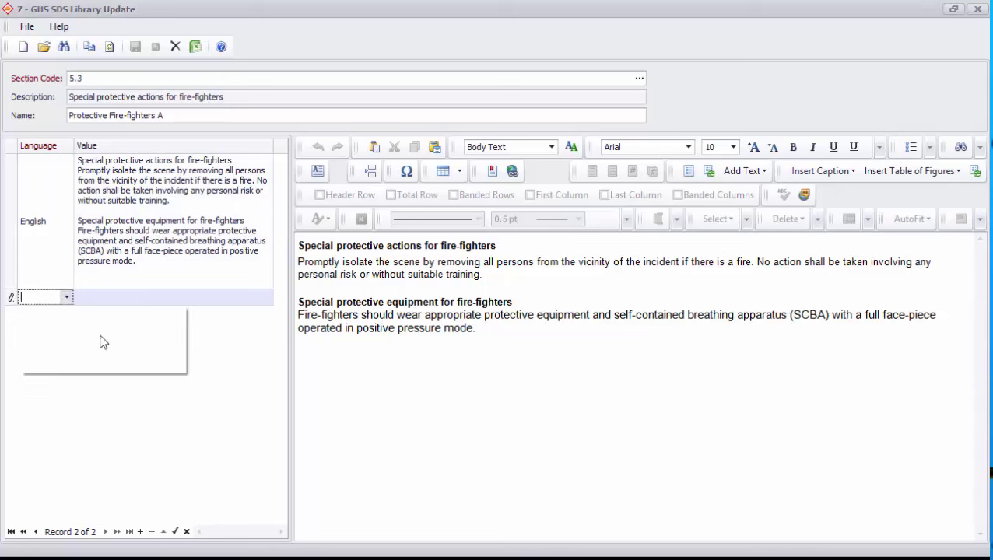
click(343, 275)
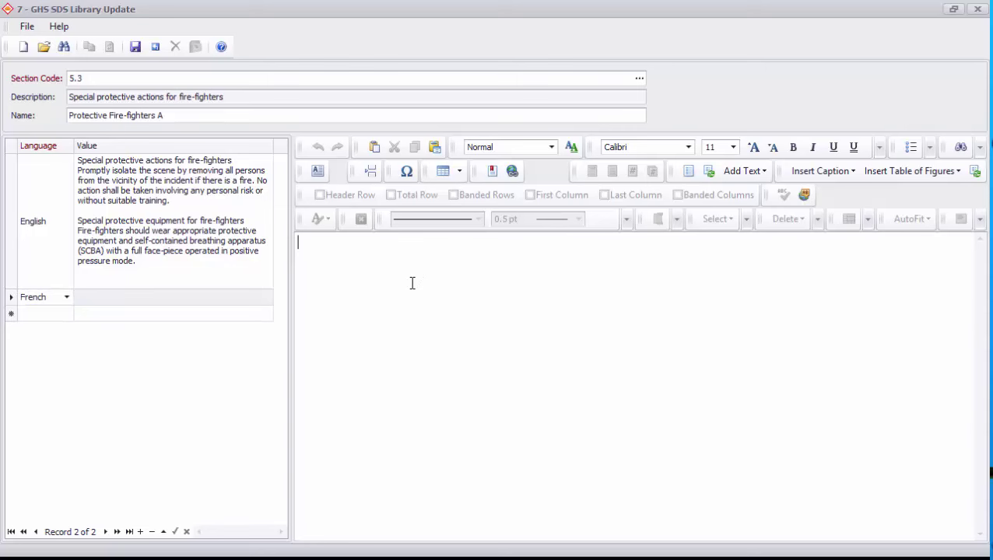
text(Mesures spéciales de protection pour les pompiers Circonscrire rapidement le site en évacuant toute personne de la proximité de l'incident s'il y a un incendie. Aucune initiative ne doit être prise qui implique un risque personnel ou sans formation adéquate.  Équipement de protection spécial pour les pompiers Les pompiers devront porter un équipement de protection approprié et un appareil respiratoire autonome (ARA) avec masque intégral fonctionnant en mode pression positive.)
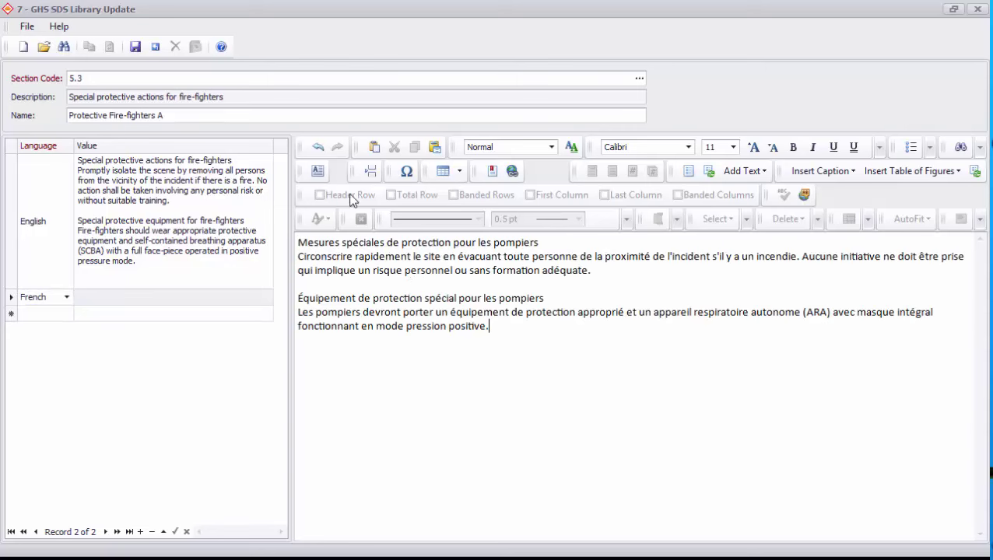
click(135, 46)
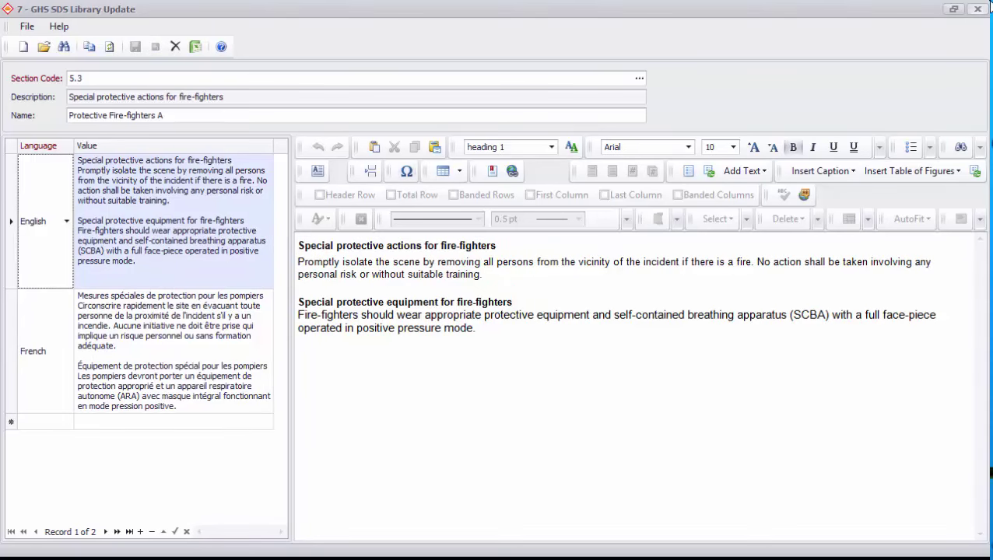
click(977, 8)
click(554, 339)
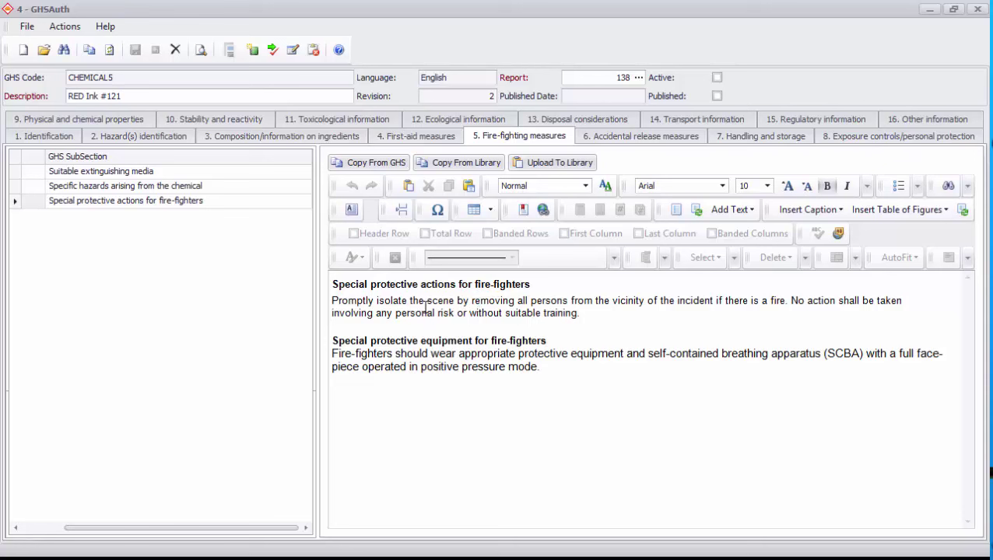
Review the signal word, hazard codes and precautionary codes under GHS label elements, and return to the Identification section
click(115, 138)
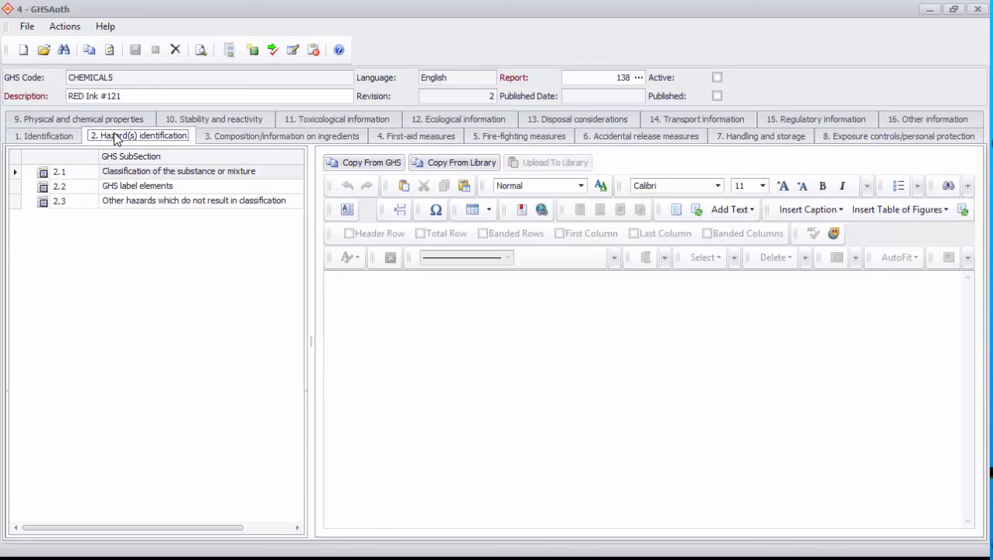
click(146, 187)
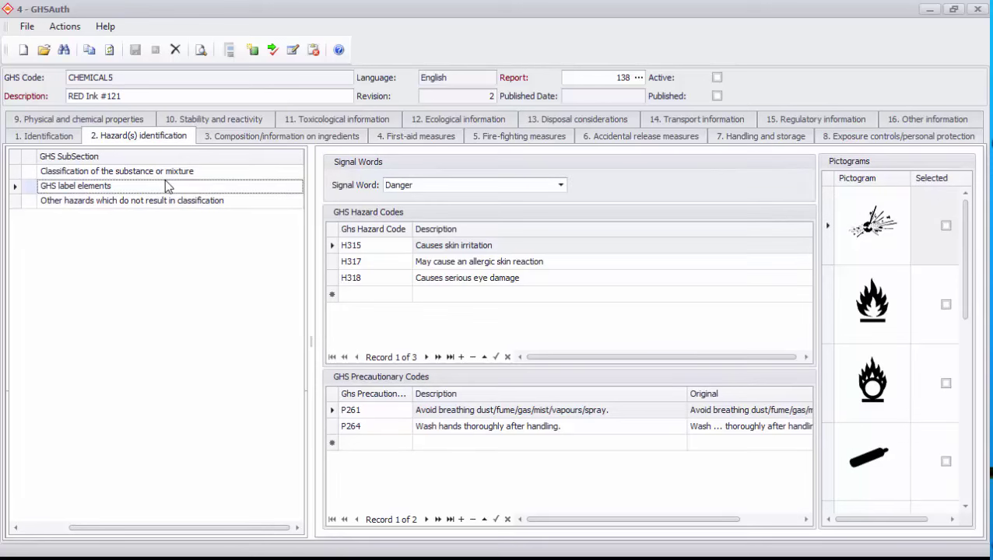
click(44, 137)
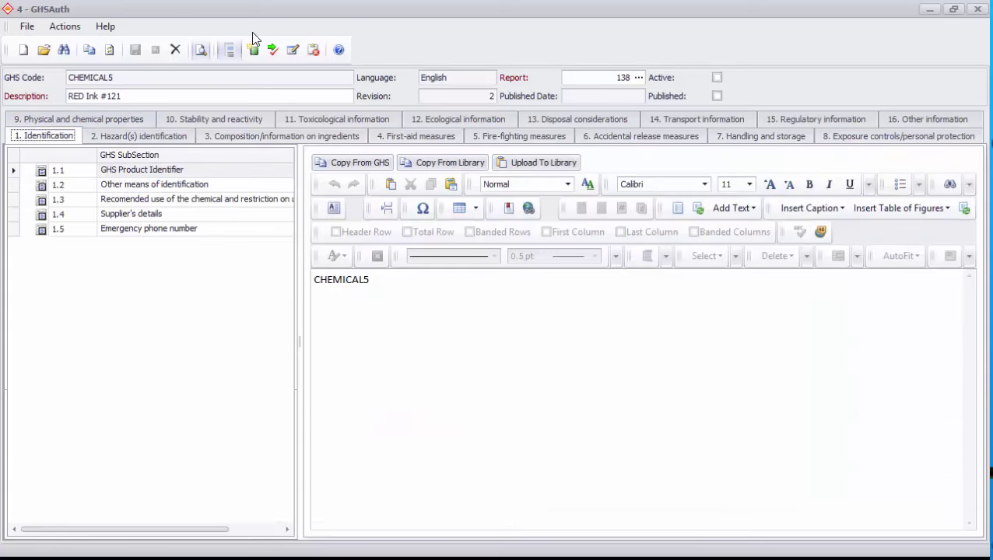
Duplicate the CHEMICAL5 data sheet in French as revision 1 and dismiss the resulting dialog
click(89, 50)
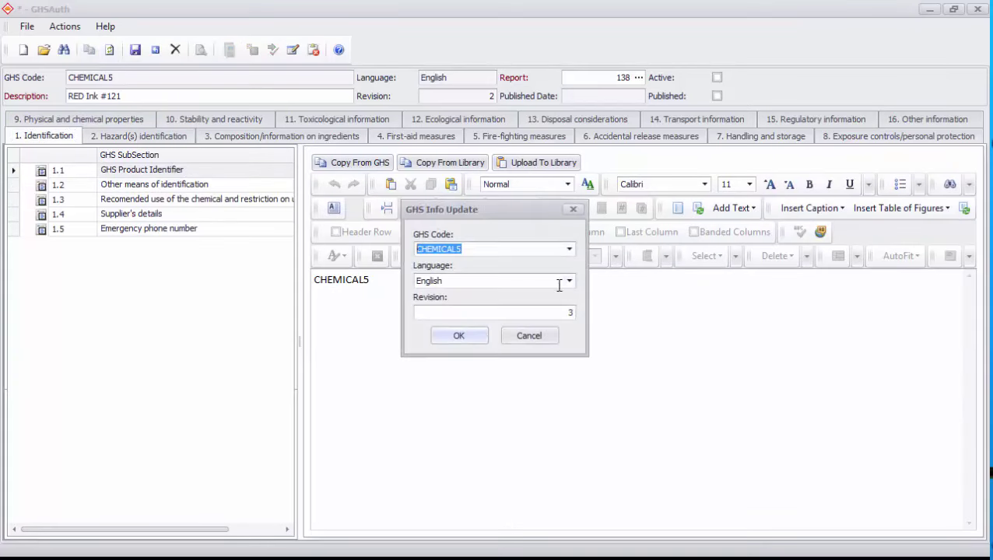
click(570, 282)
click(487, 322)
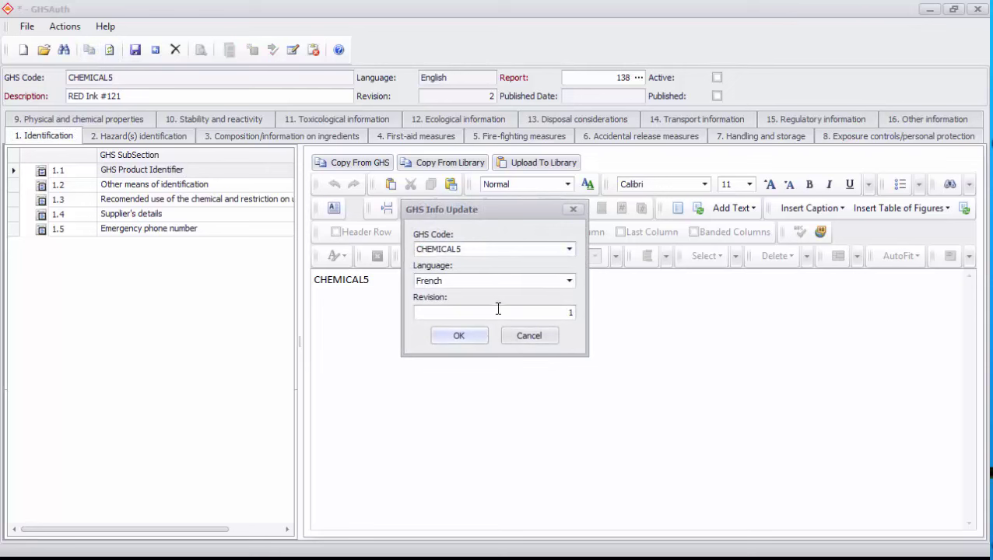
click(456, 341)
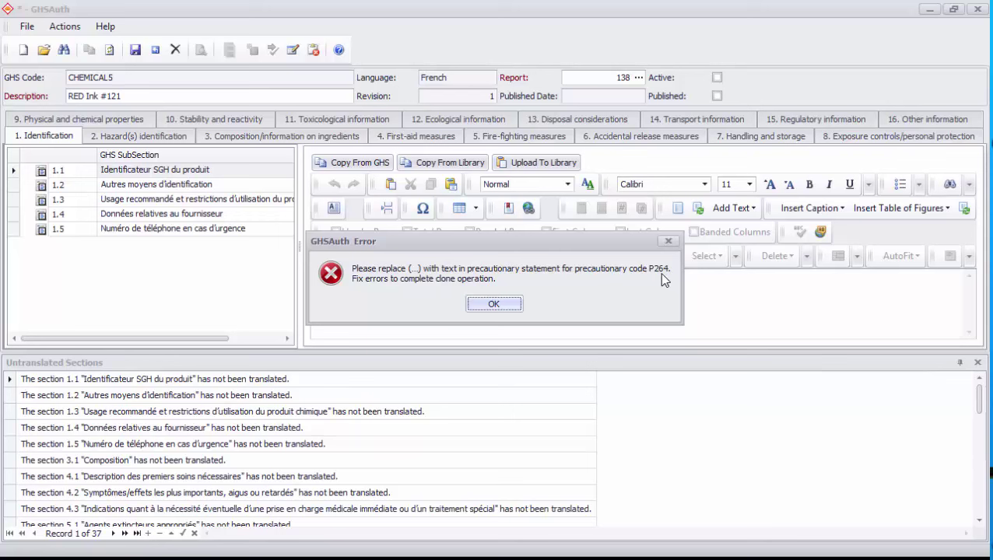
click(496, 303)
In the French label elements, replace the "..." in the P264 precautionary statement with "random"
click(159, 136)
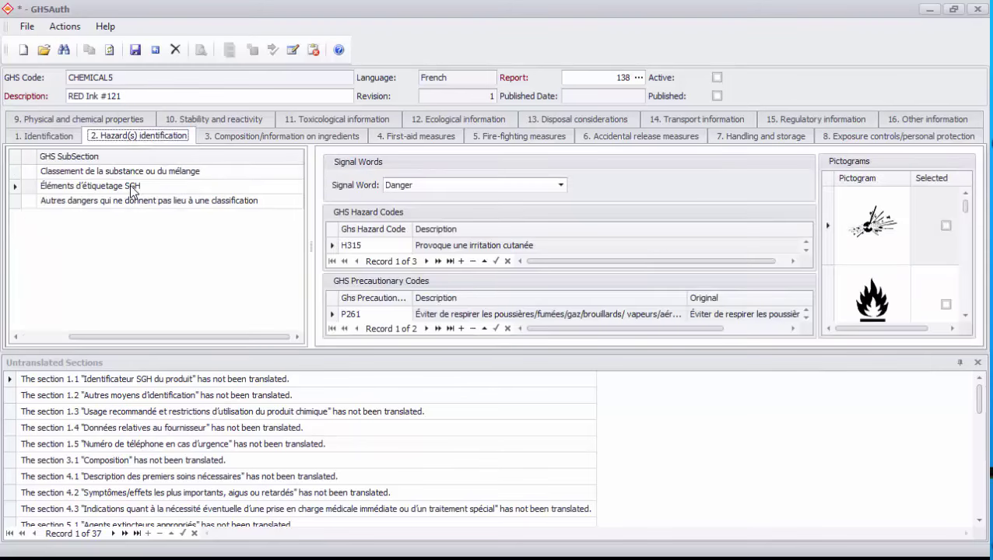
drag(674, 353, 677, 440)
click(463, 381)
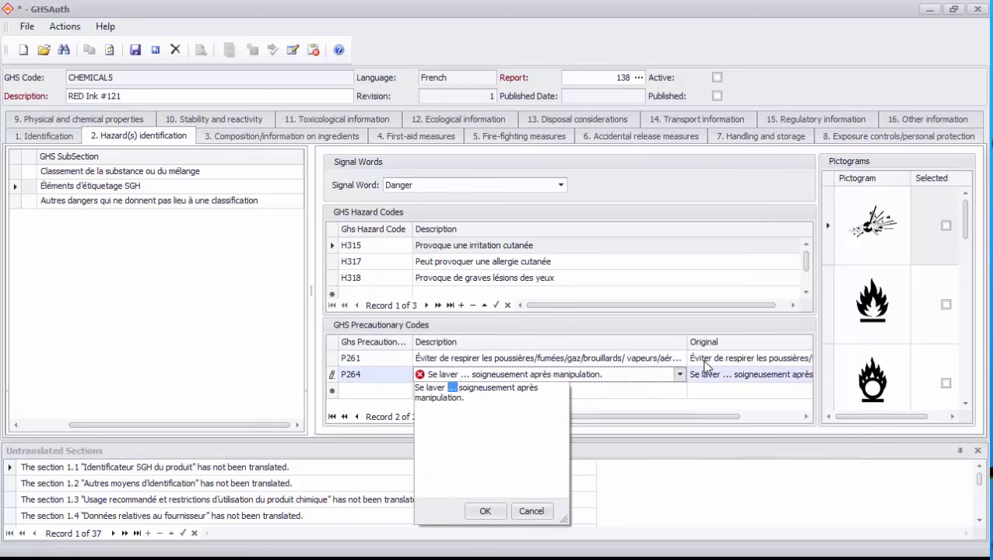
text(random)
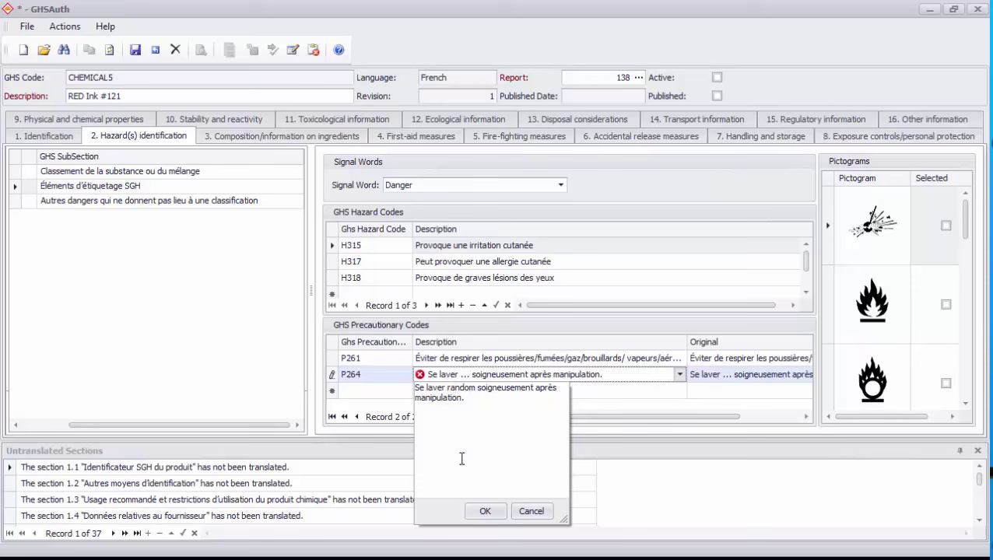
click(479, 515)
Enlarge the untranslated sections list, select its 4.2 entry, and bring up that first-aid subsection in the French sheet
drag(327, 437, 328, 360)
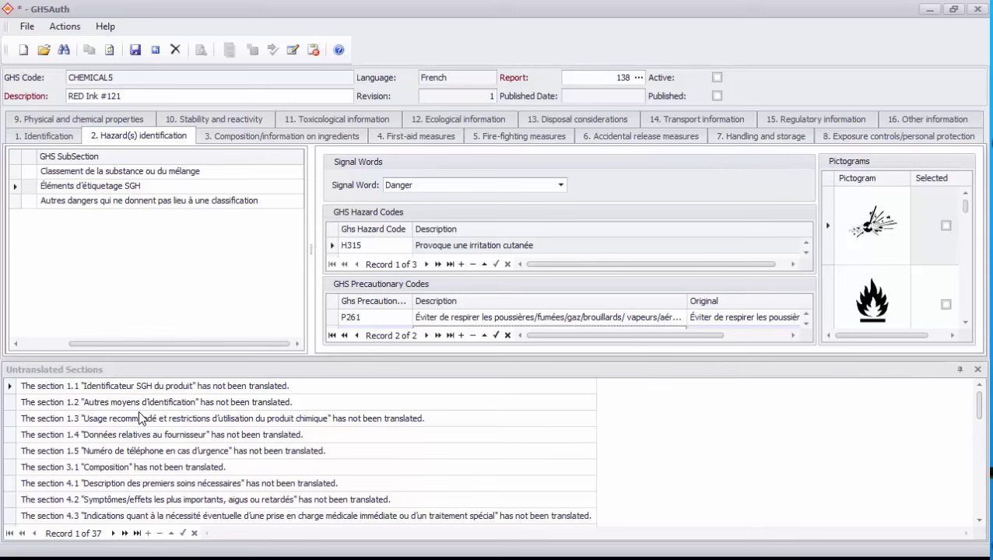
click(210, 499)
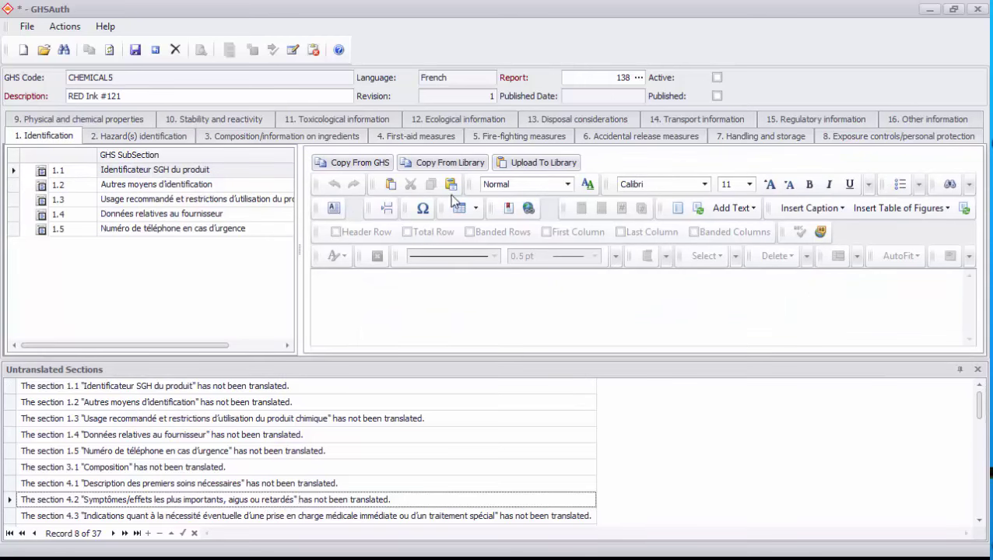
click(420, 141)
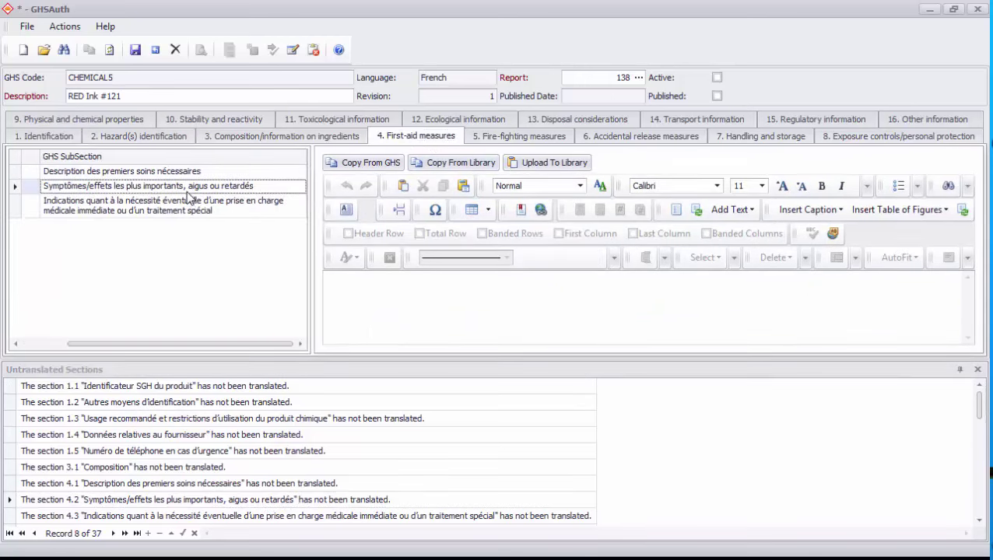
Enter "Fill in the french here" as the text of first-aid subsection 4.2 and close the untranslated sections list
click(391, 302)
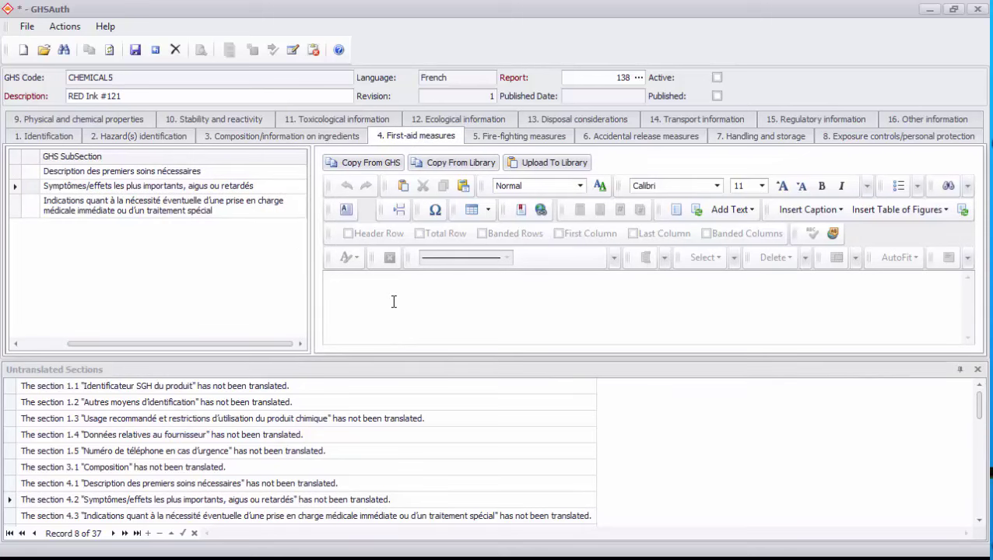
text(Fill in the french here)
click(976, 369)
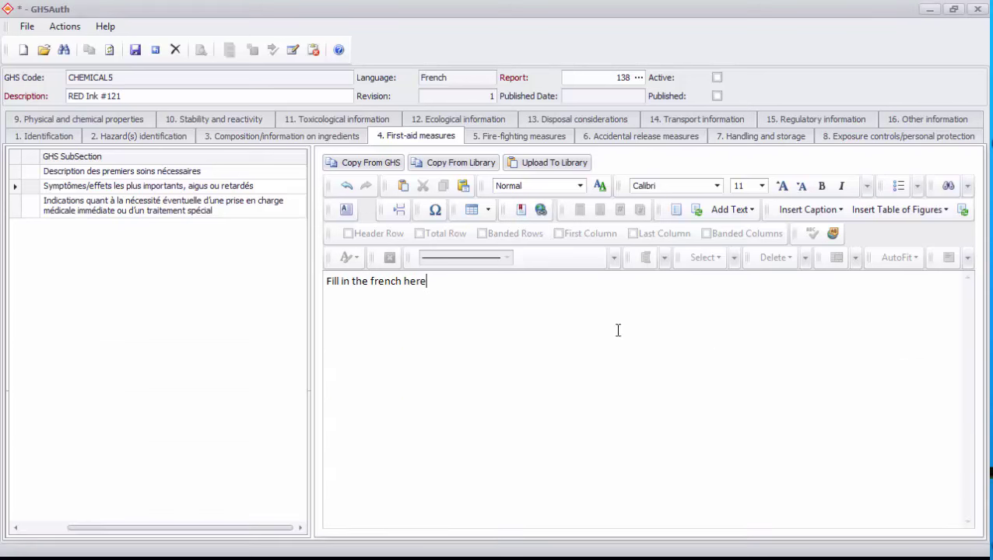
Save the French CHEMICAL5 data sheet, accepting that it still has untranslated sections
click(135, 49)
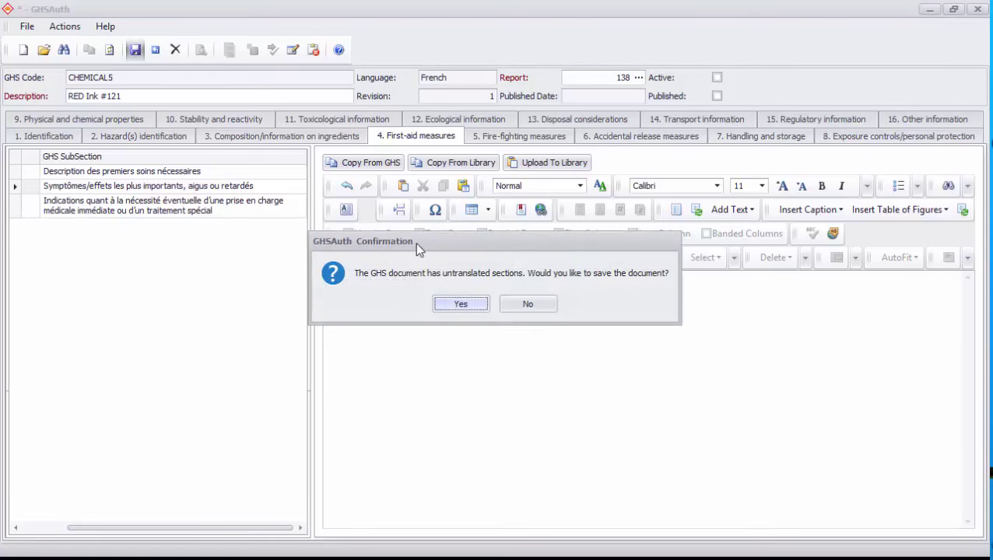
drag(416, 243, 324, 237)
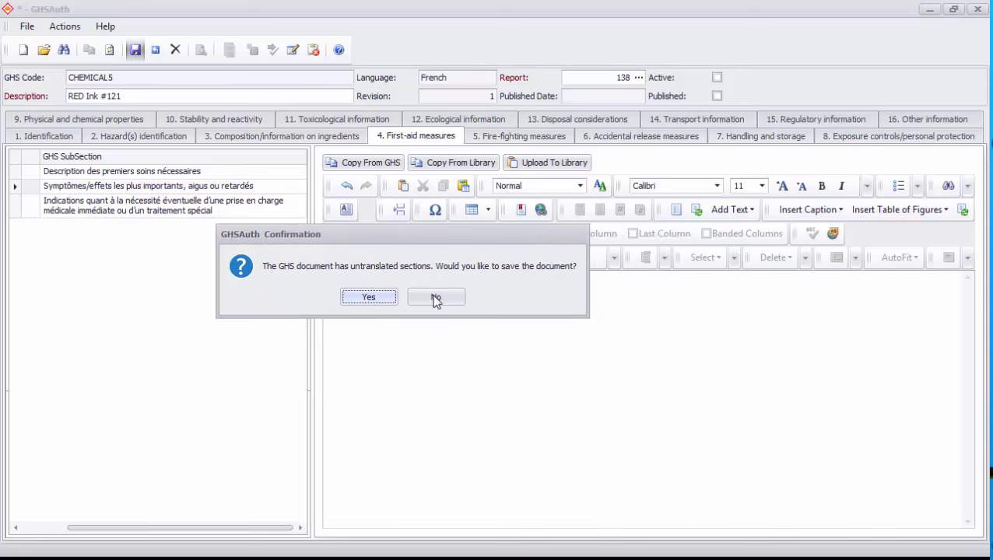
click(380, 300)
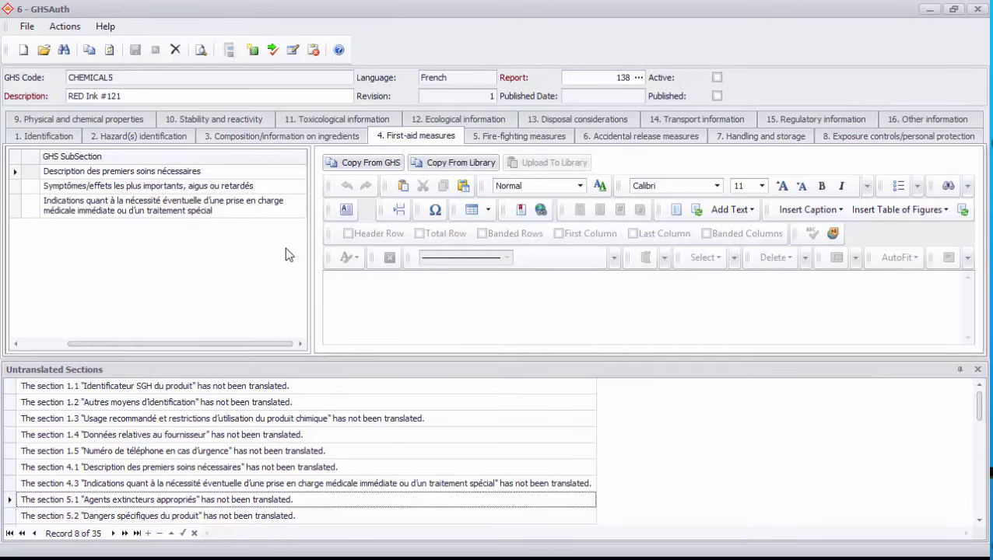
Preview the French data sheet report, examine its label elements, composition, first-aid and fire-fighting sections, and close the preview
click(201, 51)
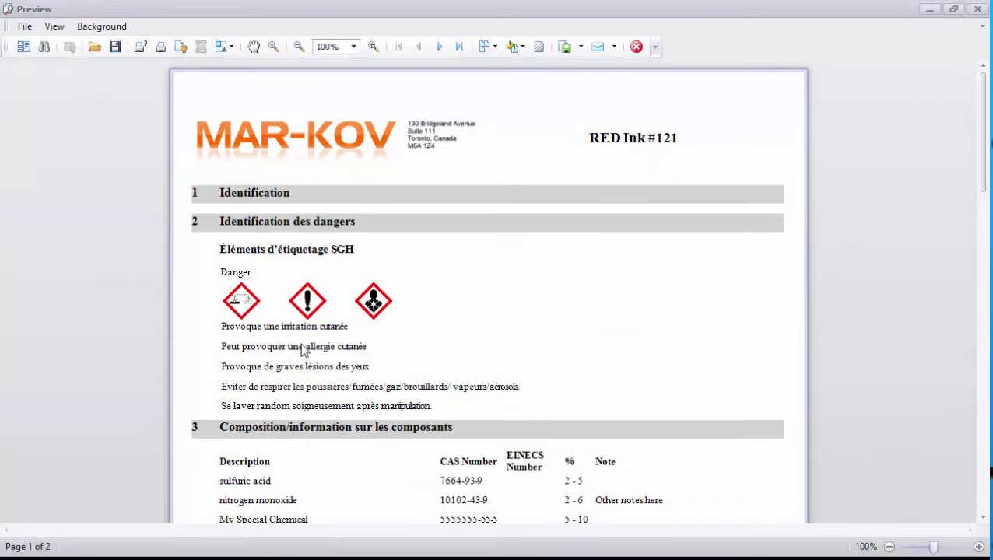
scroll(315, 309, down, 3)
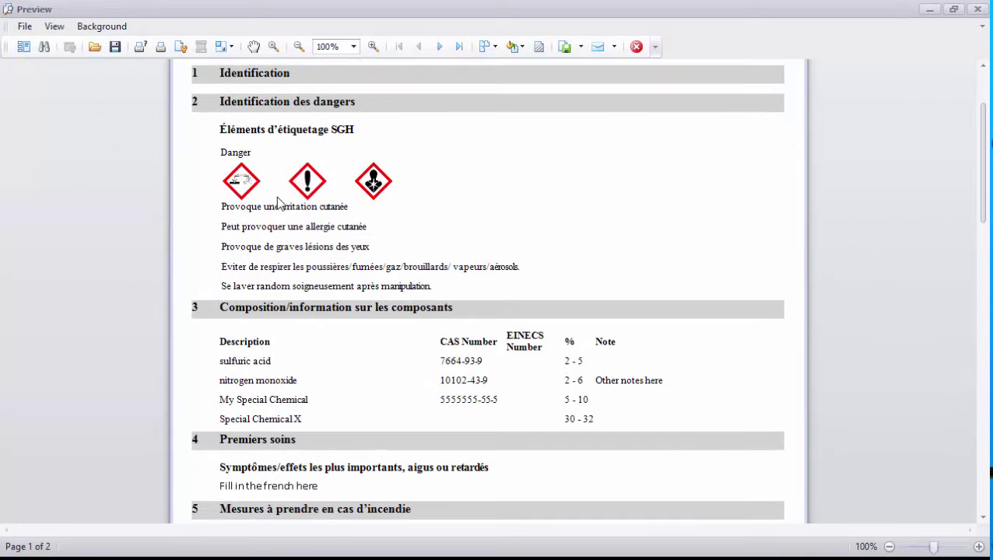
scroll(285, 299, down, 4)
scroll(276, 313, down, 2)
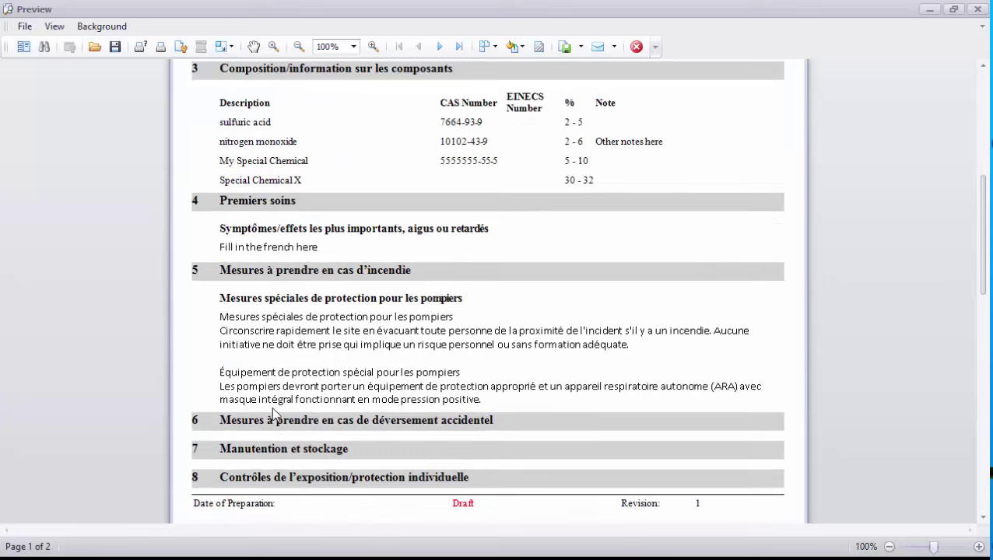
scroll(272, 412, down, 3)
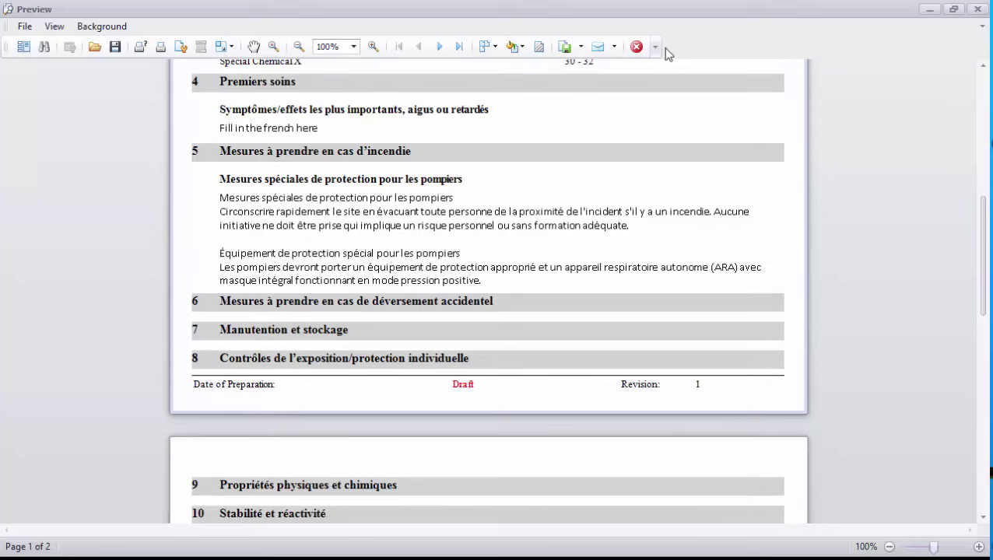
click(636, 46)
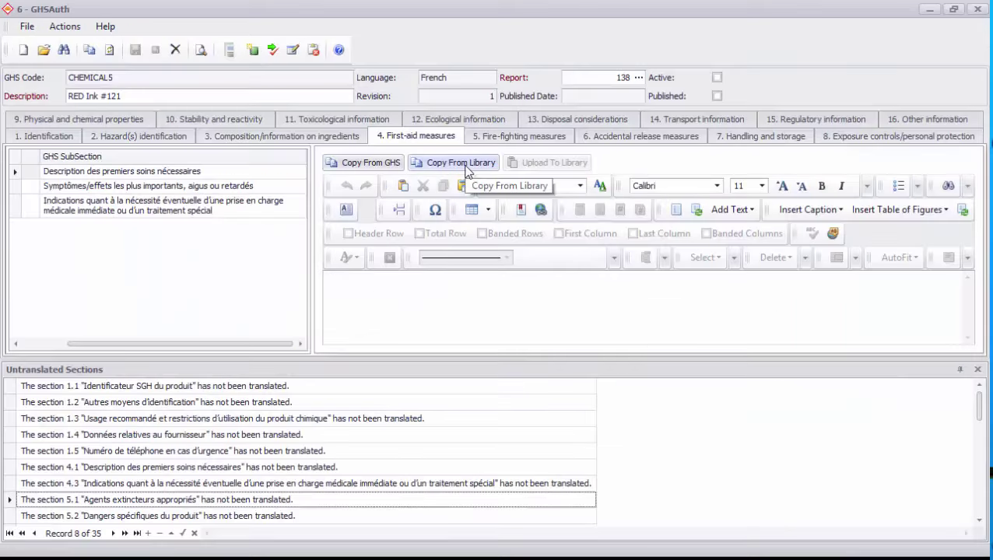